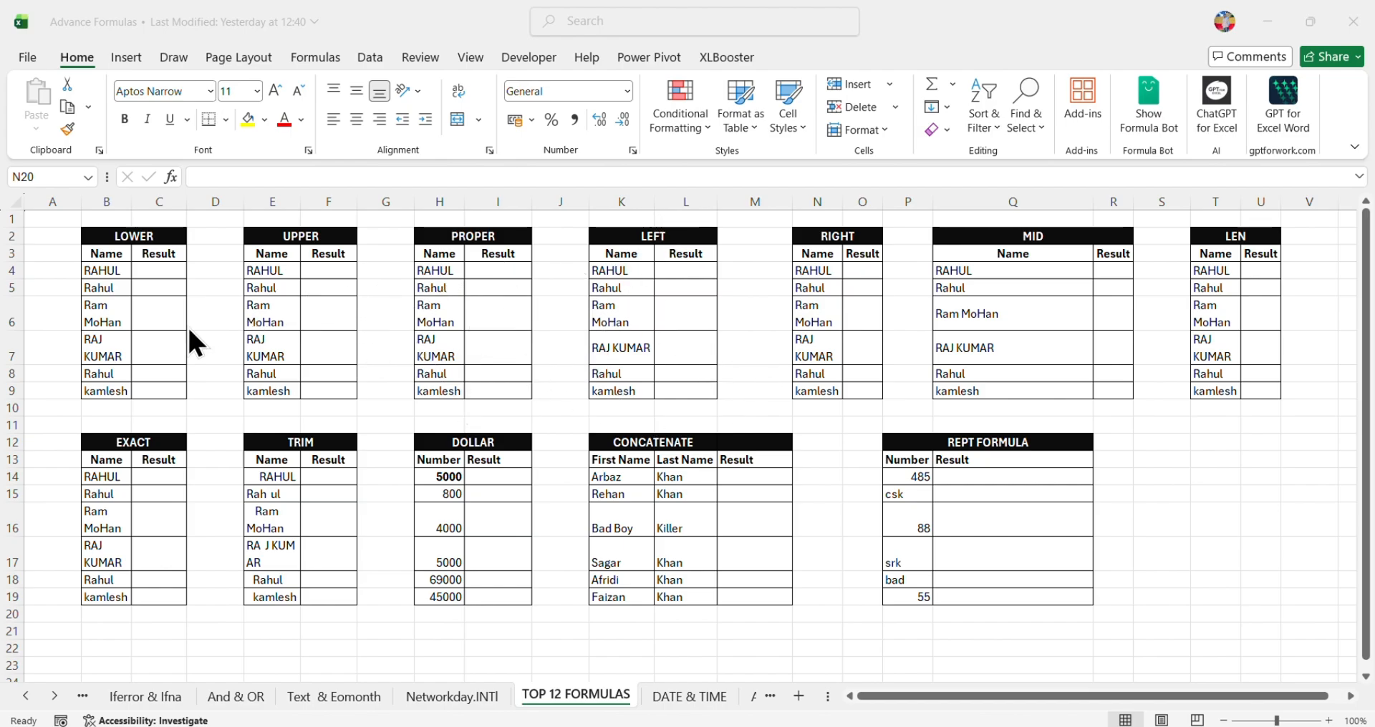
Enter =LOWER(B4) in C4 and fill it down to C9 in the LOWER table's Result column
{"action": "left_click", "coordinate": [159, 270]}
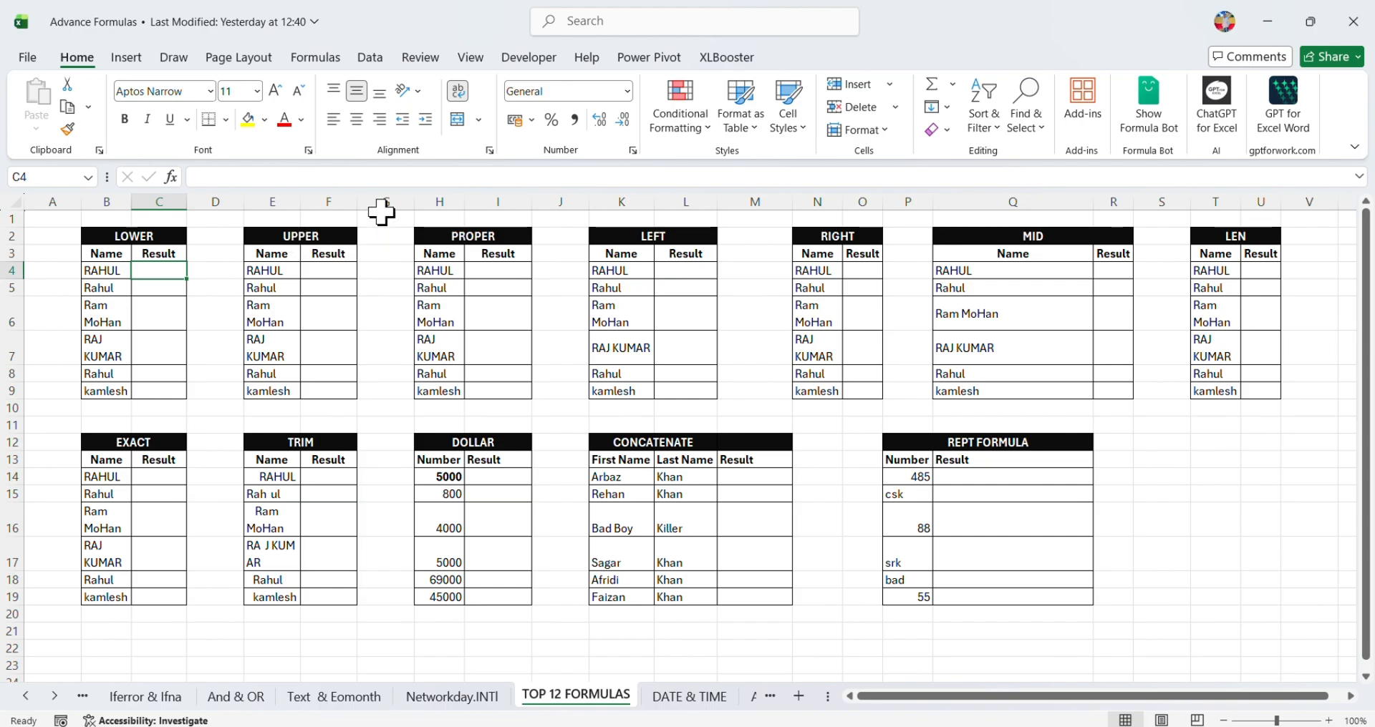
{"action": "type", "text": "=lower("}
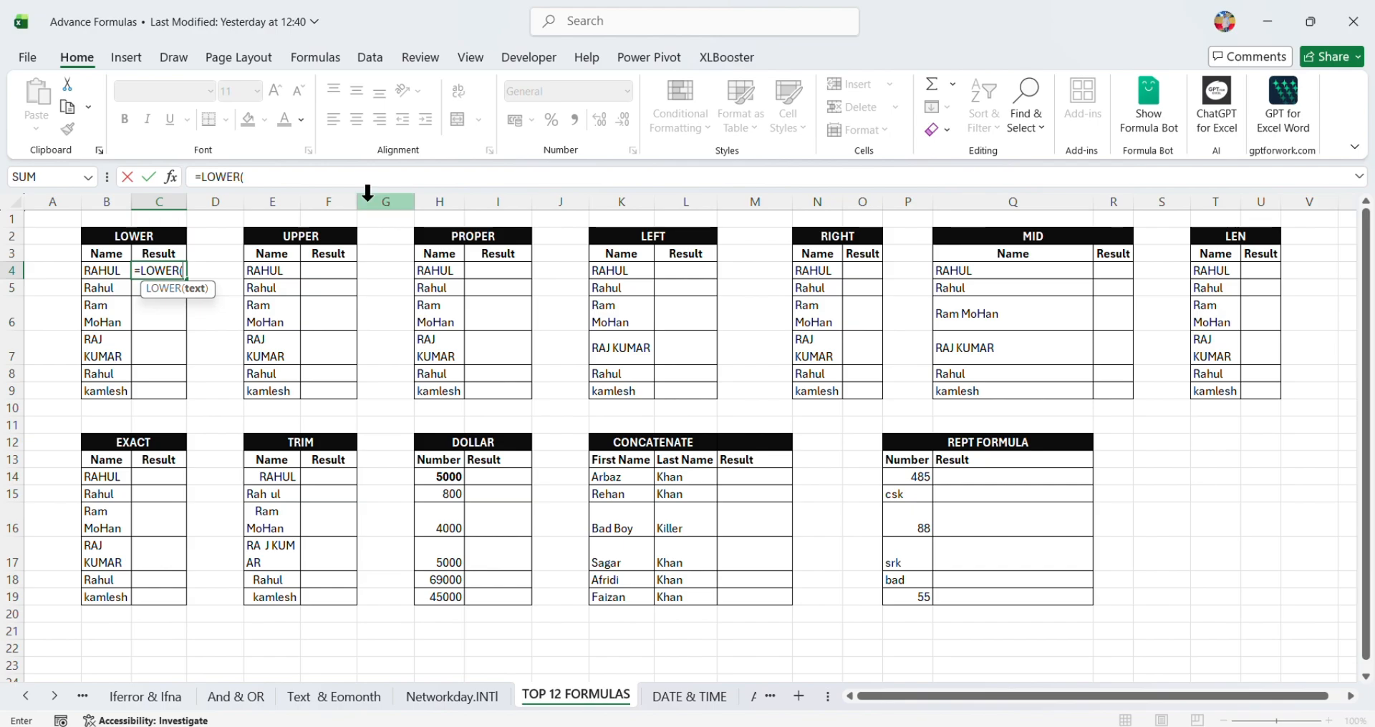
{"action": "left_click", "coordinate": [120, 268]}
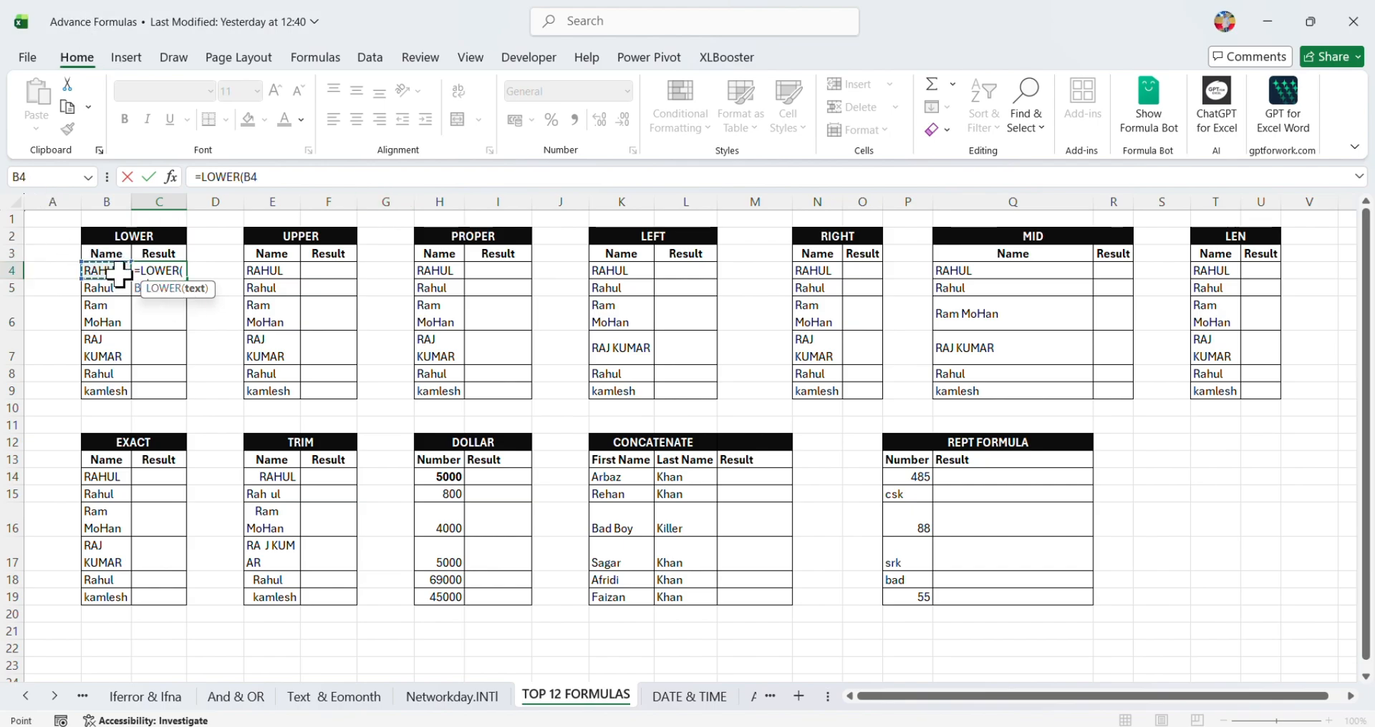
{"action": "key", "text": "Return"}
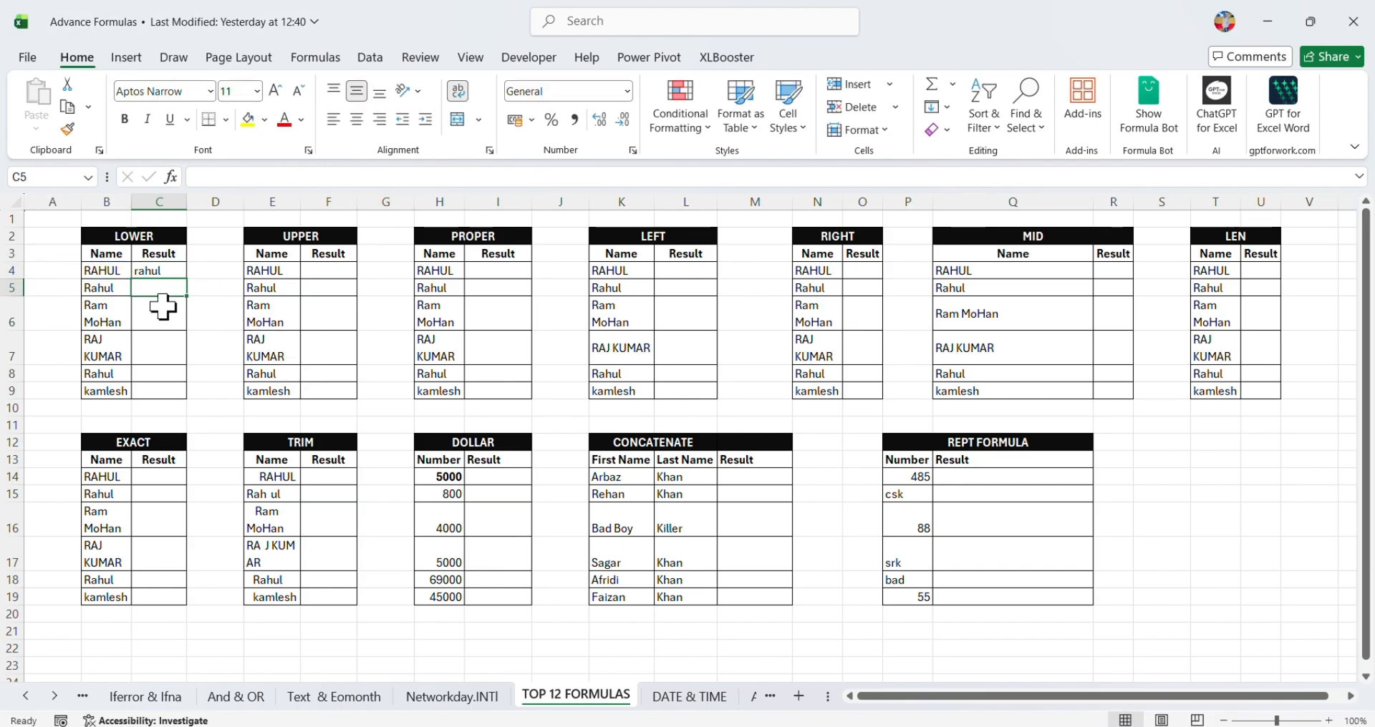
{"action": "left_click", "coordinate": [159, 271]}
{"action": "left_click_drag", "start_coordinate": [187, 295], "coordinate": [190, 399]}
{"action": "left_click", "coordinate": [213, 373]}
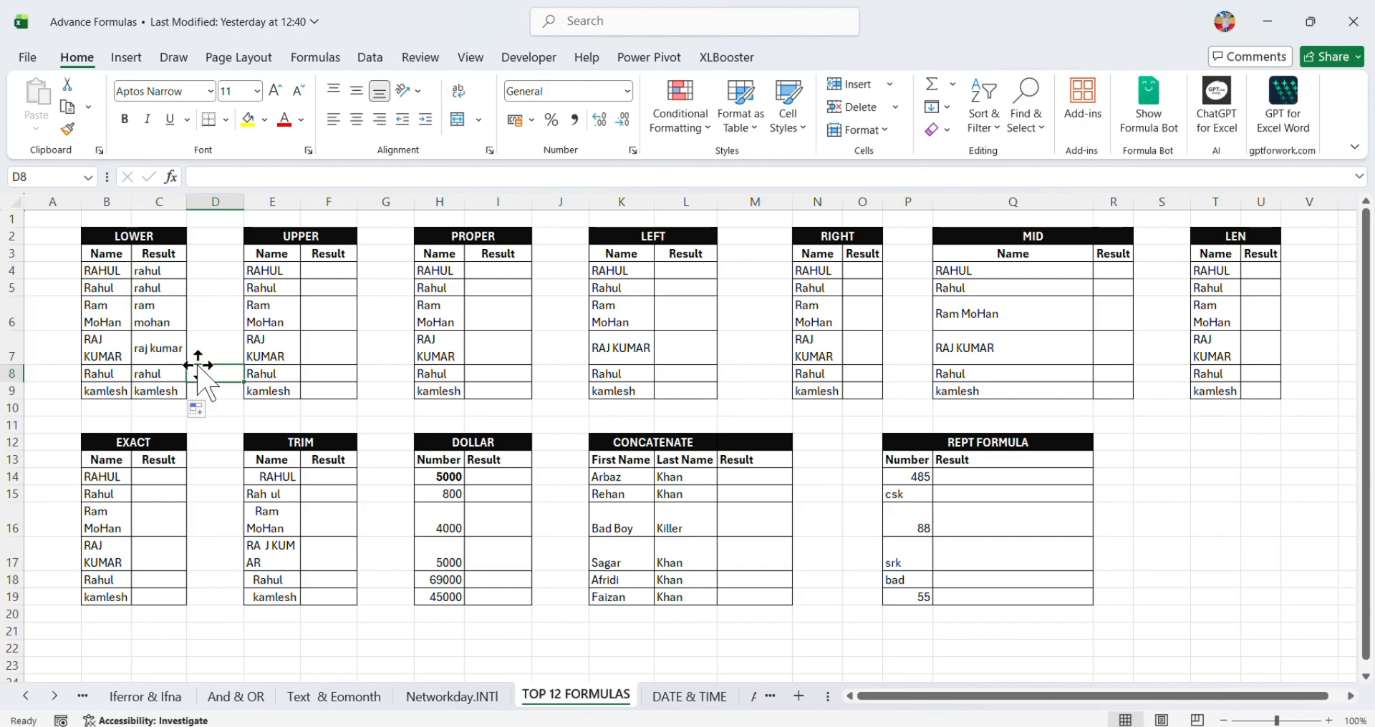
Enter =UPPER(E4) in F4 and fill it down to F9 in the UPPER table's Result column
{"action": "left_click", "coordinate": [315, 271]}
{"action": "type", "text": "="}
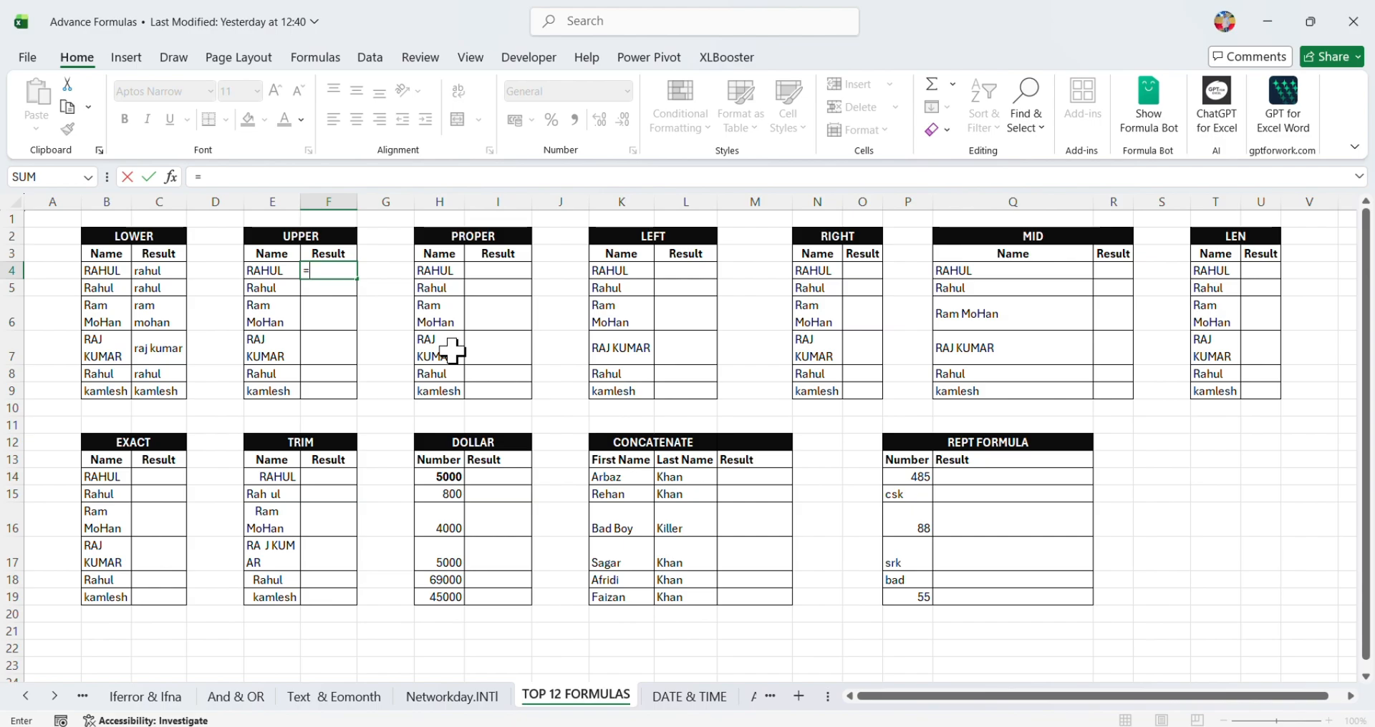
{"action": "type", "text": "upper"}
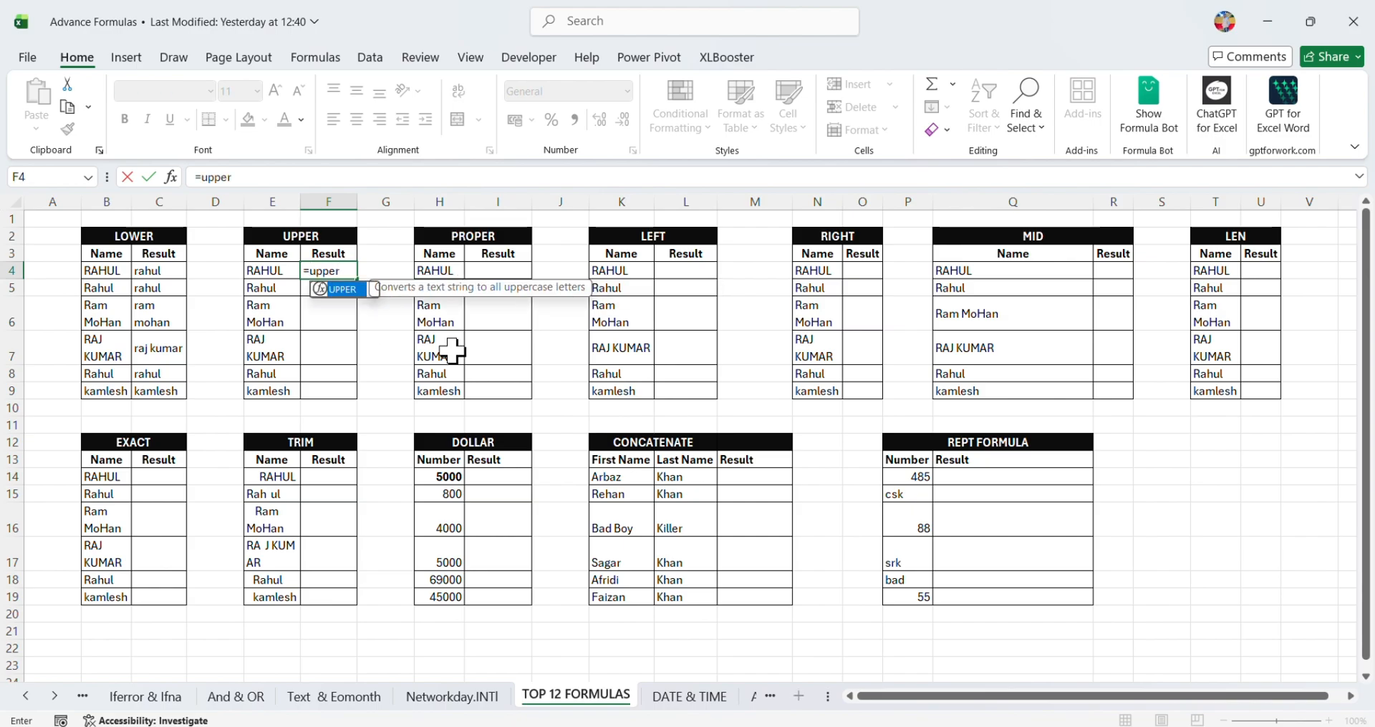
{"action": "key", "text": "Tab"}
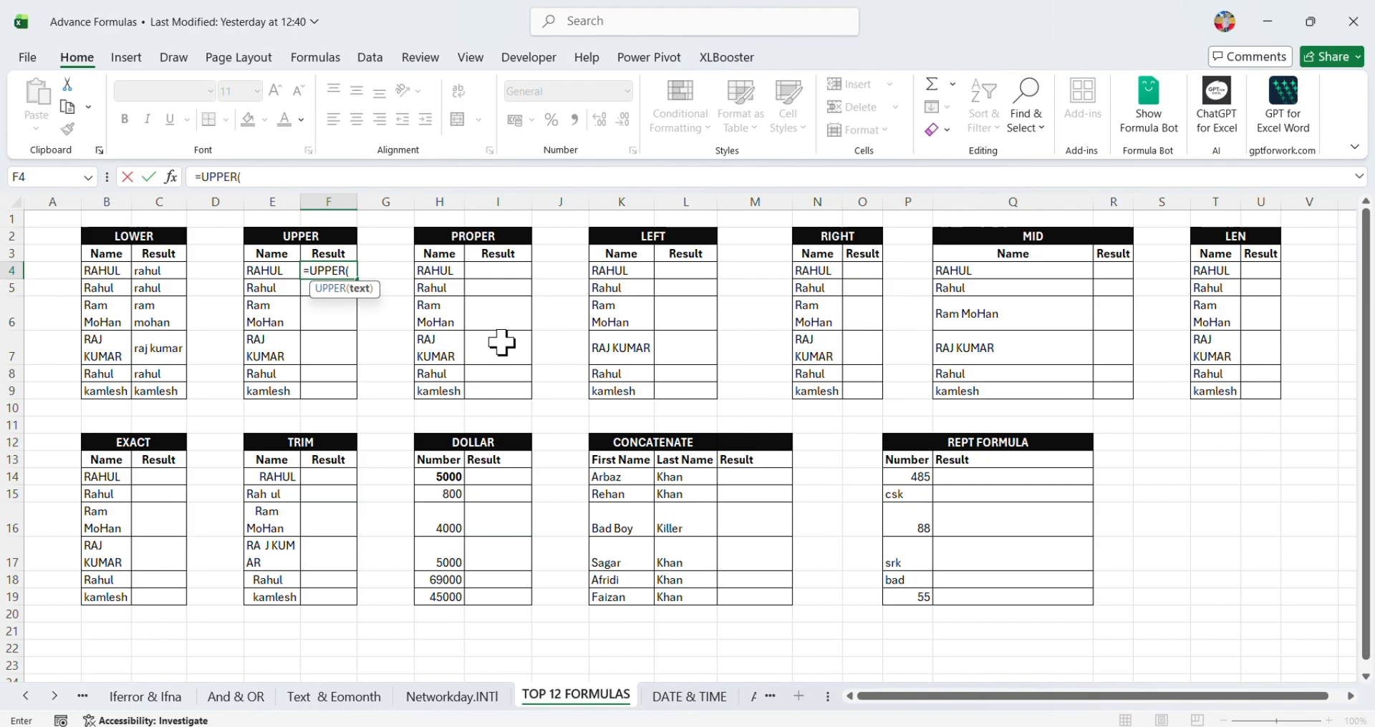
{"action": "left_click", "coordinate": [265, 270]}
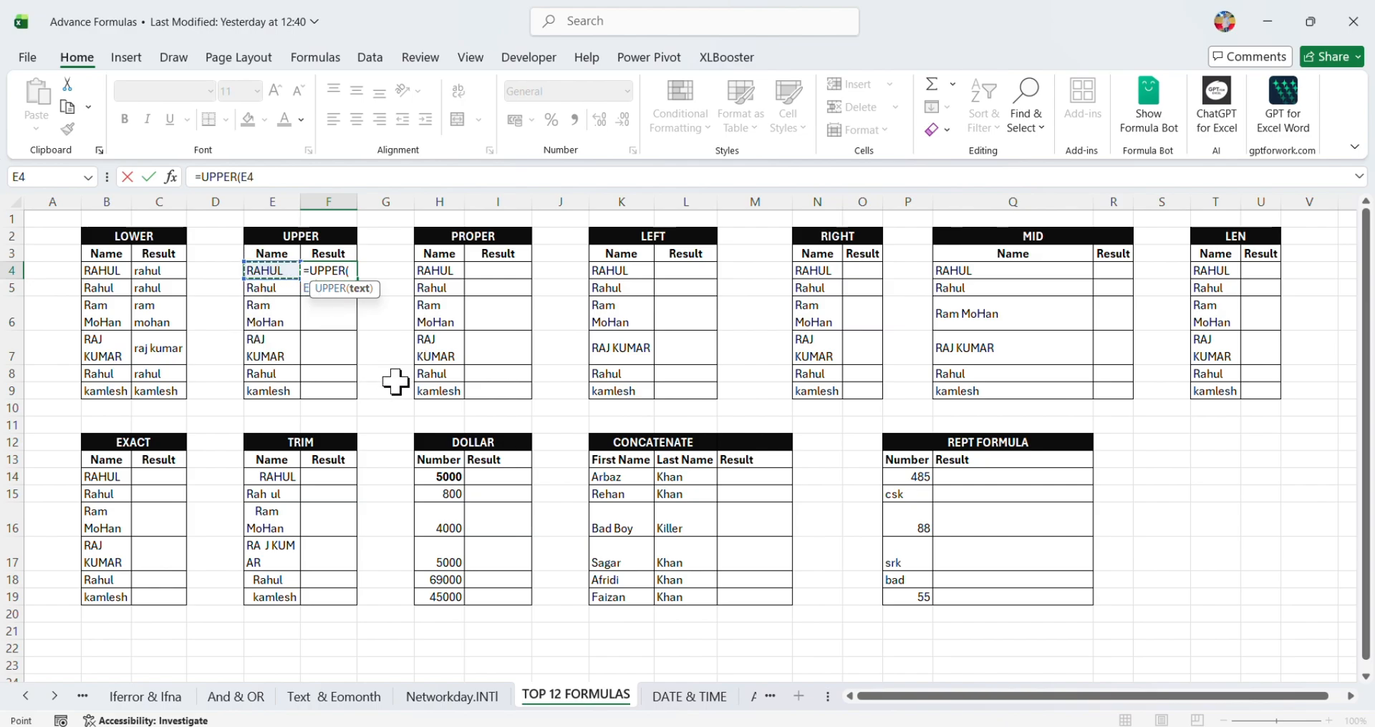
{"action": "key", "text": "Return"}
{"action": "left_click", "coordinate": [340, 272]}
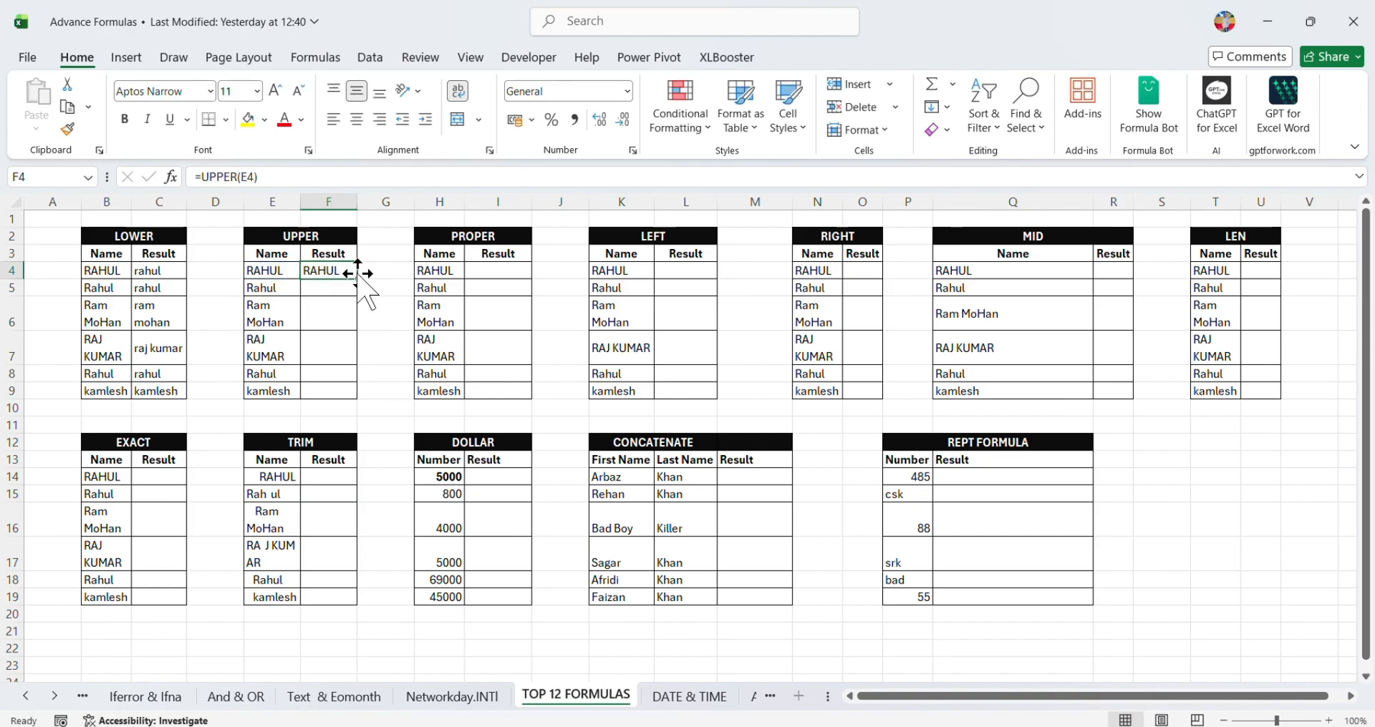
{"action": "left_click_drag", "start_coordinate": [356, 278], "coordinate": [372, 400]}
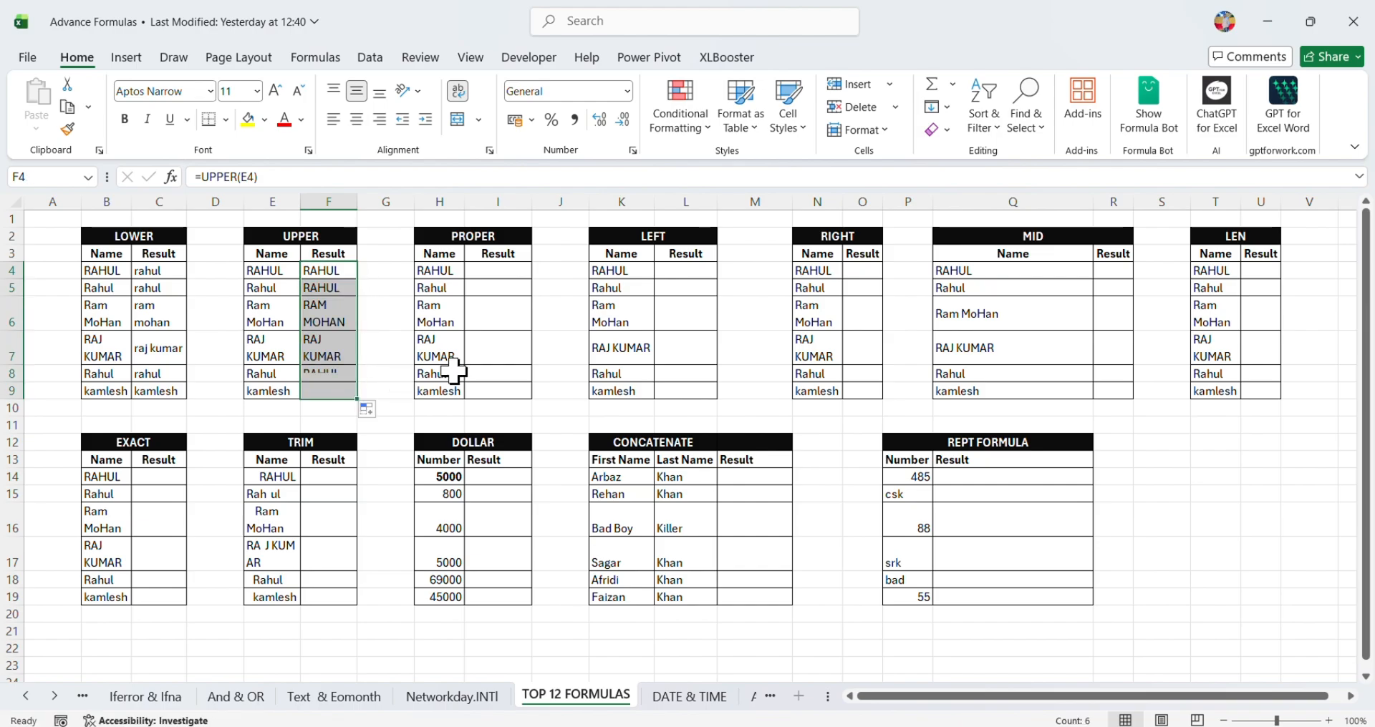
{"action": "left_click", "coordinate": [337, 330]}
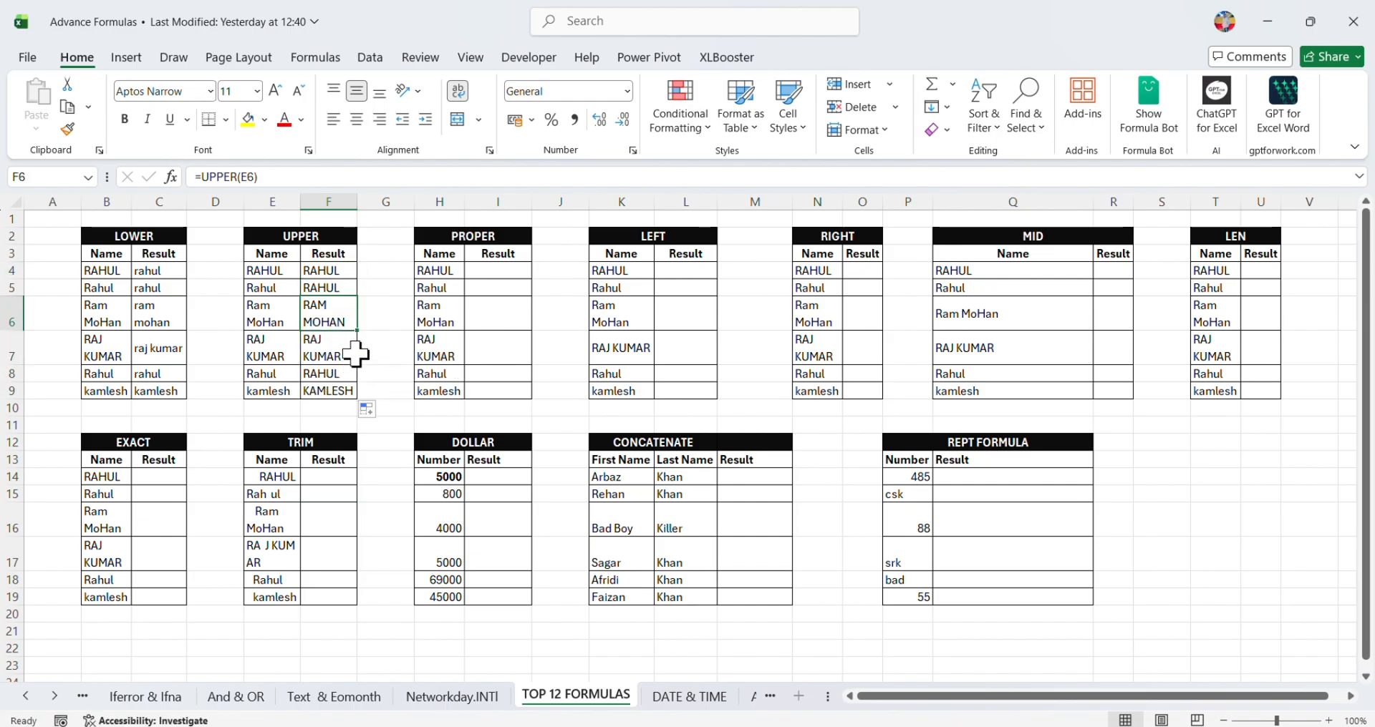
{"action": "left_click", "coordinate": [362, 351]}
Enter =PROPER(H4) in I4 and fill it down to I9 in the PROPER table's Result column
{"action": "left_click", "coordinate": [500, 269]}
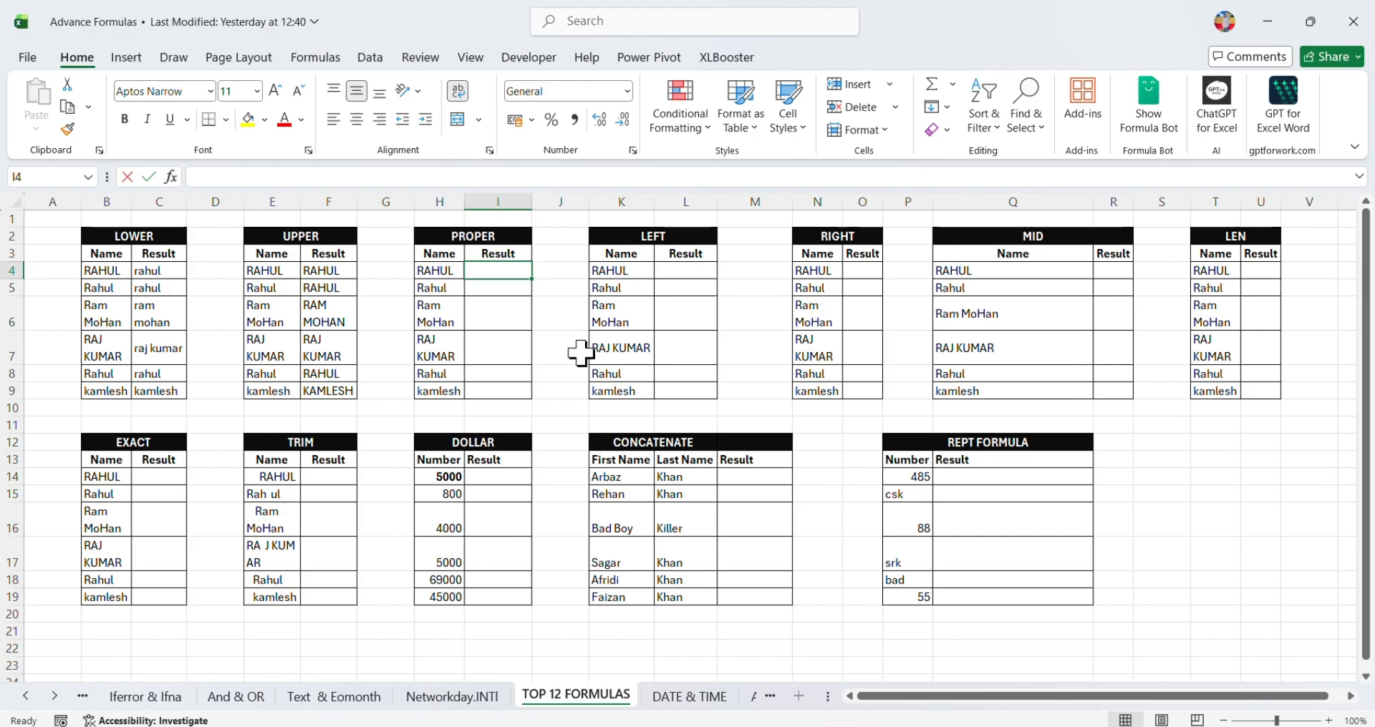
{"action": "type", "text": "=pr"}
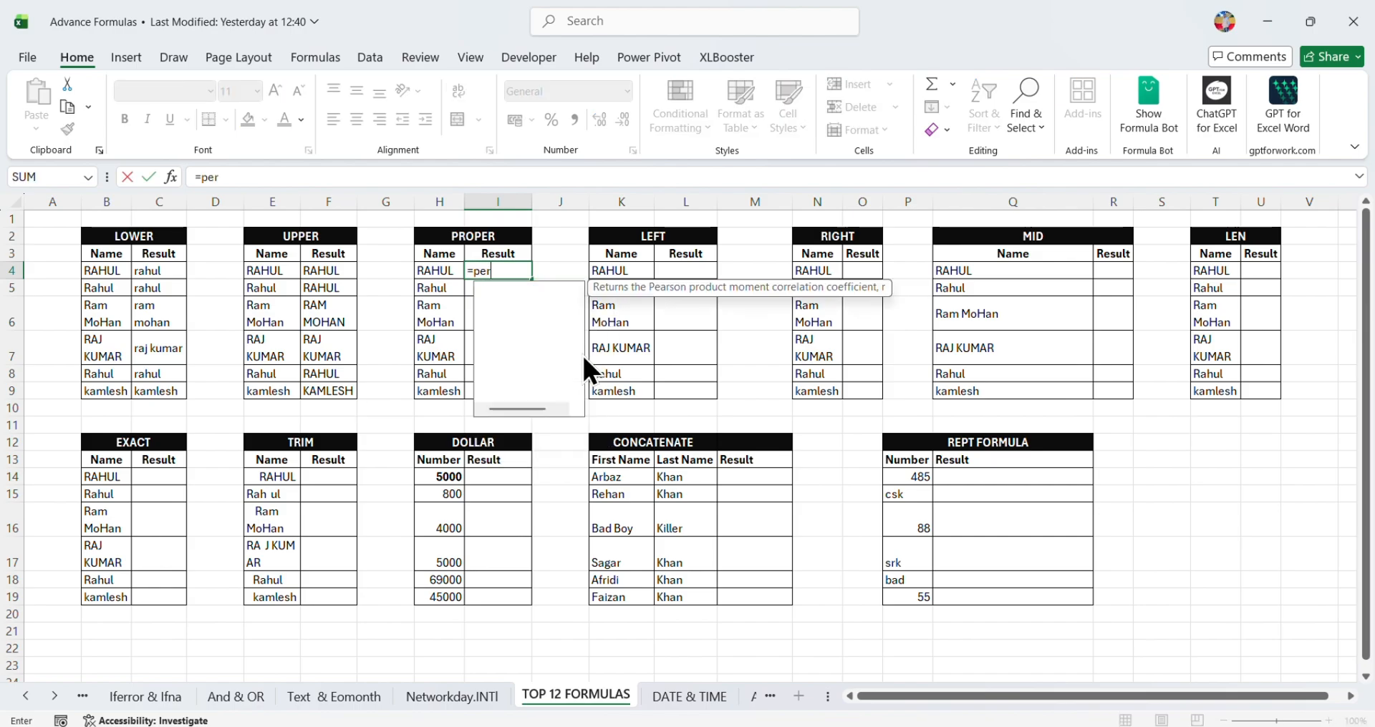
{"action": "type", "text": "oper"}
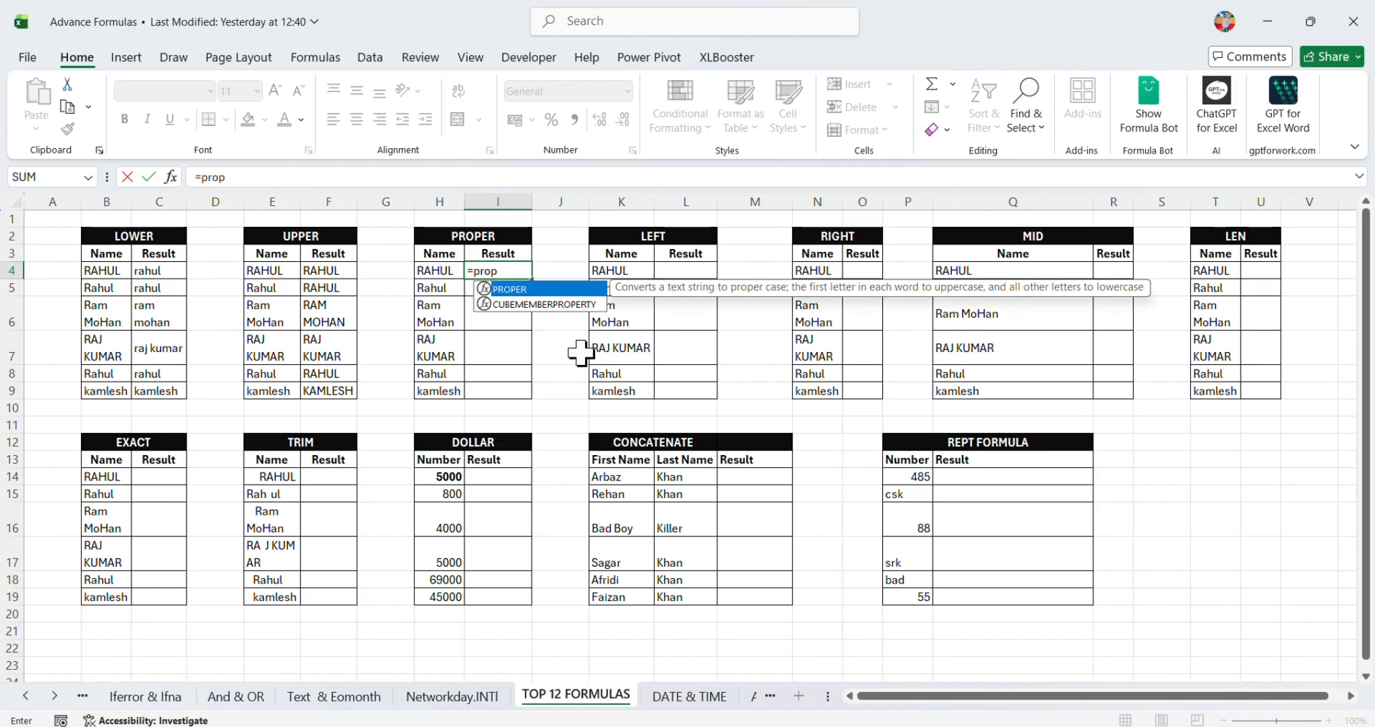
{"action": "key", "text": "Tab"}
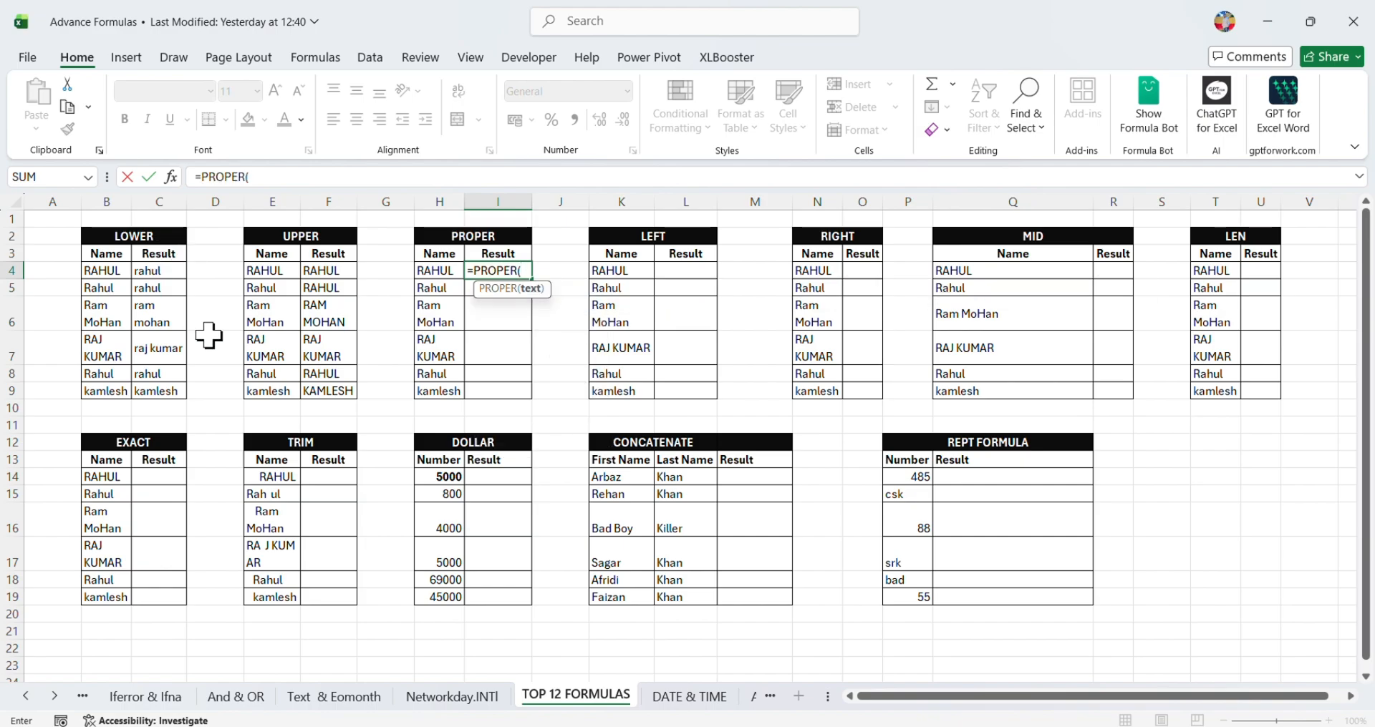
{"action": "left_click", "coordinate": [424, 271]}
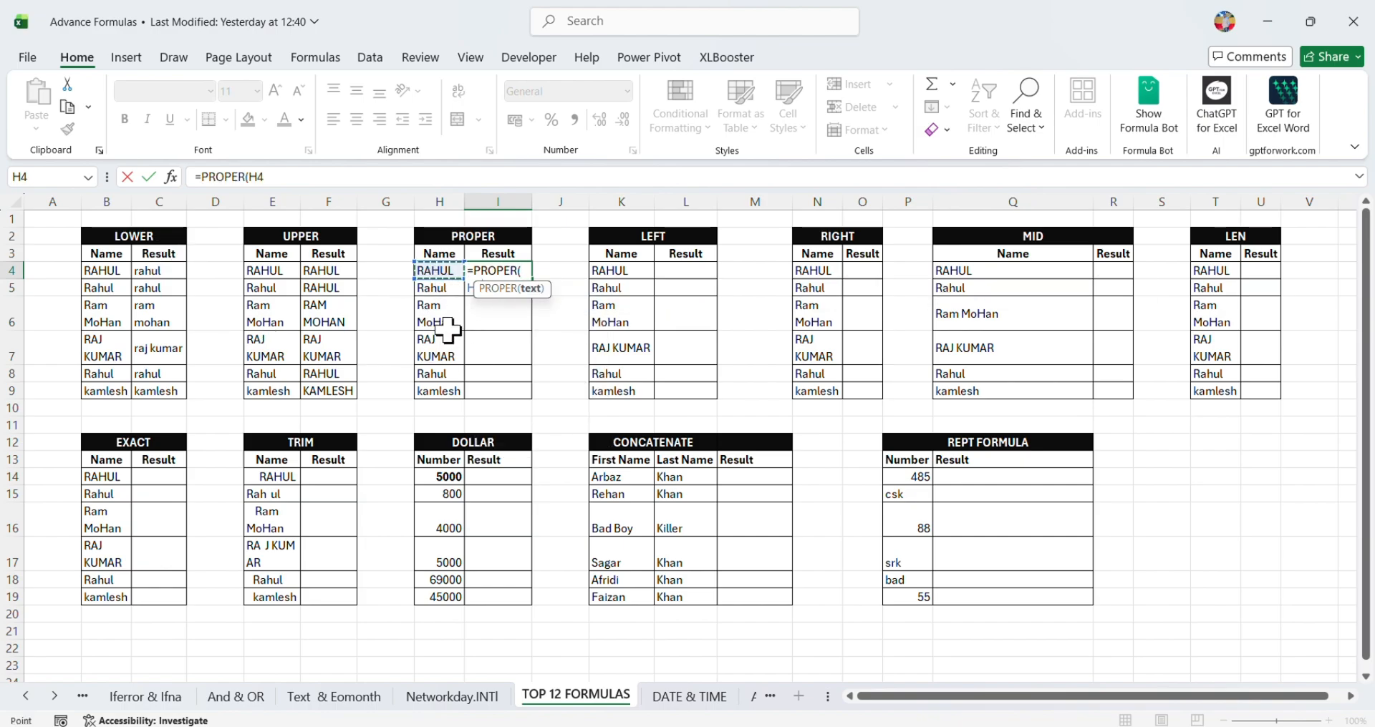
{"action": "key", "text": "Return"}
{"action": "left_click", "coordinate": [513, 270]}
{"action": "left_click_drag", "start_coordinate": [533, 279], "coordinate": [545, 398]}
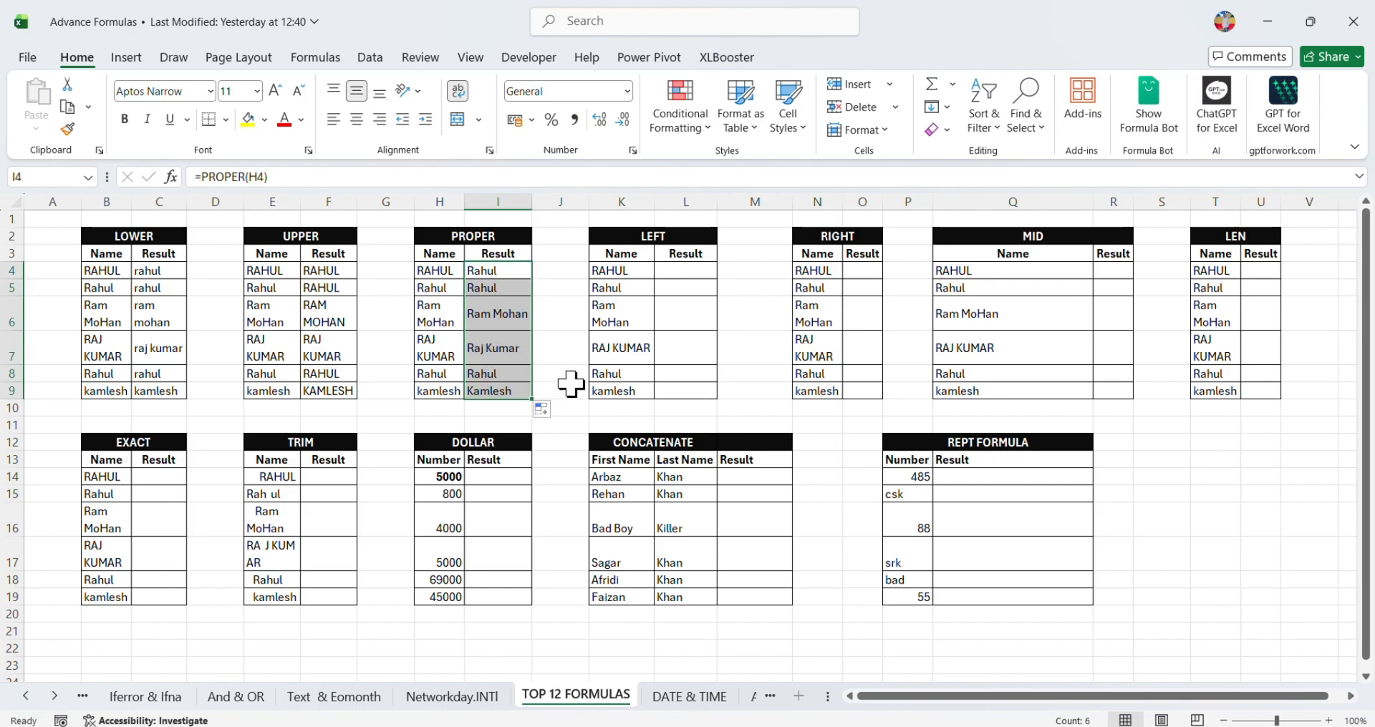
{"action": "left_click", "coordinate": [559, 390]}
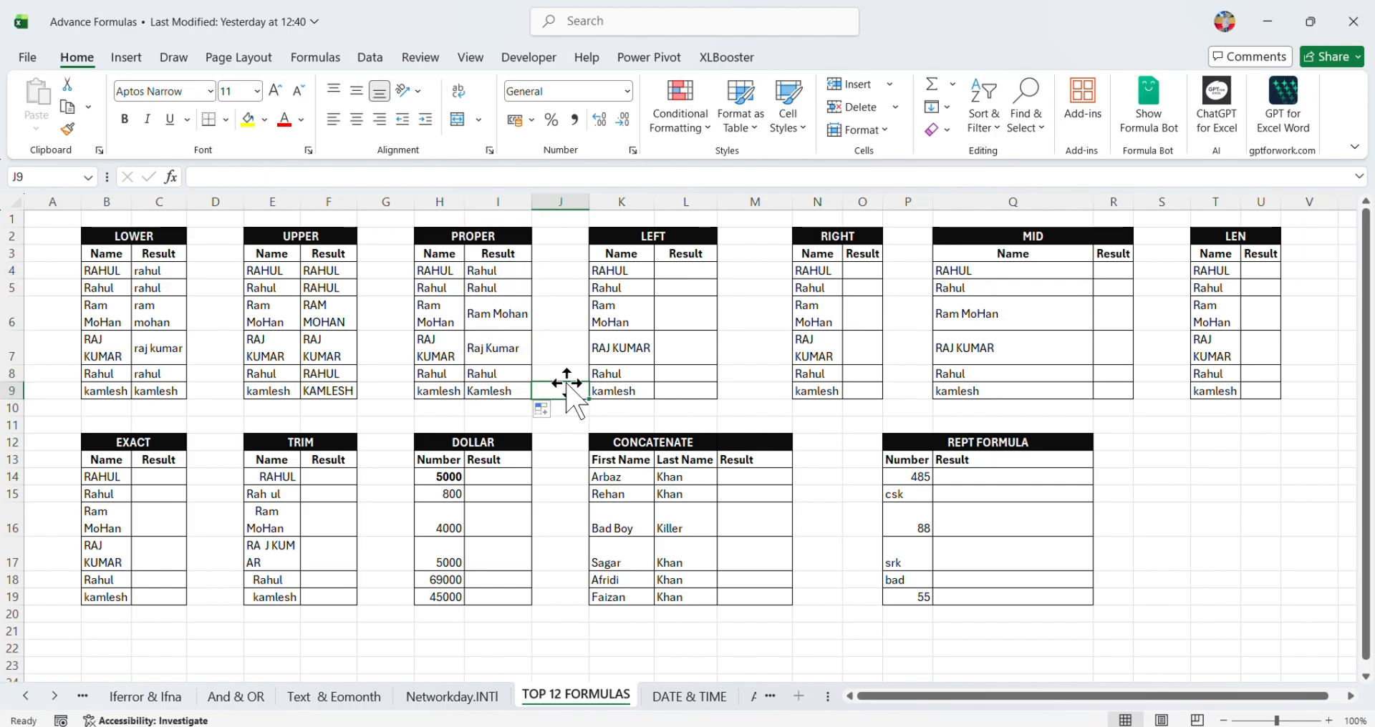
Extract the first two characters of each LEFT table name with =LEFT(K4,2) in L4, filled down to L9
{"action": "left_click", "coordinate": [691, 271]}
{"action": "type", "text": "="}
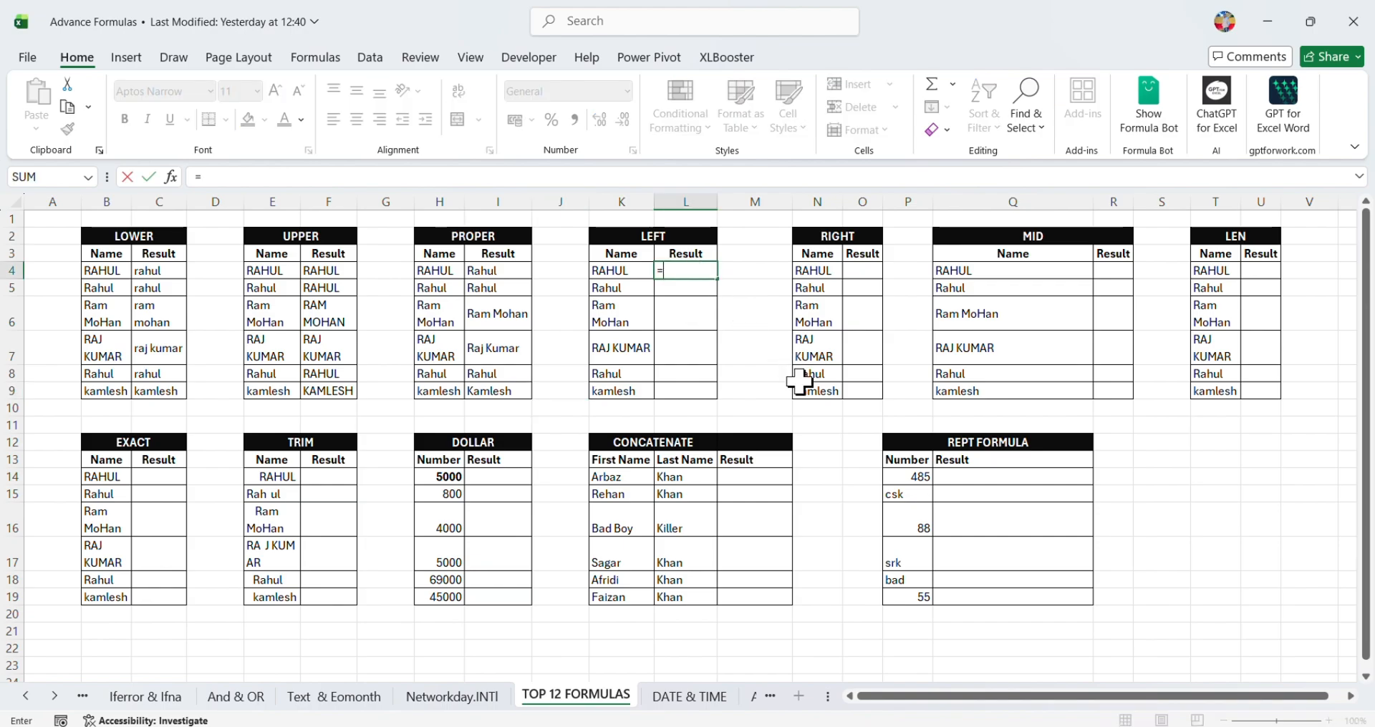
{"action": "type", "text": "lef"}
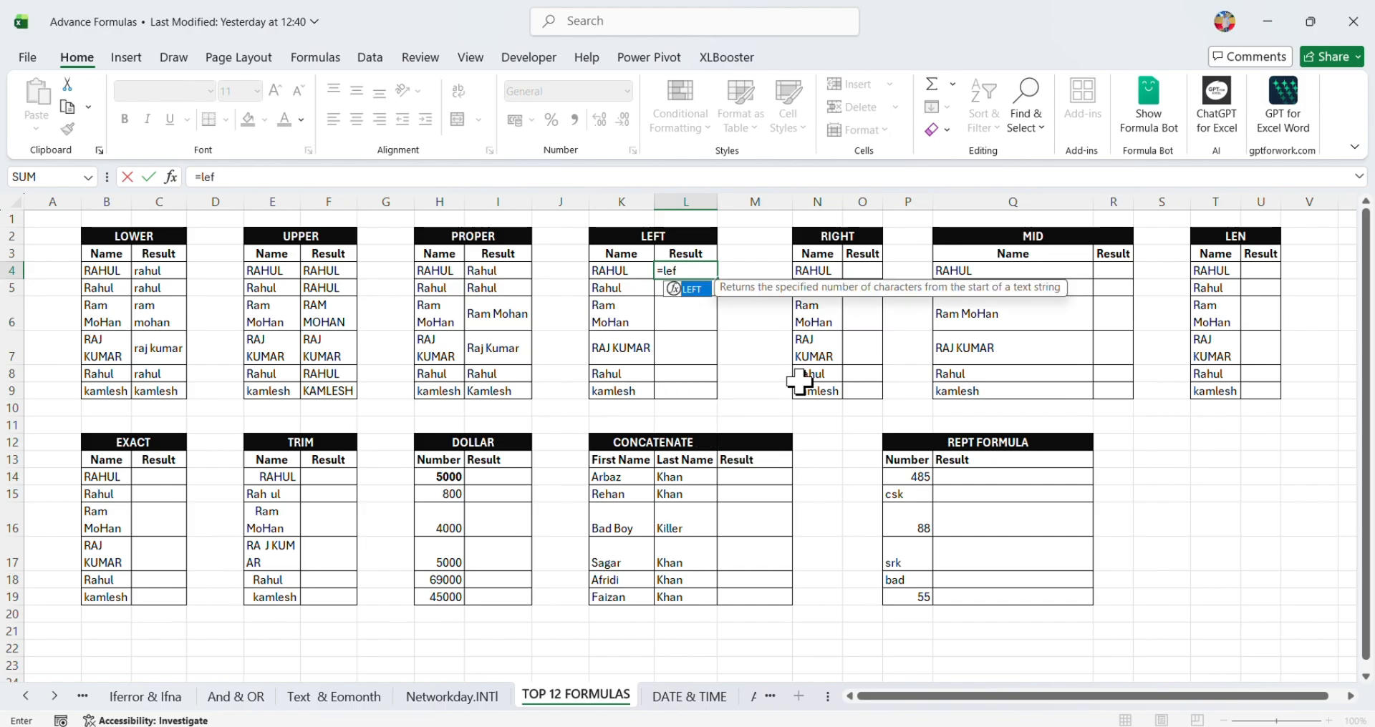
{"action": "key", "text": "Tab"}
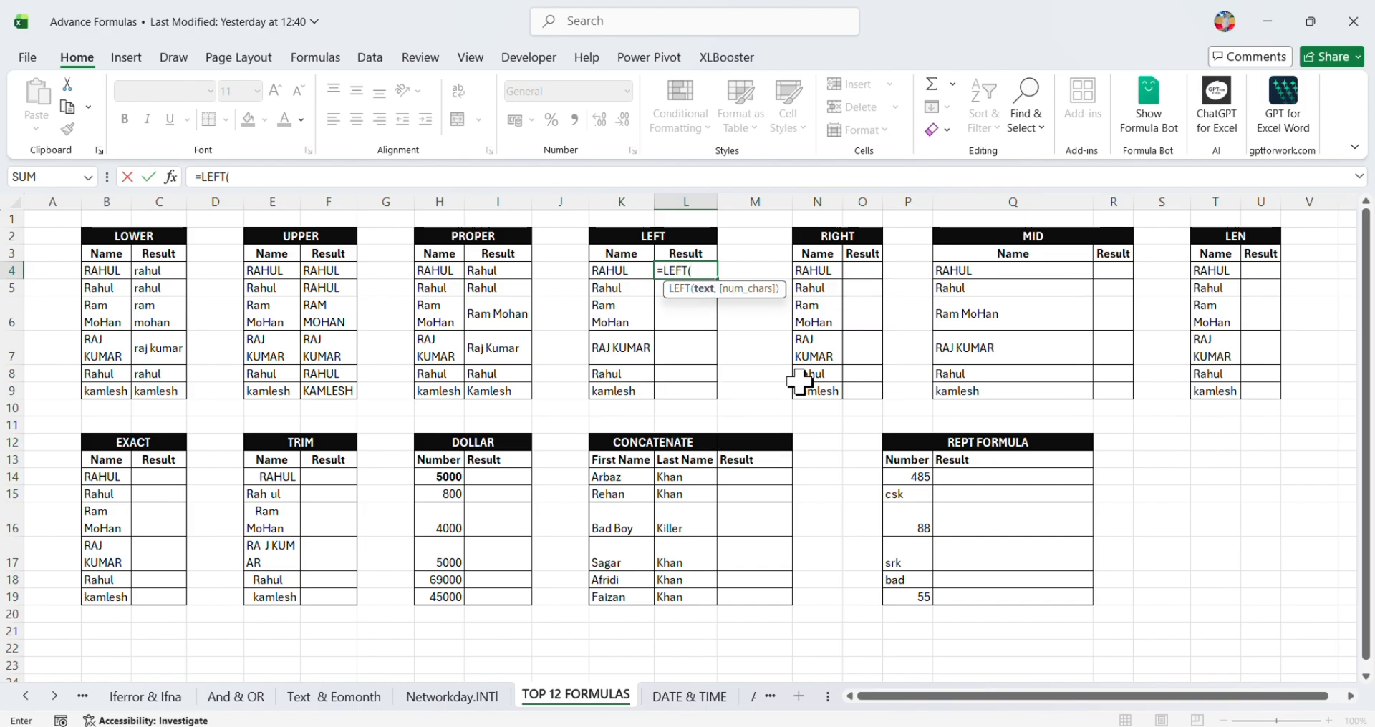
{"action": "left_click", "coordinate": [631, 272]}
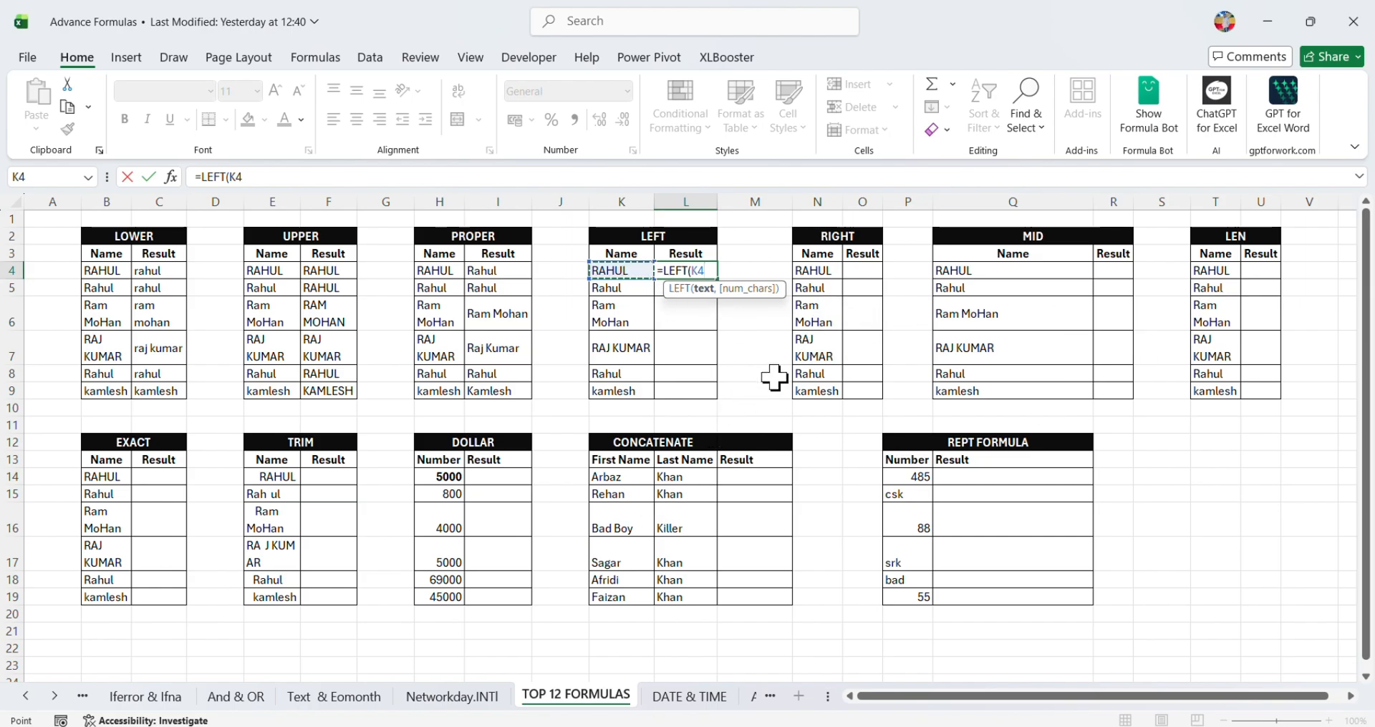
{"action": "type", "text": ",2"}
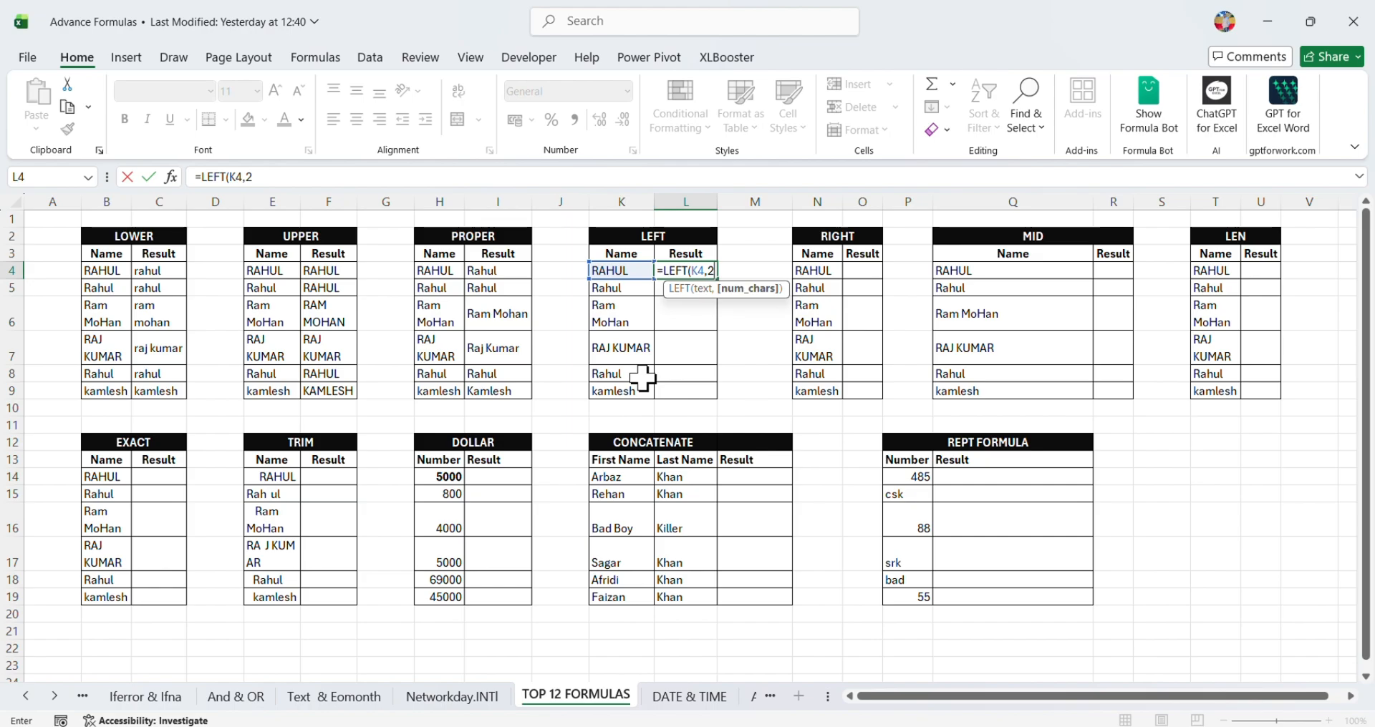
{"action": "key", "text": "Return"}
{"action": "left_click", "coordinate": [687, 271]}
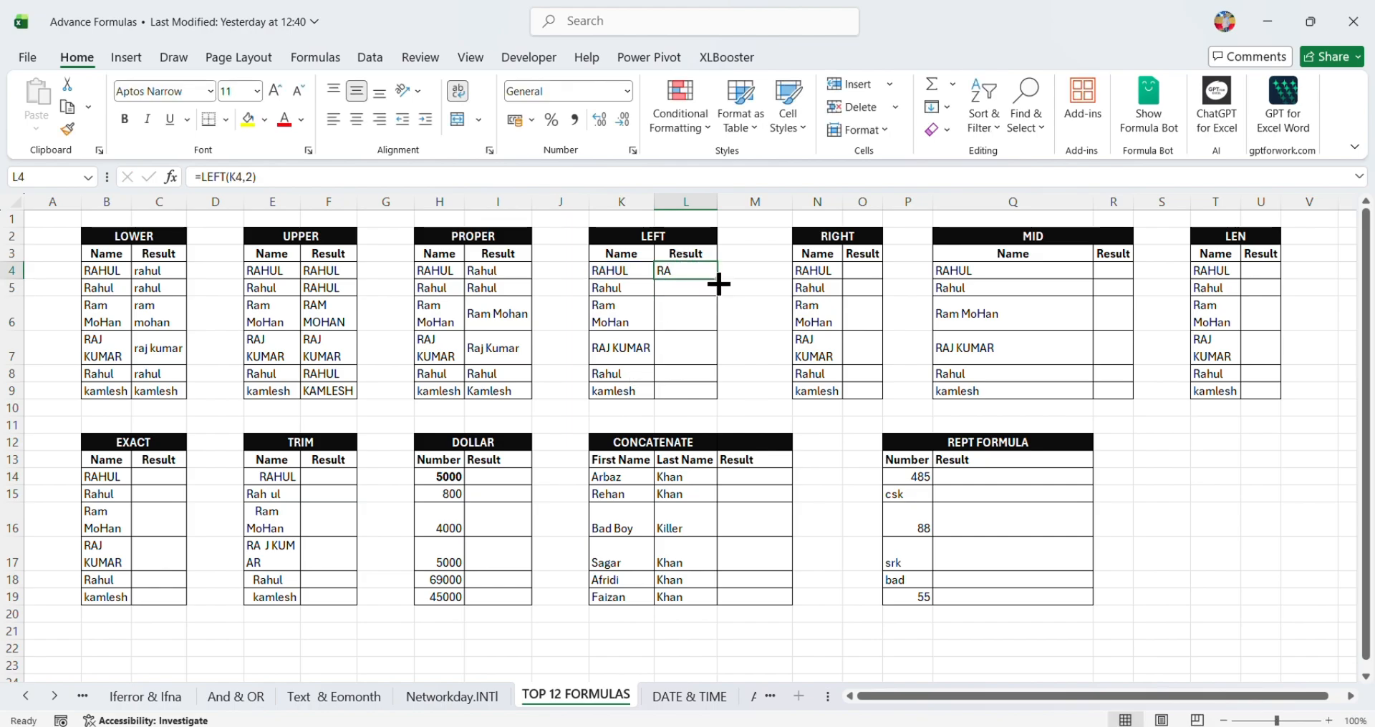
{"action": "left_click_drag", "start_coordinate": [718, 285], "coordinate": [730, 395]}
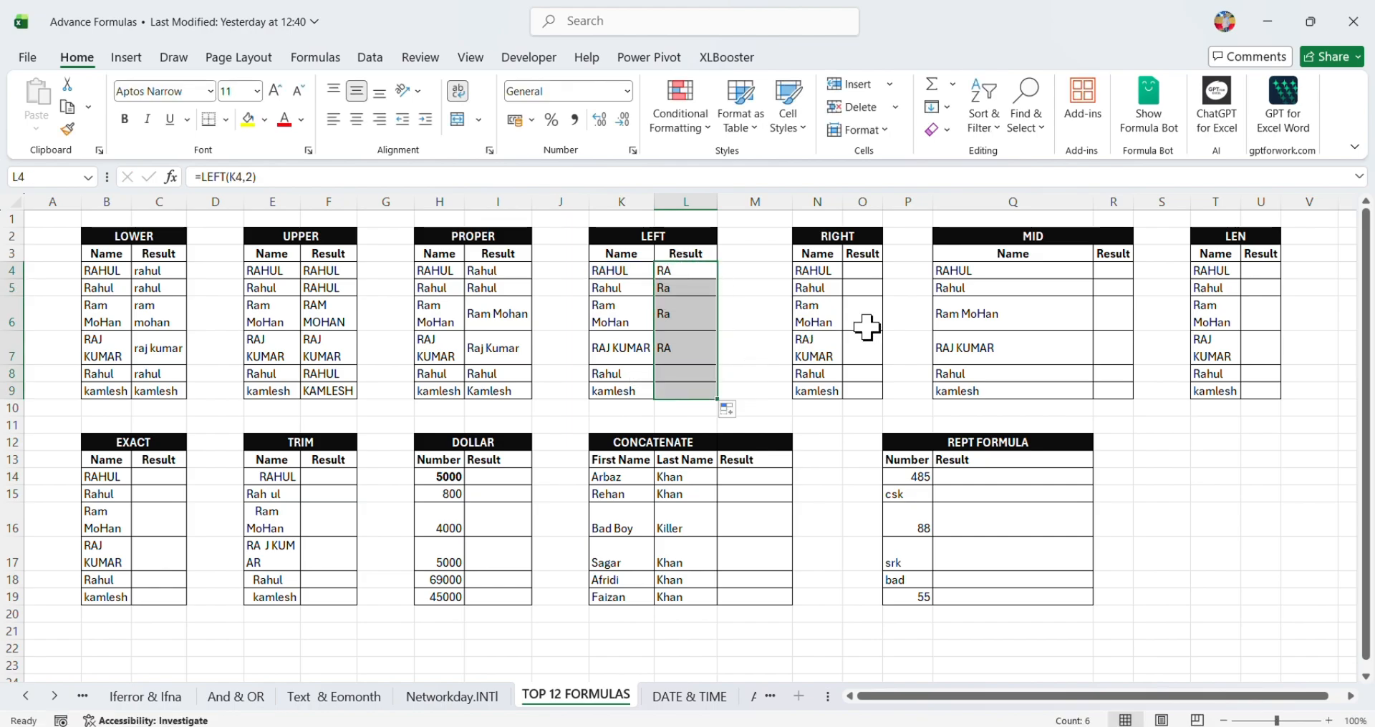
{"action": "left_click", "coordinate": [757, 334]}
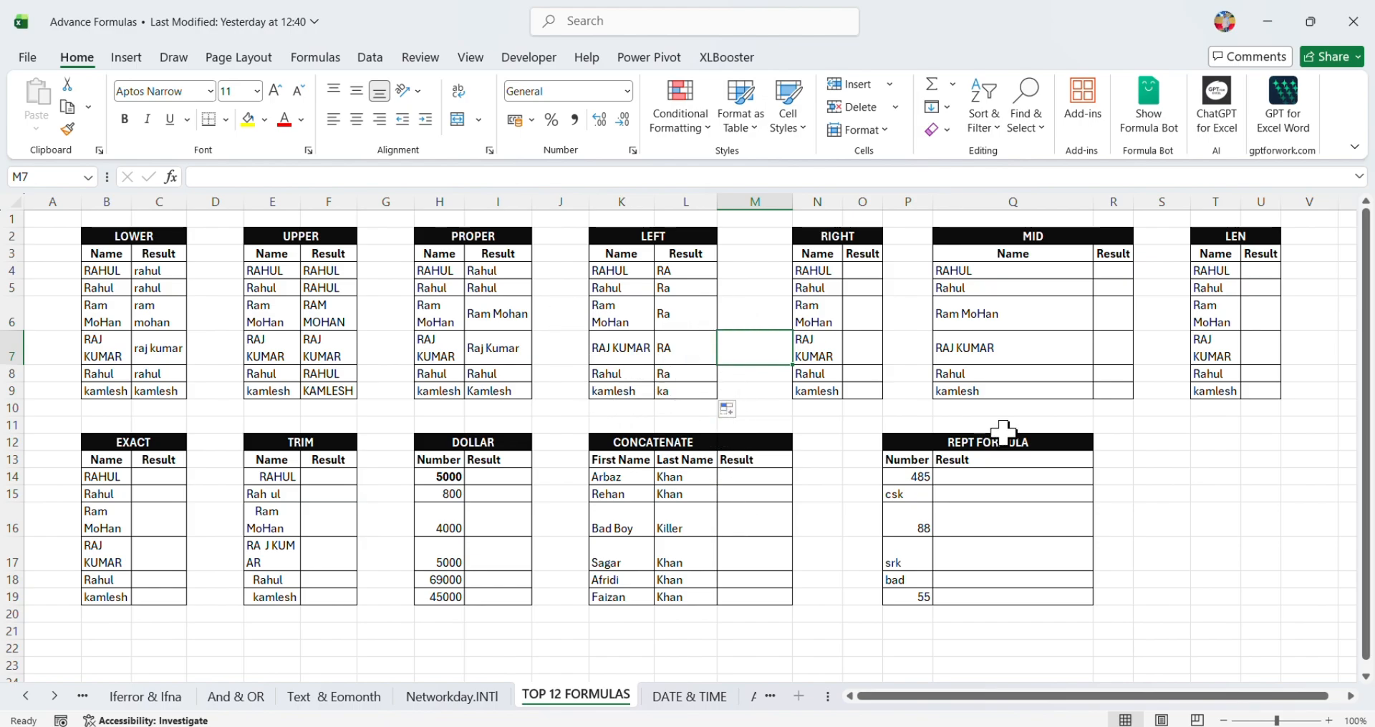
Extract the last three characters of each RIGHT table name with =RIGHT(N4,3) in O4, filled down to O9
{"action": "left_click", "coordinate": [863, 271]}
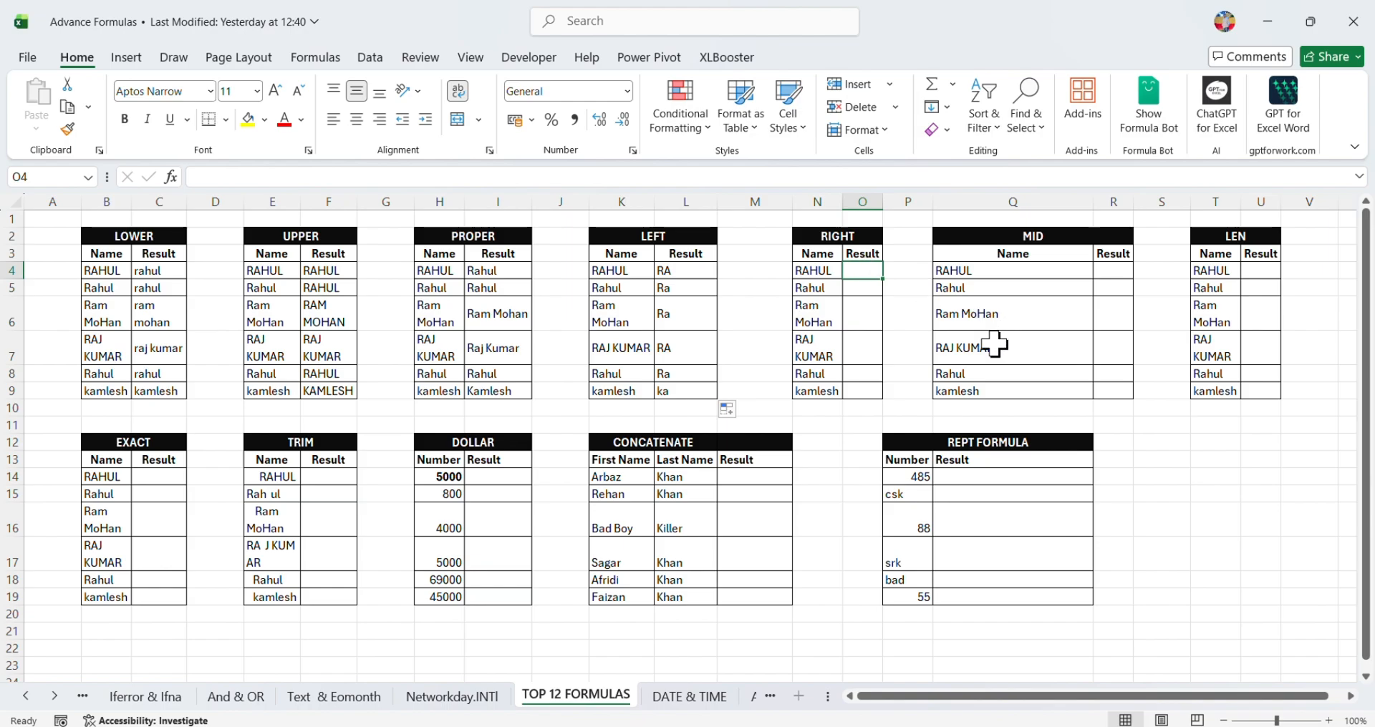
{"action": "type", "text": "="}
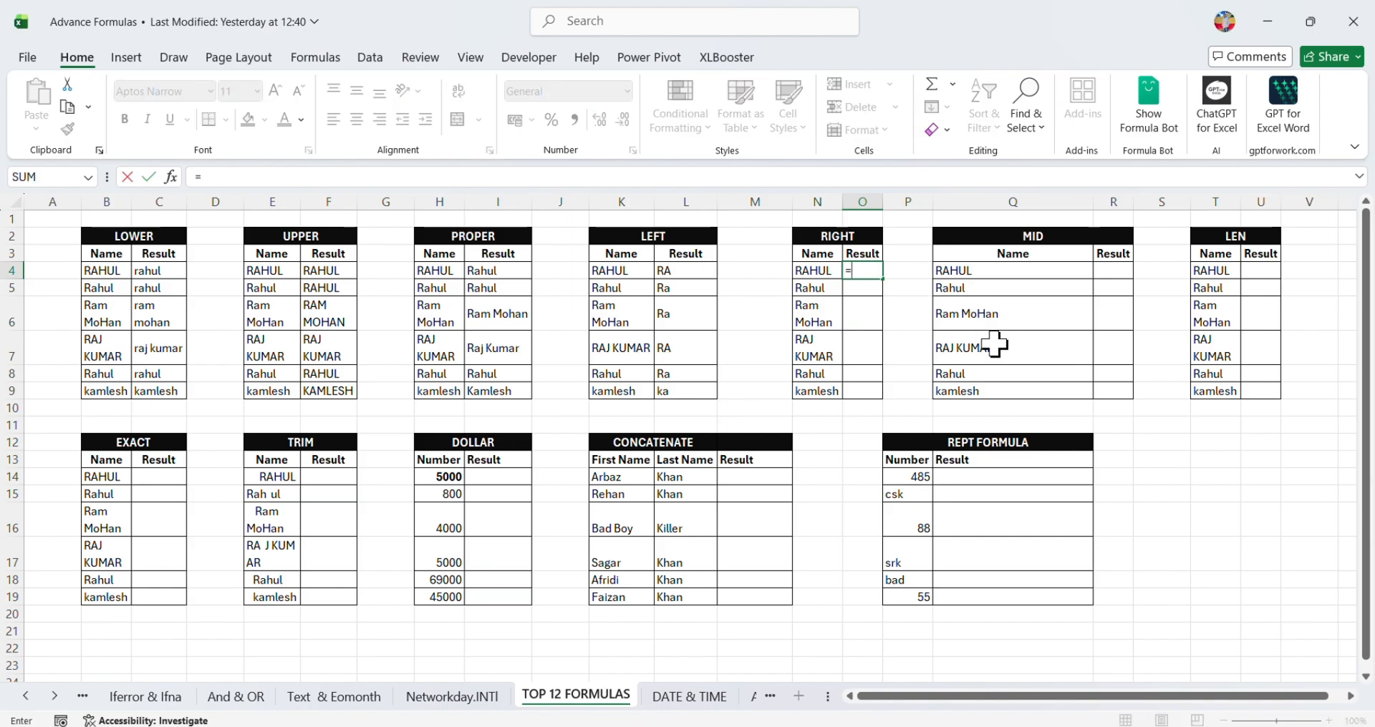
{"action": "type", "text": "rig"}
{"action": "key", "text": "Tab"}
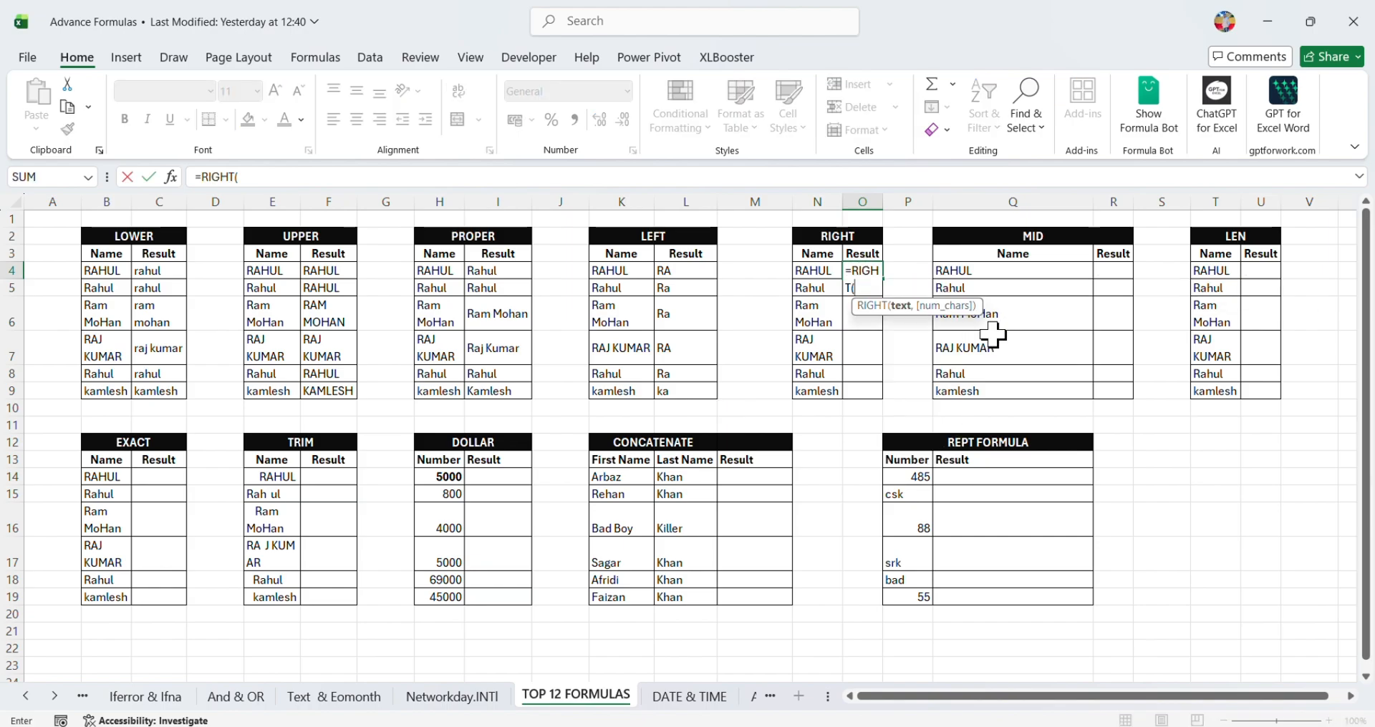
{"action": "left_click", "coordinate": [814, 271]}
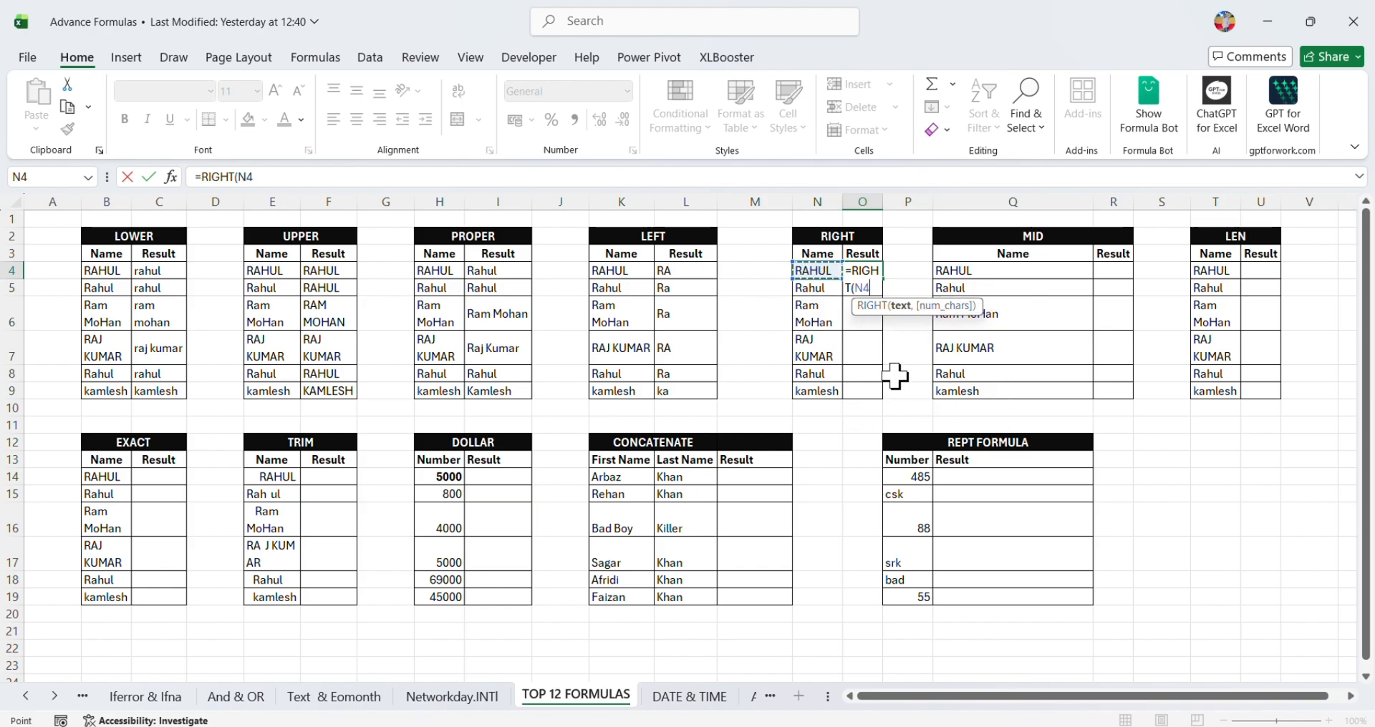
{"action": "type", "text": ",3"}
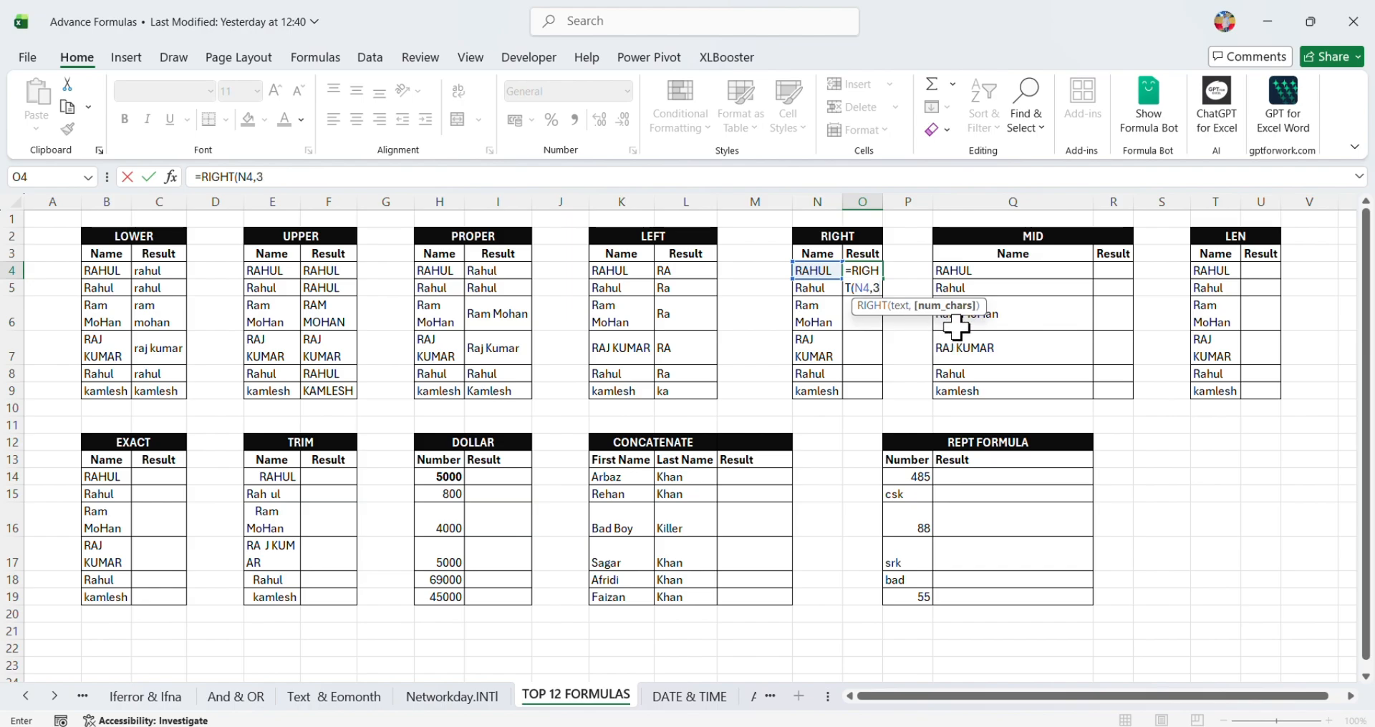
{"action": "key", "text": "Return"}
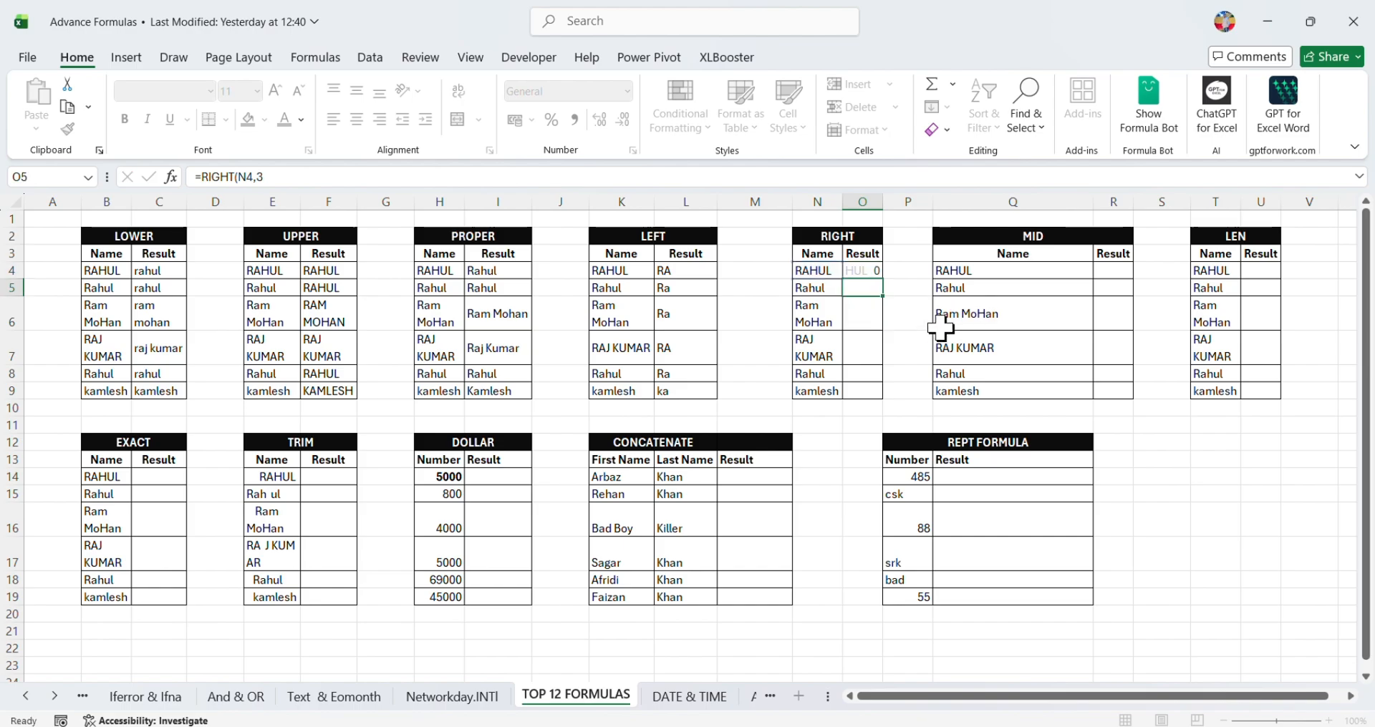
{"action": "left_click", "coordinate": [875, 271]}
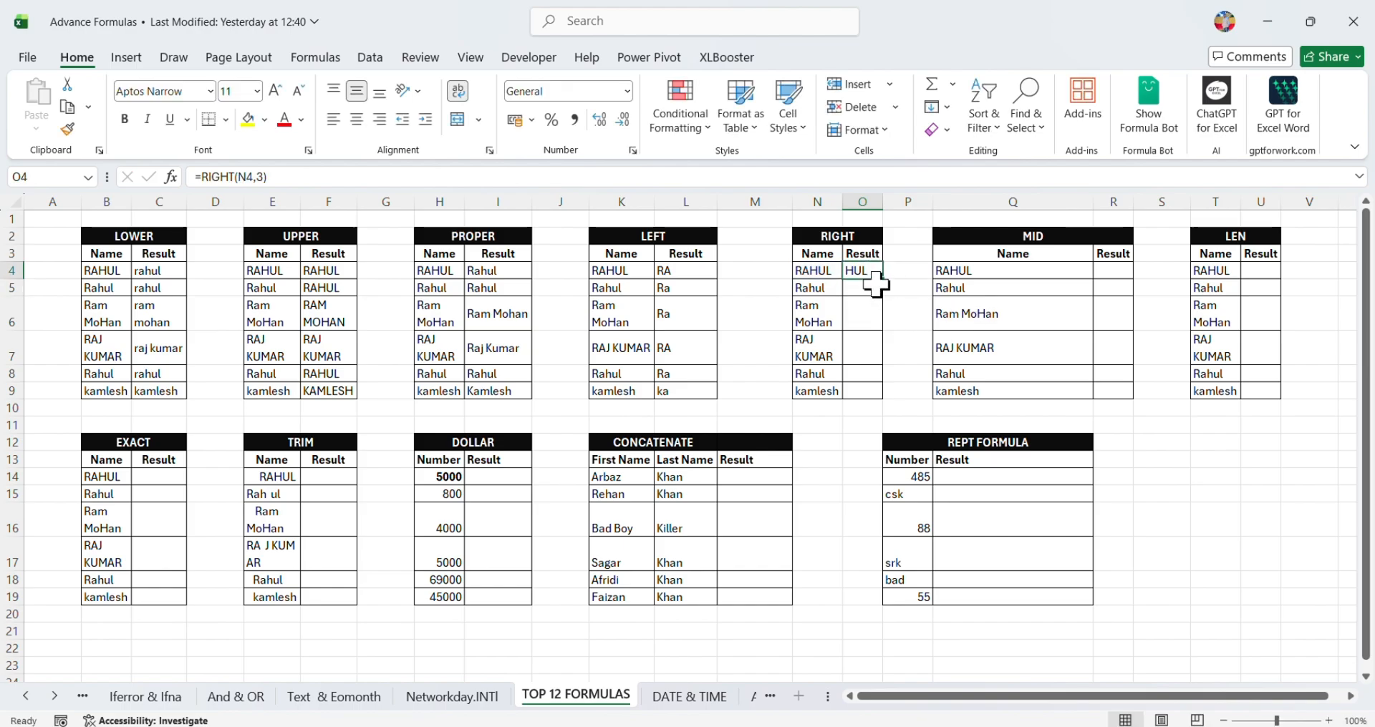
{"action": "left_click_drag", "start_coordinate": [883, 279], "coordinate": [893, 395]}
{"action": "left_click", "coordinate": [910, 336]}
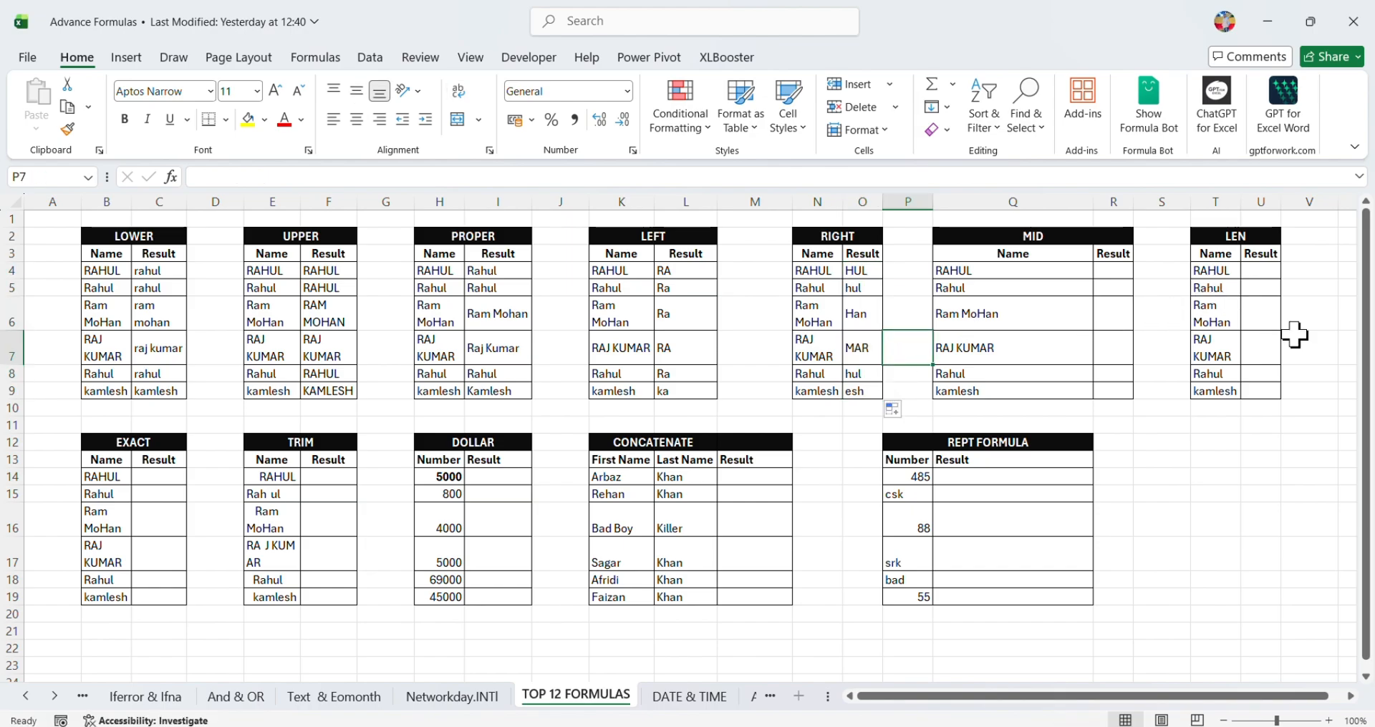
Extract up to five characters from the third character of each MID table name with =MID(Q4,3,5) in R4, filled down to R9
{"action": "left_click", "coordinate": [1126, 315]}
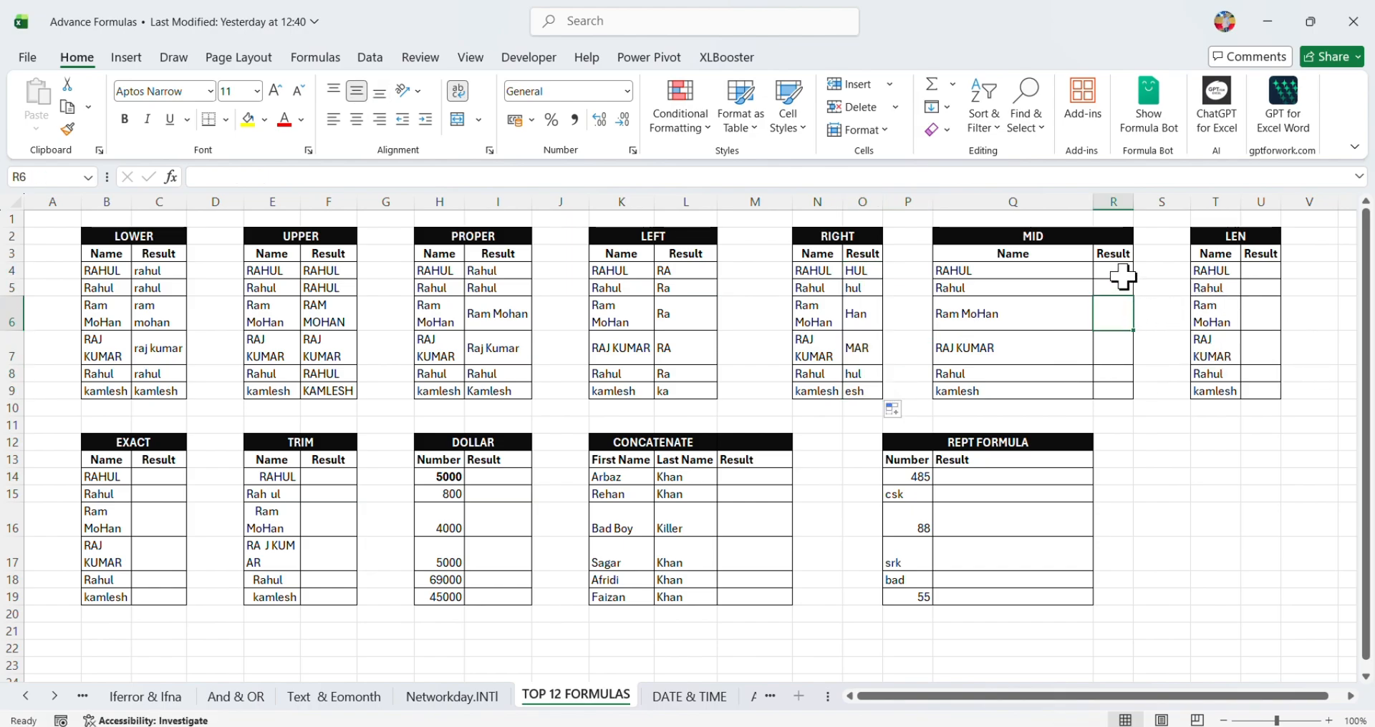
{"action": "left_click", "coordinate": [1123, 272]}
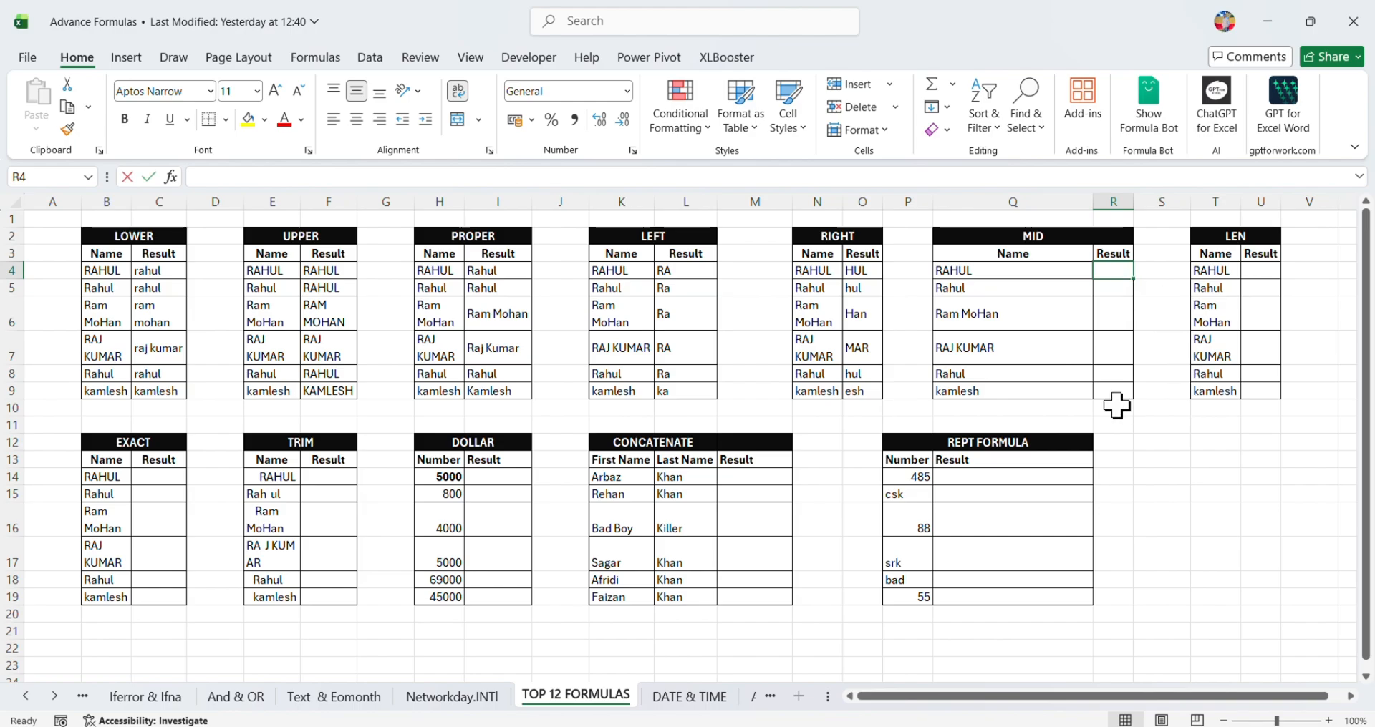
{"action": "type", "text": "="}
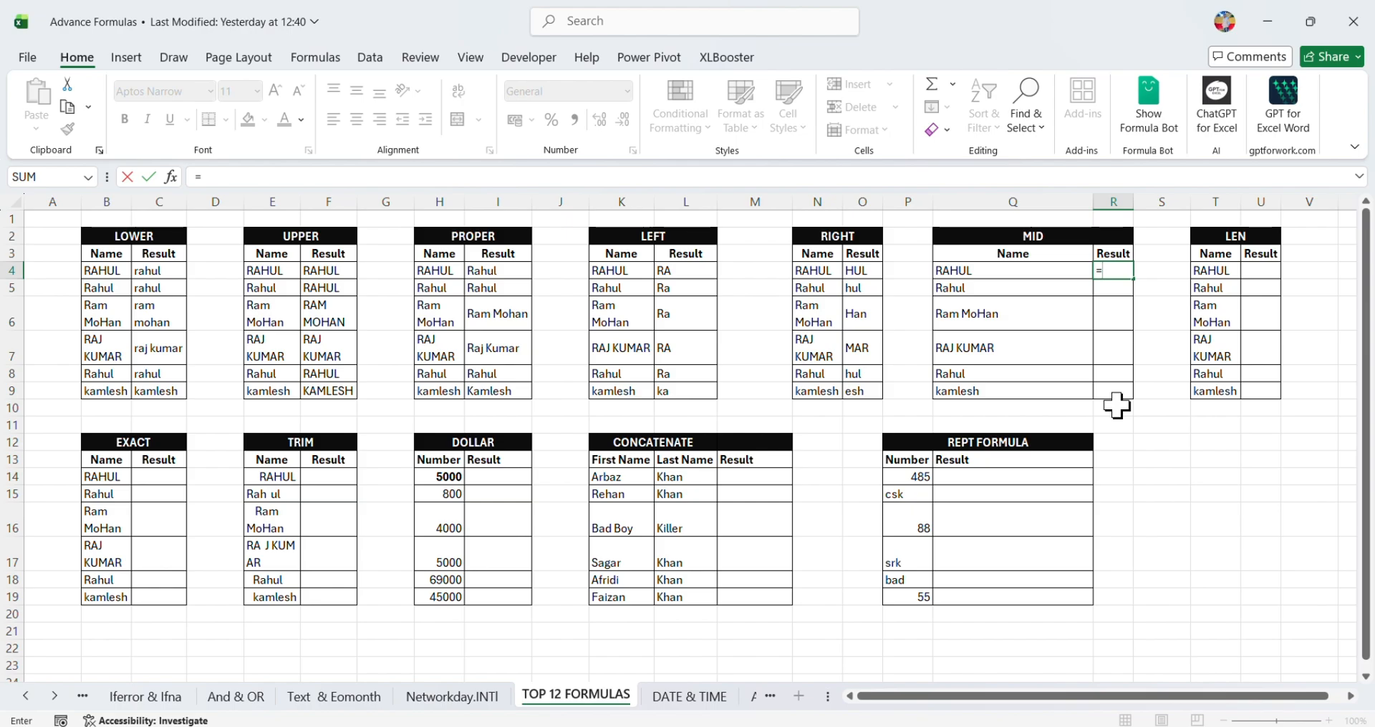
{"action": "type", "text": "mid"}
{"action": "key", "text": "Tab"}
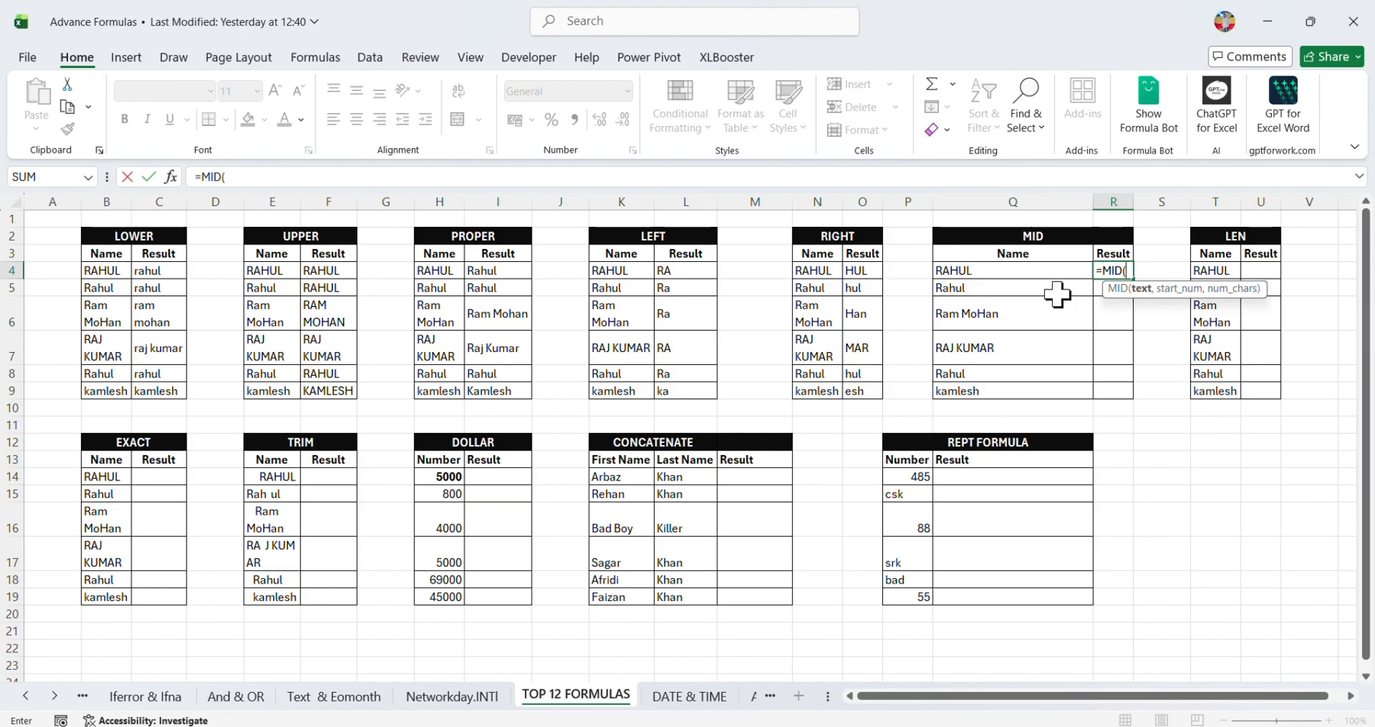
{"action": "left_click", "coordinate": [959, 270]}
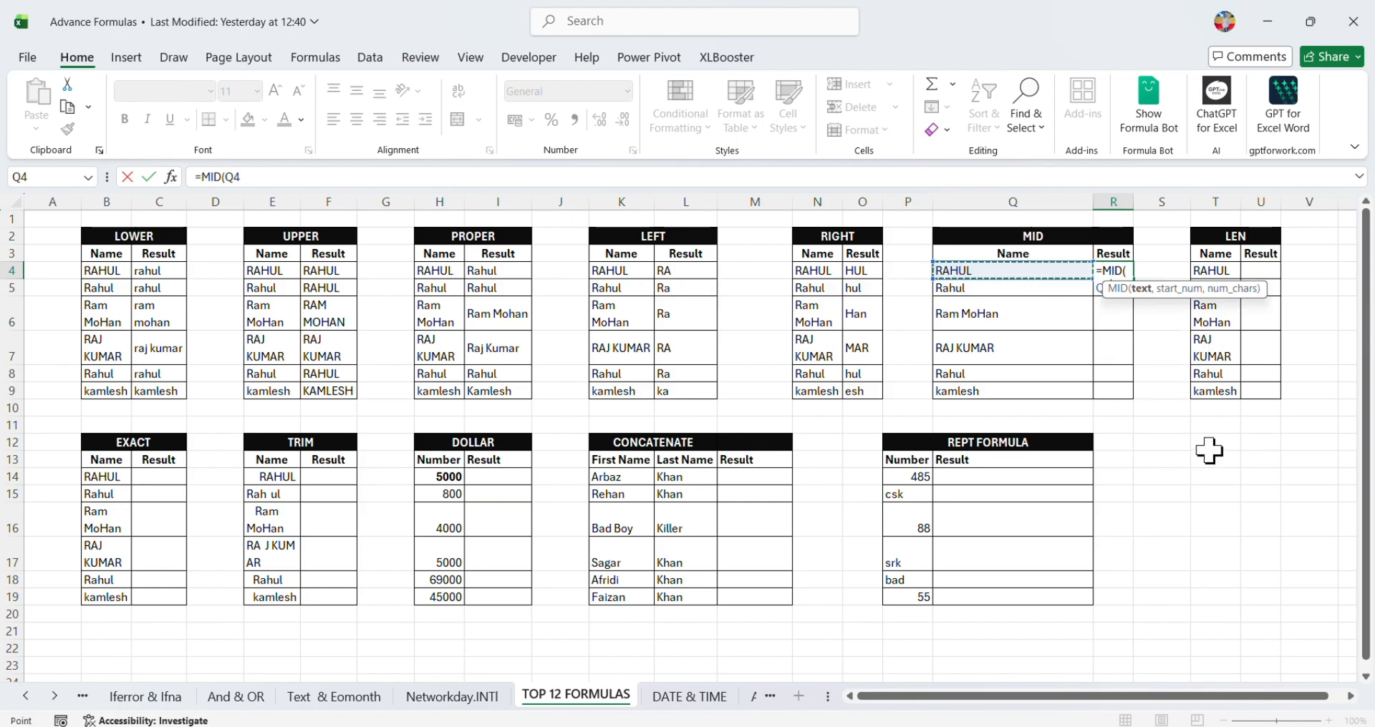
{"action": "type", "text": ","}
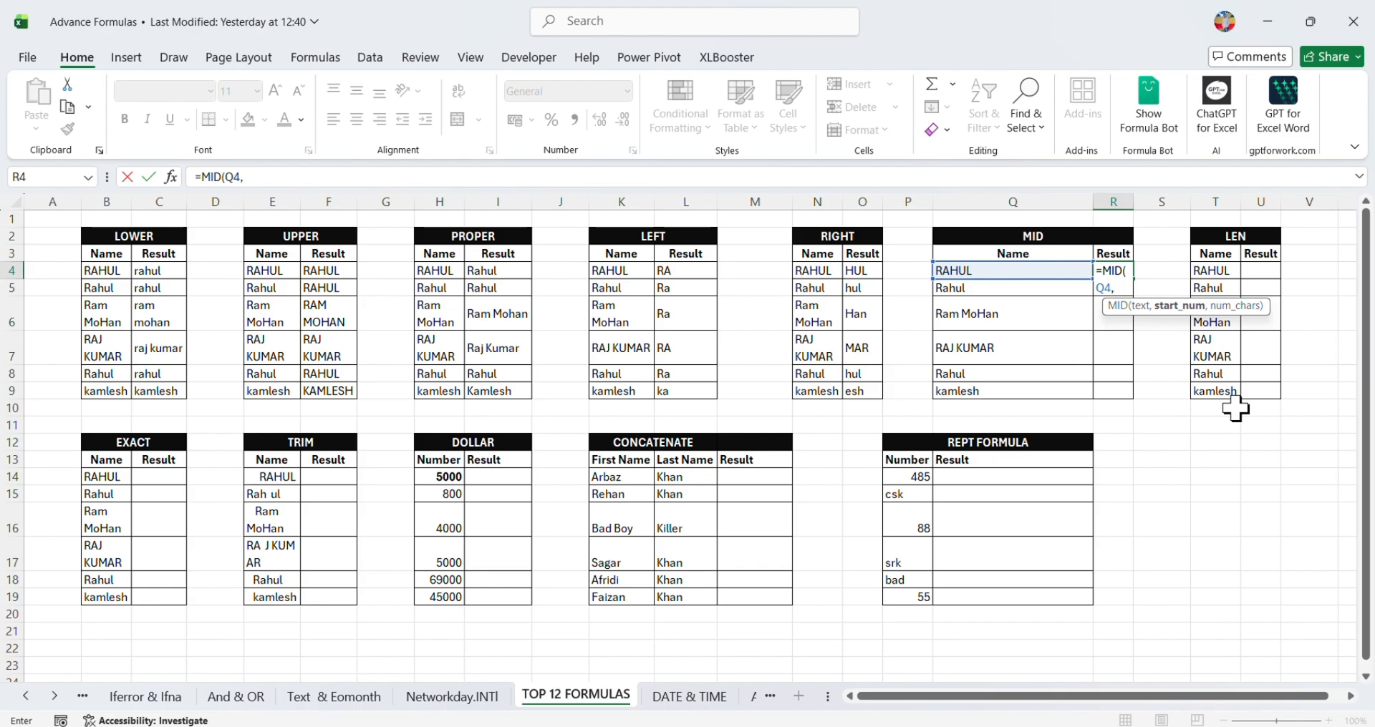
{"action": "type", "text": ",5"}
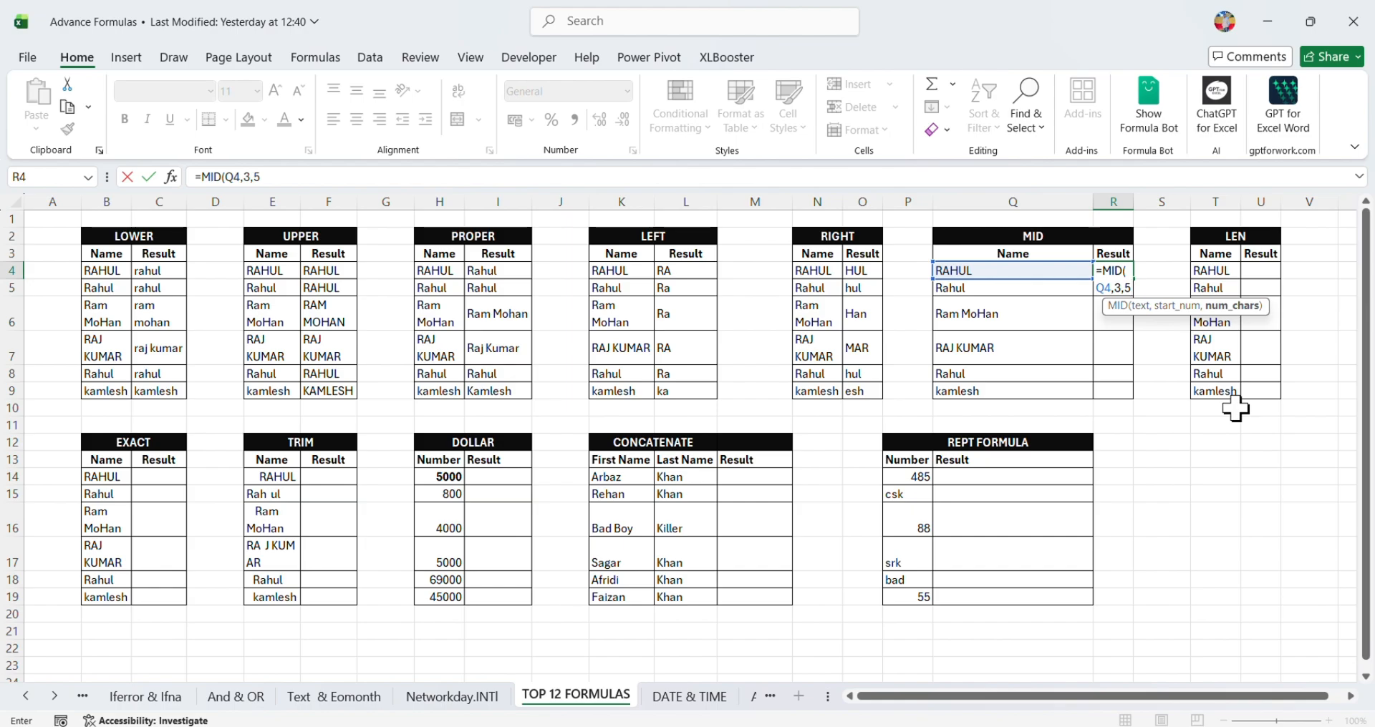
{"action": "key", "text": "Return"}
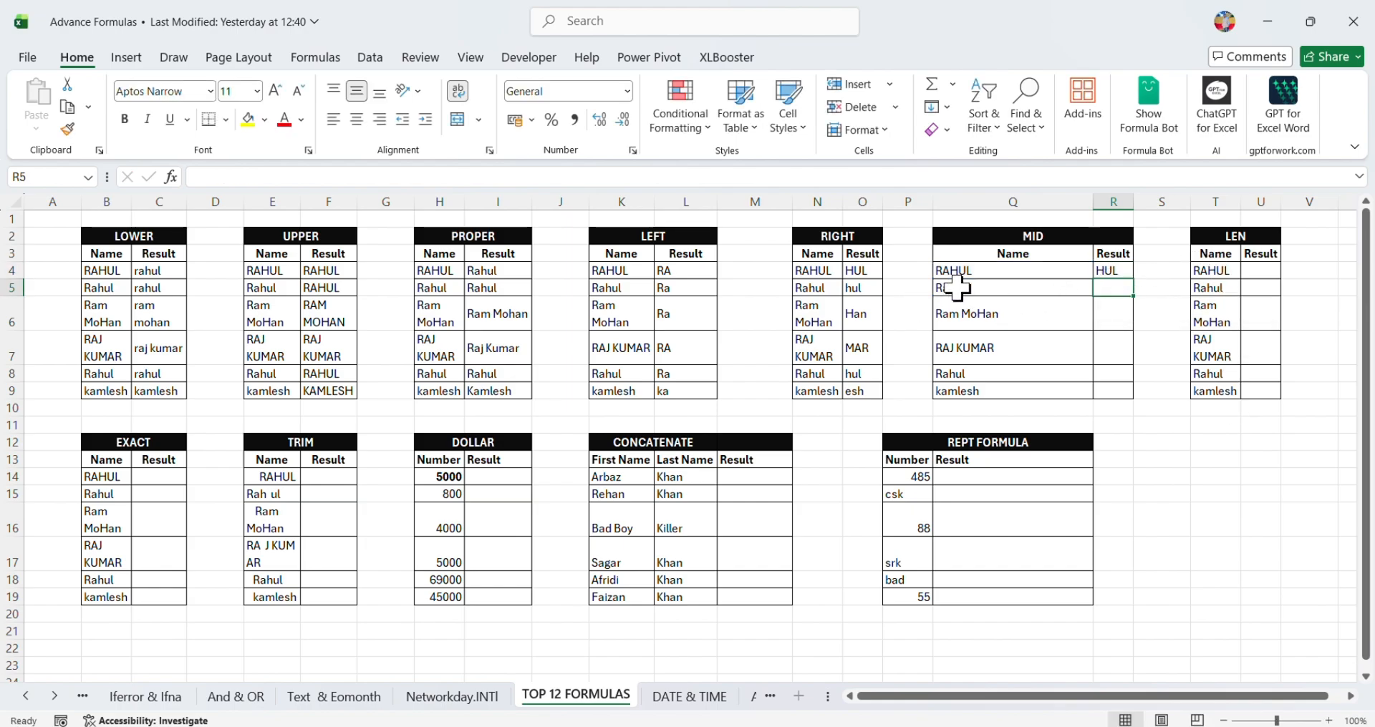
{"action": "left_click", "coordinate": [1112, 272]}
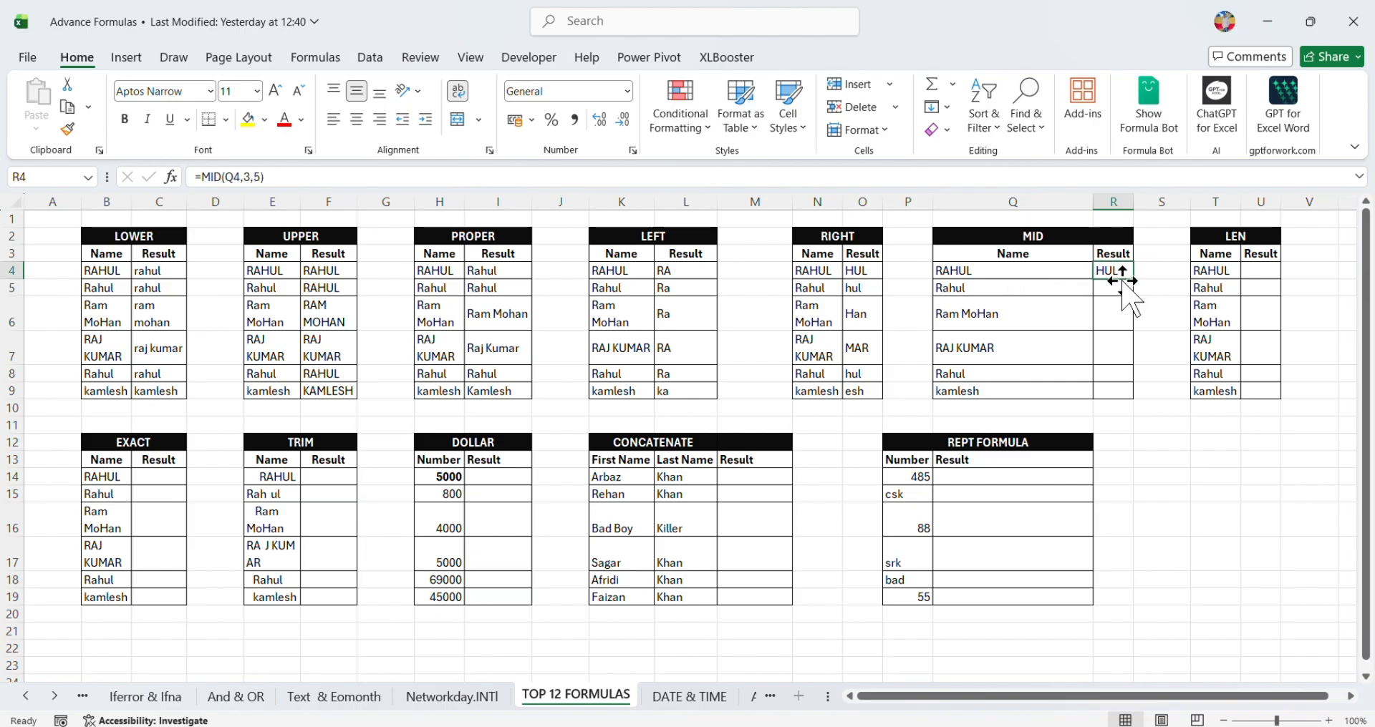
{"action": "left_click_drag", "start_coordinate": [1132, 280], "coordinate": [1135, 399]}
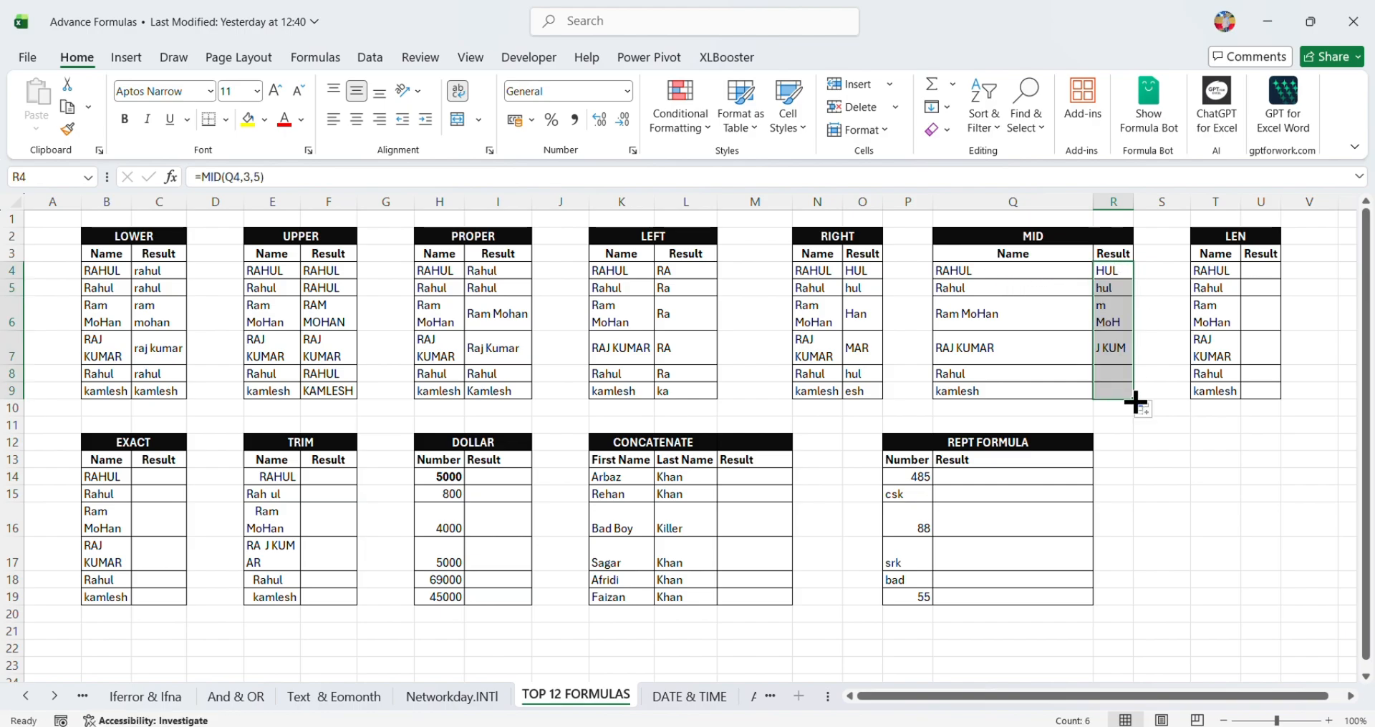
{"action": "left_click", "coordinate": [1156, 358]}
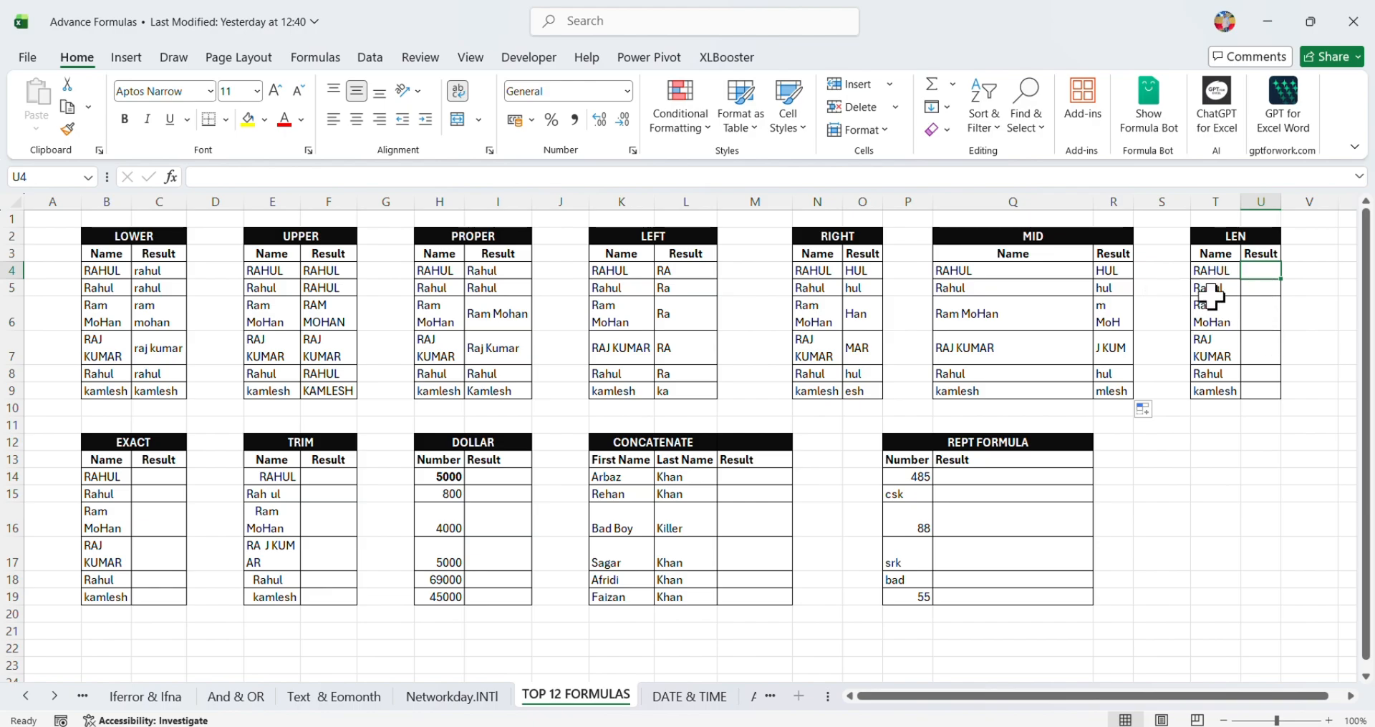
Count the characters of each LEN table name with =LEN(T4) in U4, filled down to U9
{"action": "type", "text": "="}
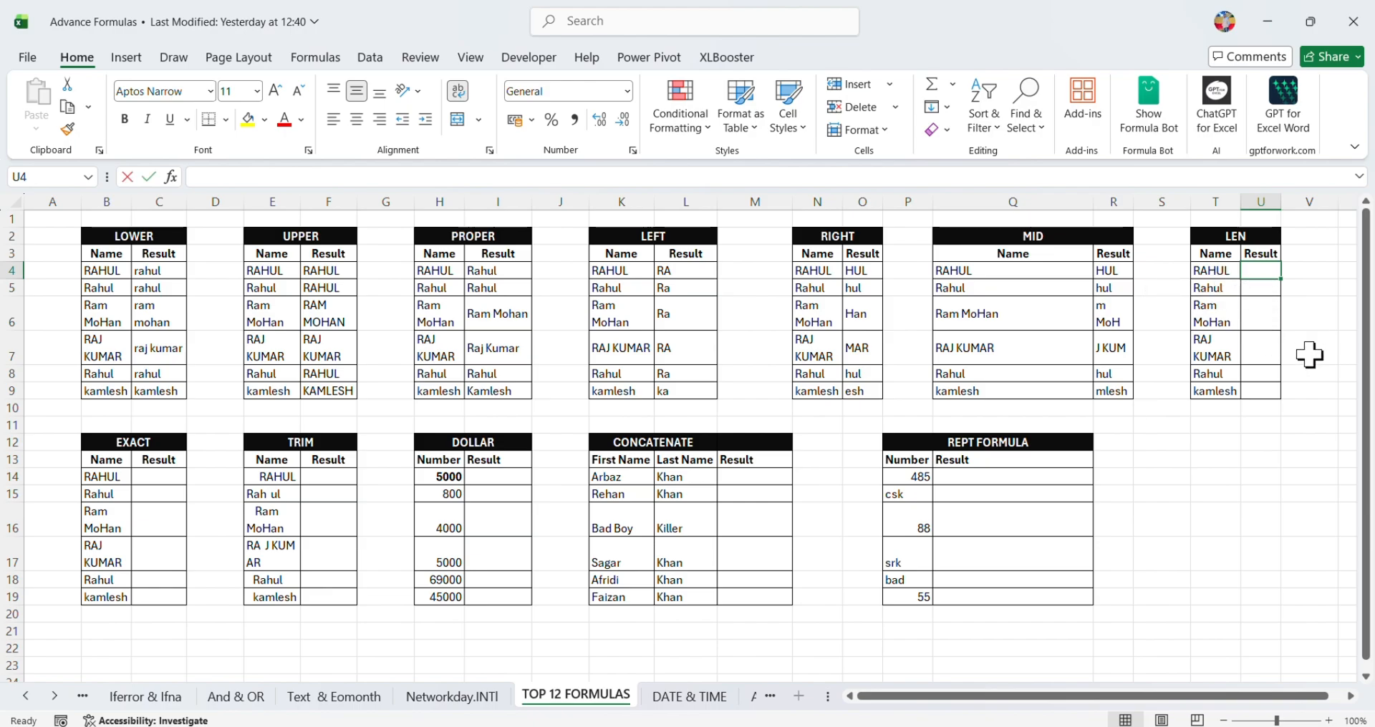
{"action": "type", "text": "l"}
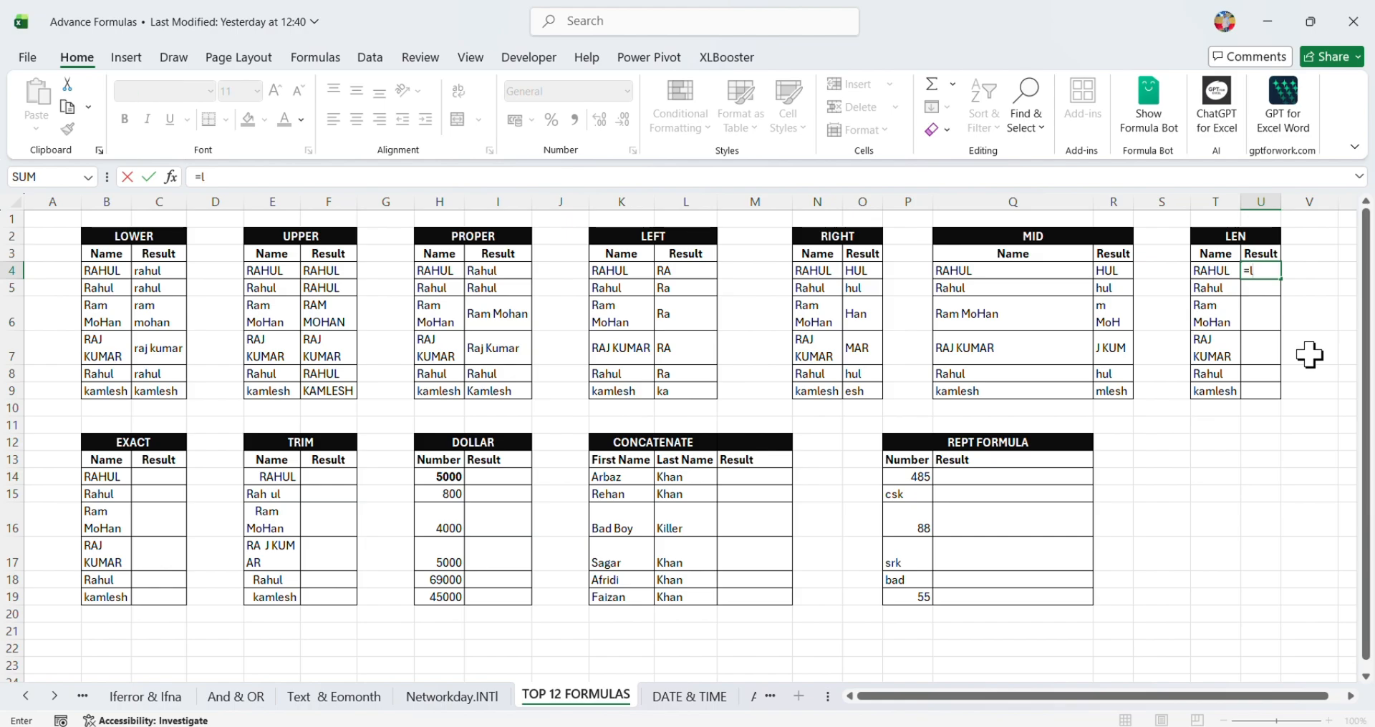
{"action": "type", "text": "en"}
{"action": "key", "text": "Tab"}
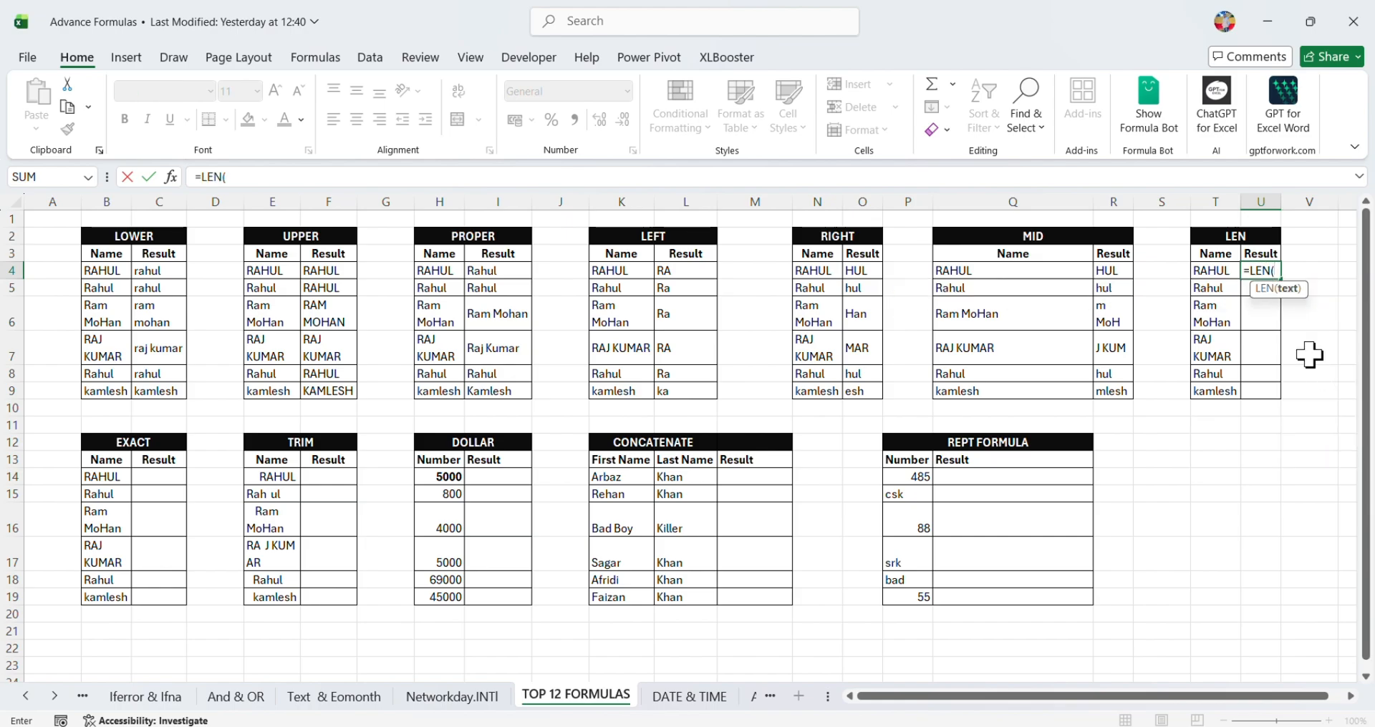
{"action": "left_click", "coordinate": [1213, 272]}
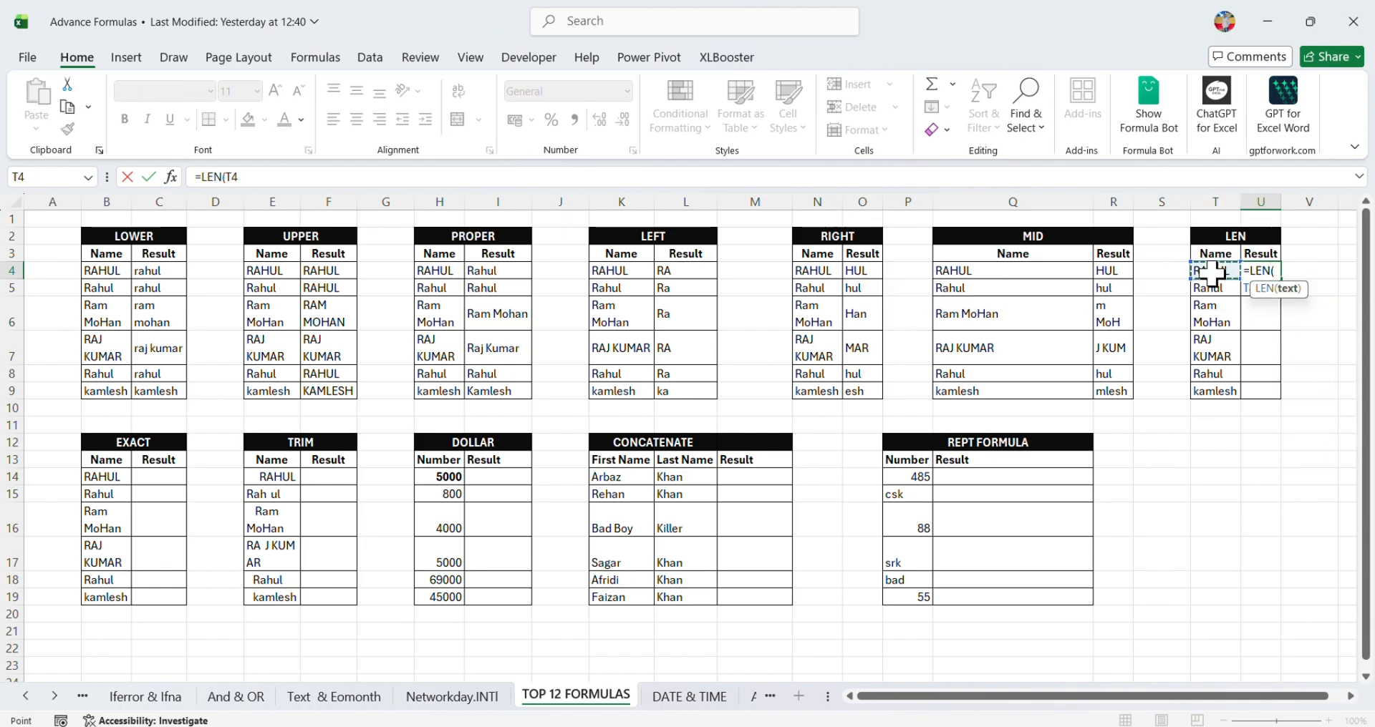
{"action": "key", "text": "Return"}
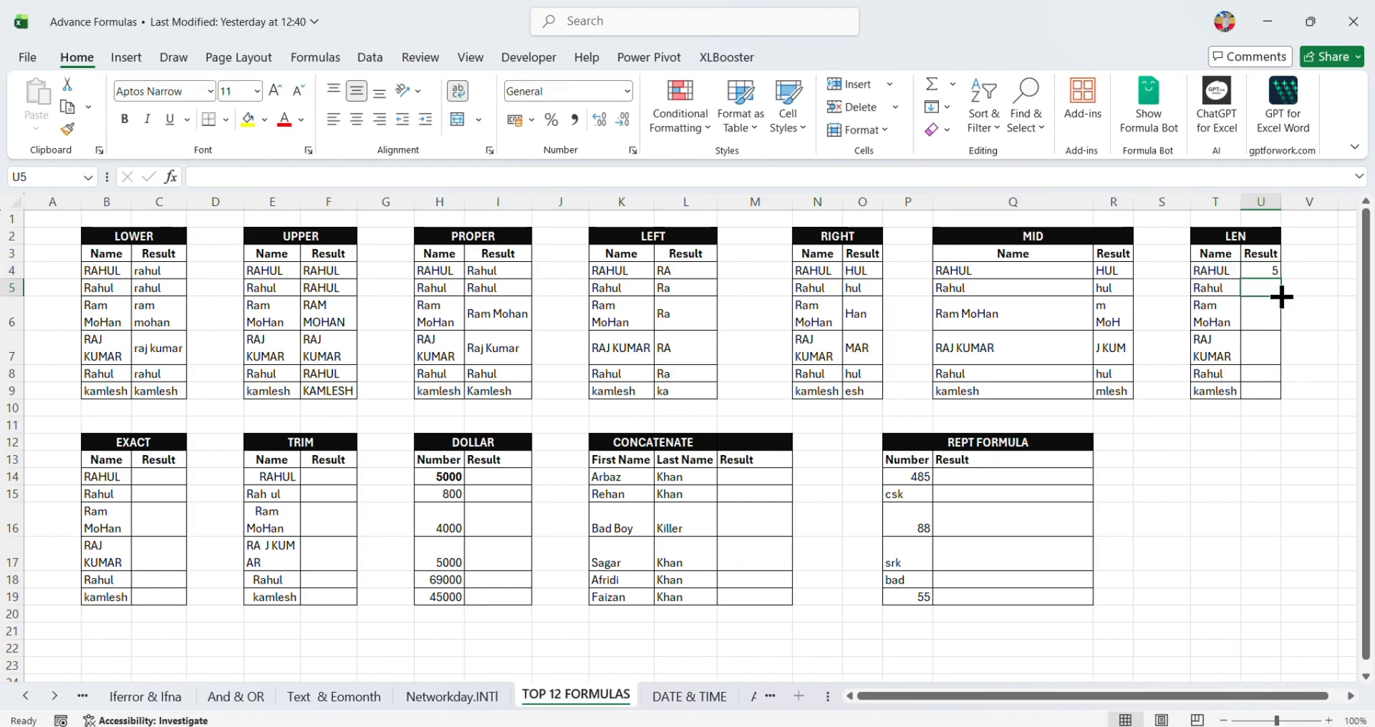
{"action": "left_click", "coordinate": [1261, 272]}
{"action": "left_click_drag", "start_coordinate": [1280, 279], "coordinate": [1292, 391]}
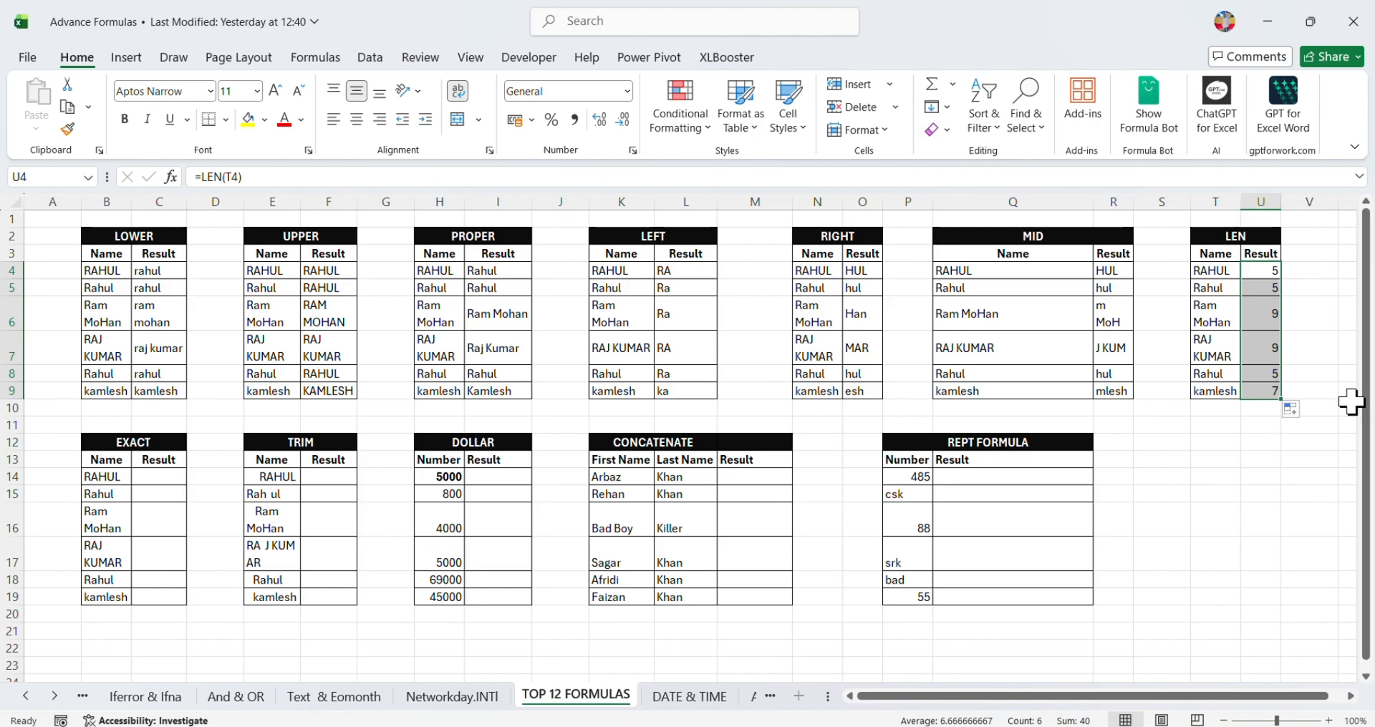
{"action": "left_click", "coordinate": [1303, 351]}
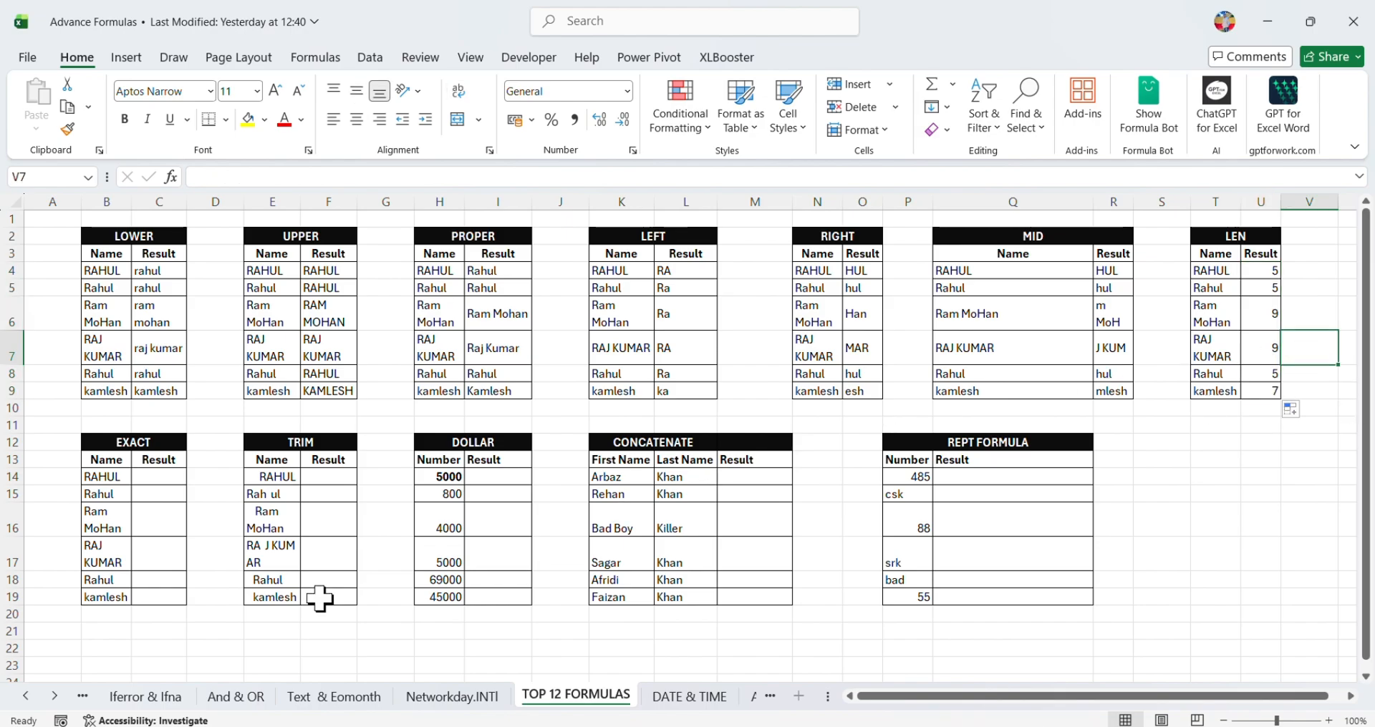
Enter =EXACT(B14,"TRUE") in C14 of the EXACT table's Result column
{"action": "left_click", "coordinate": [156, 477]}
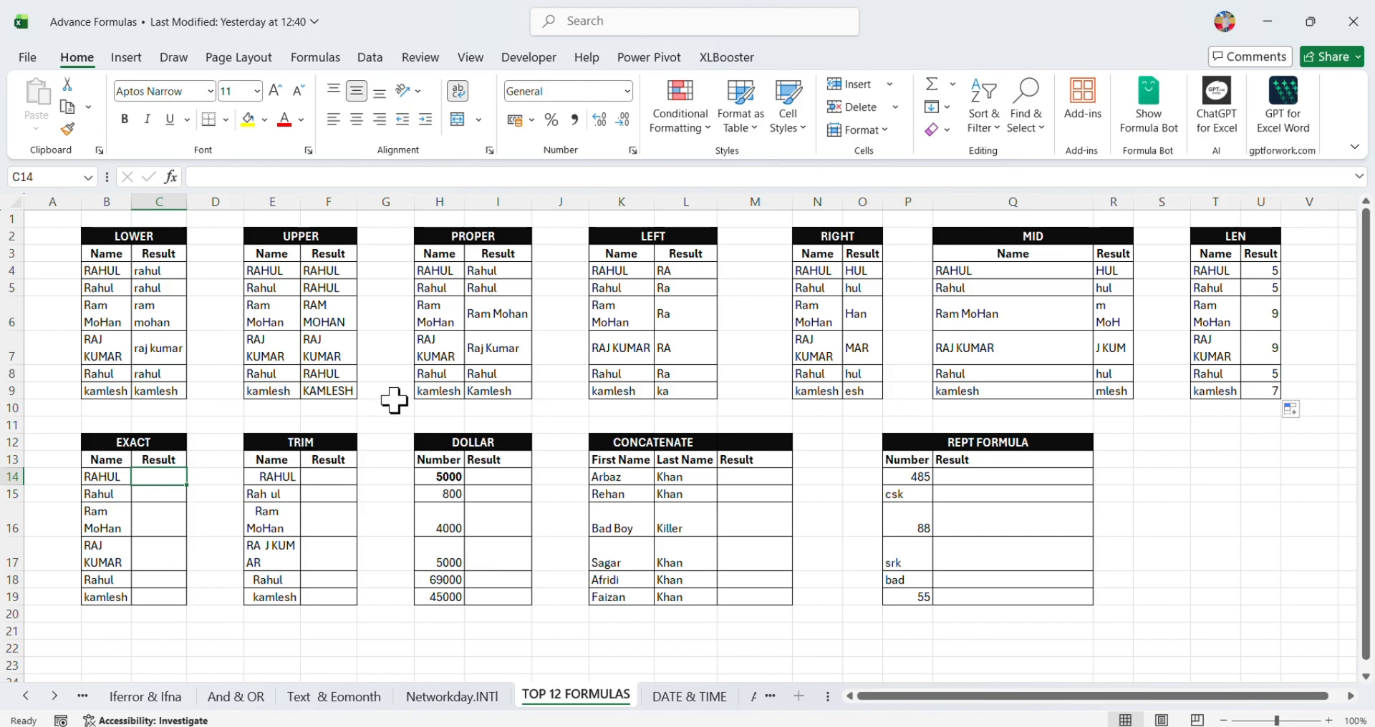
{"action": "type", "text": "="}
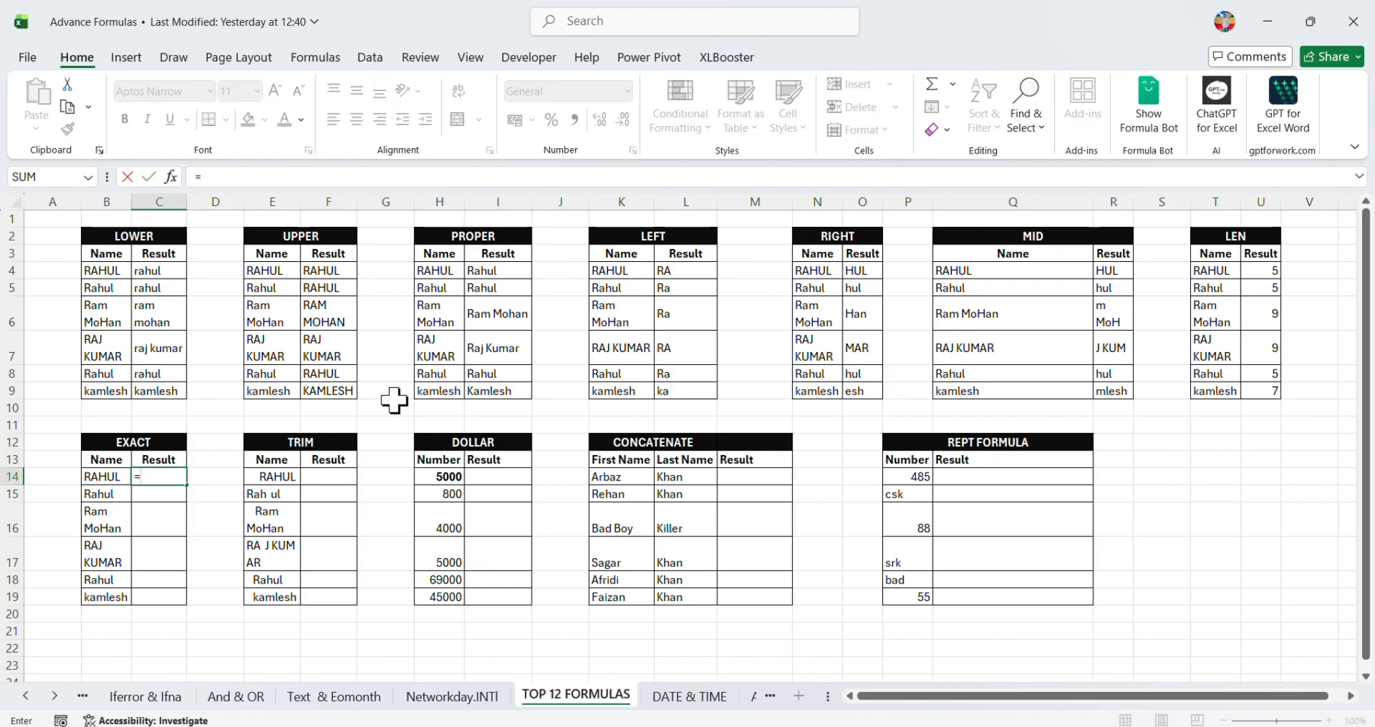
{"action": "type", "text": "ex"}
{"action": "key", "text": "Tab"}
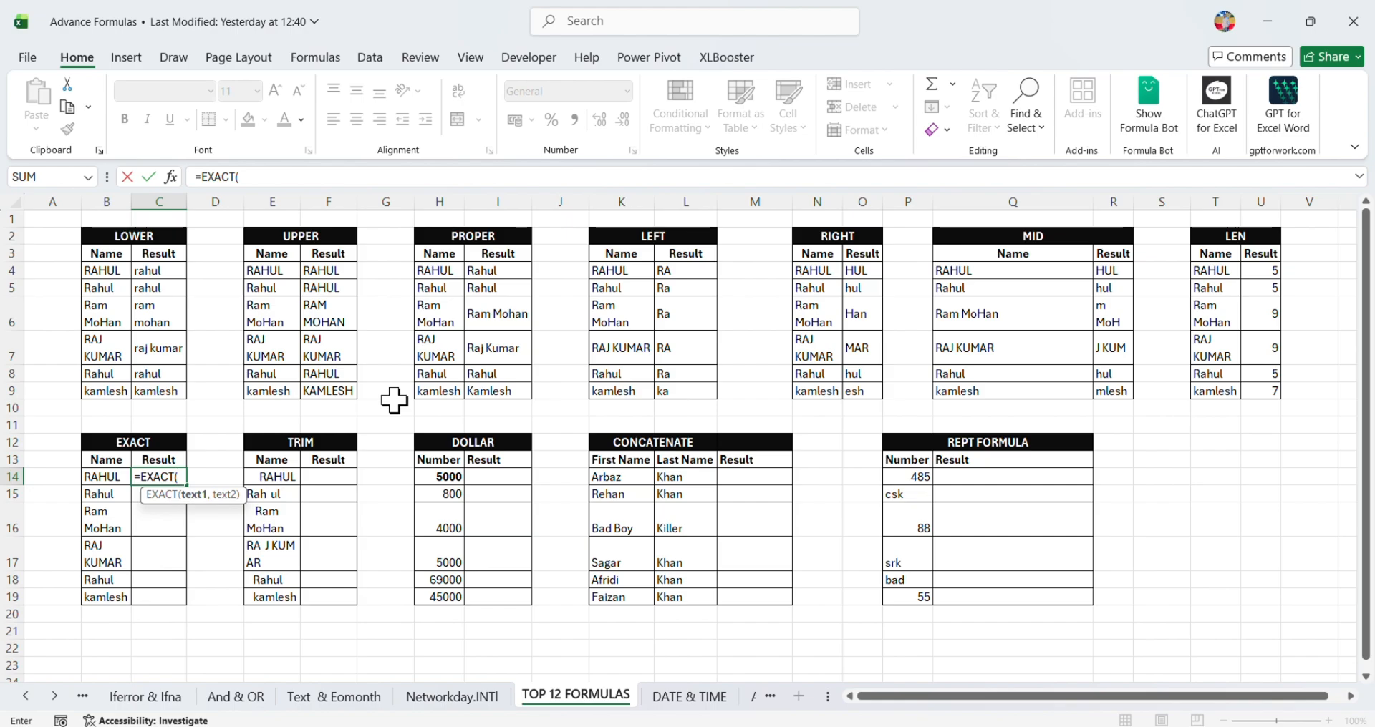
{"action": "left_click", "coordinate": [106, 477]}
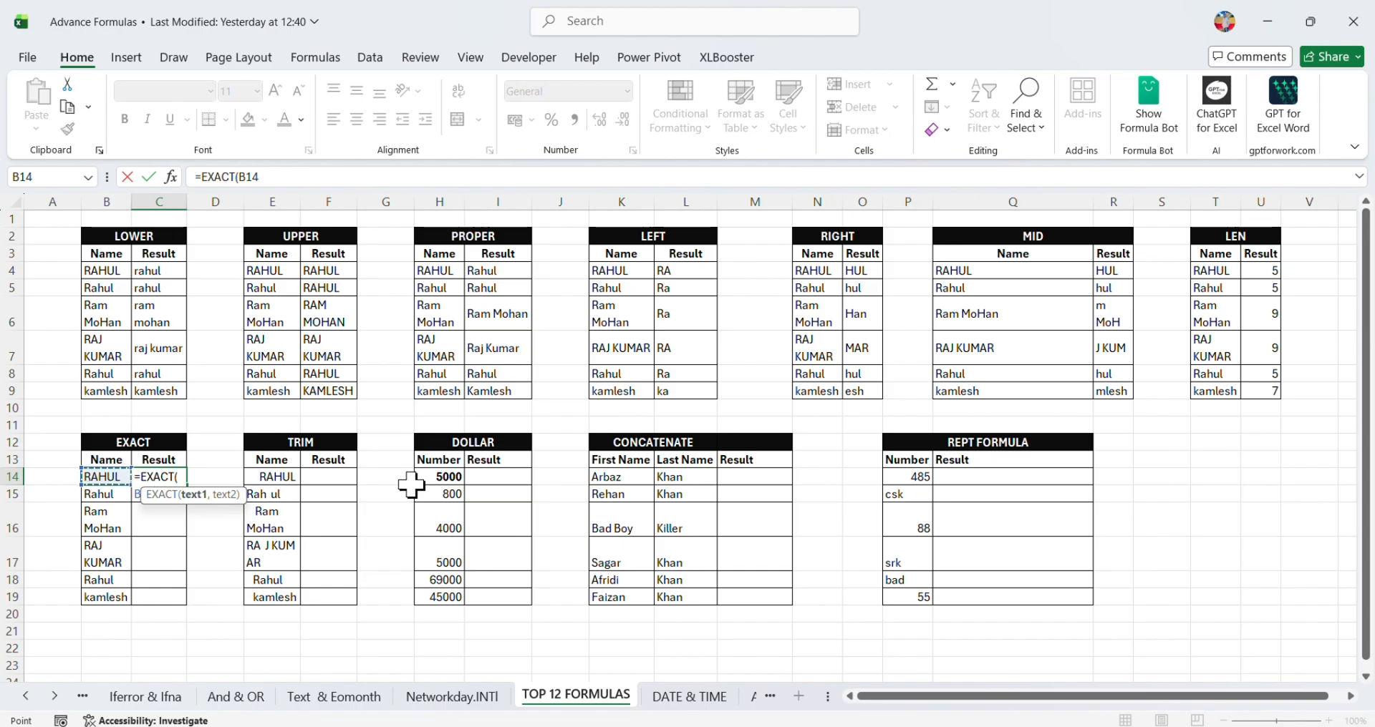
{"action": "type", "text": ","}
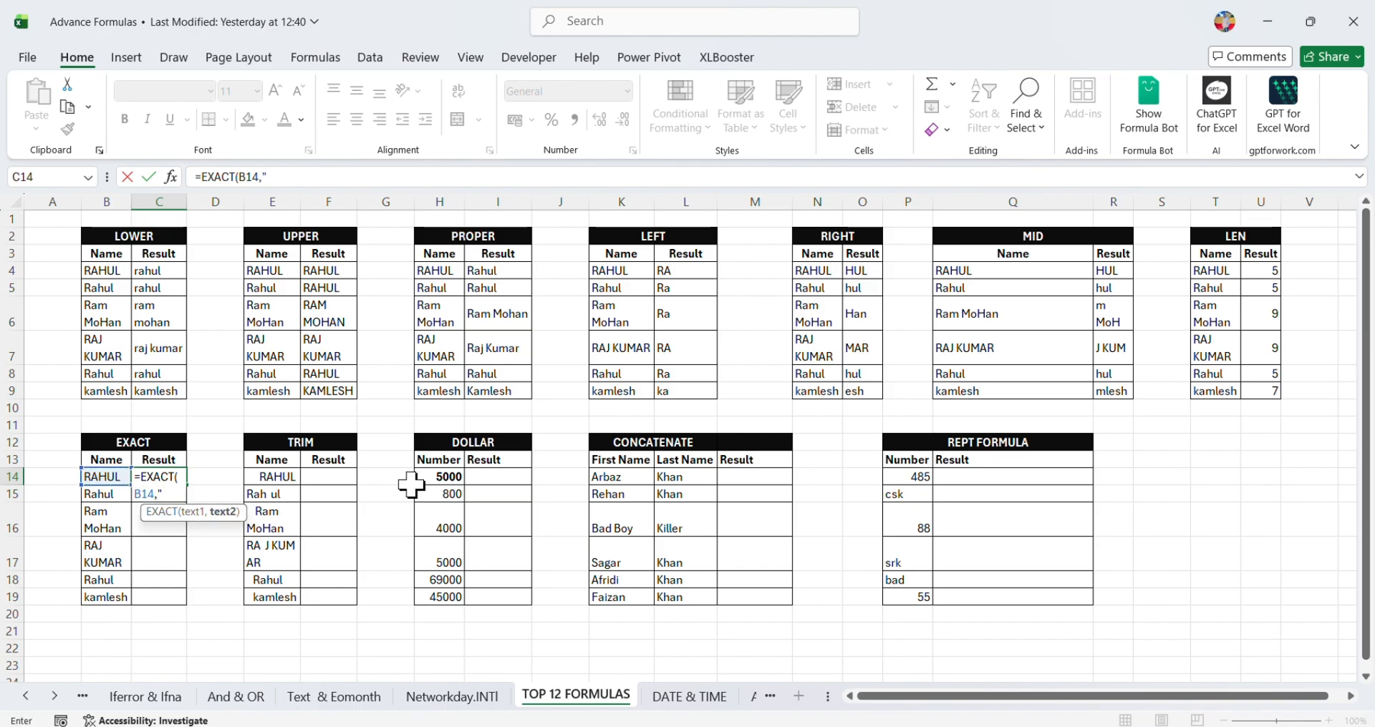
{"action": "type", "text": "\"TURE"}
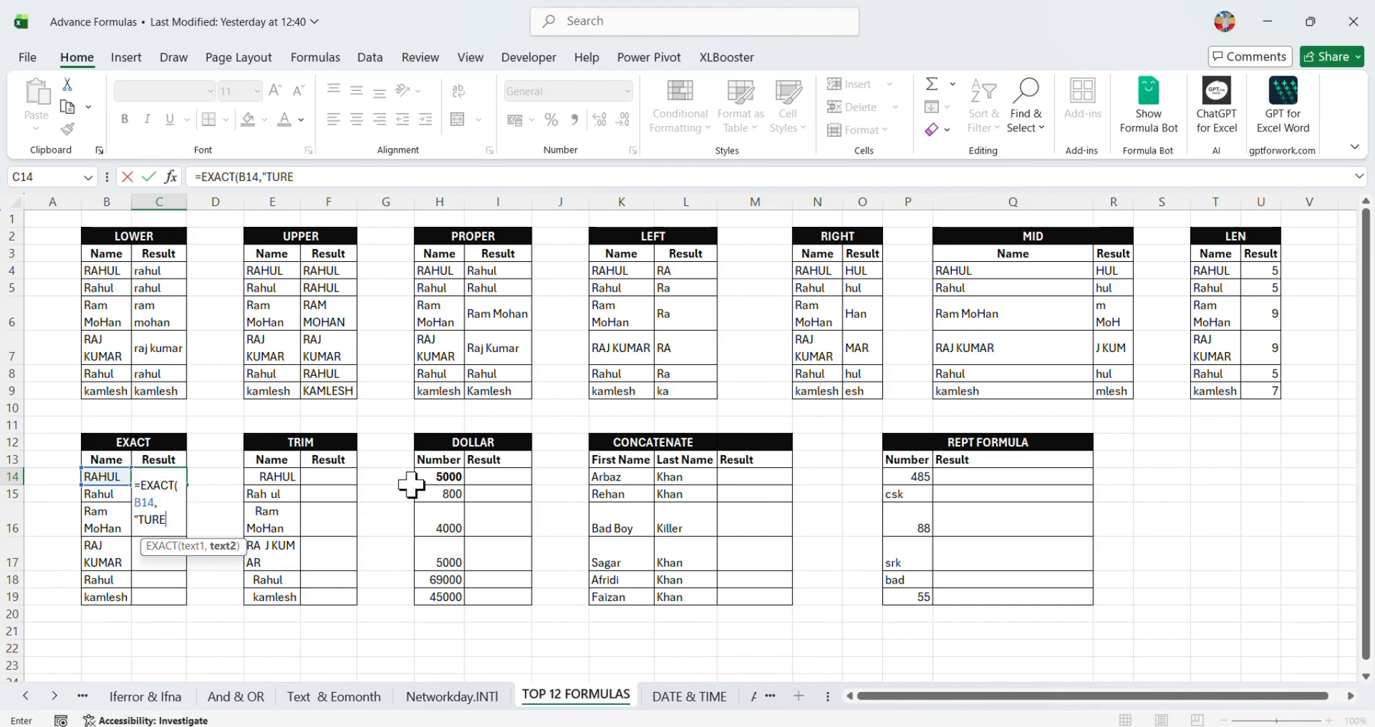
{"action": "key", "text": "BackSpace"}
{"action": "key", "text": "BackSpace"}
{"action": "key", "text": "BackSpace"}
{"action": "type", "text": "RUE\""}
{"action": "key", "text": "Return"}
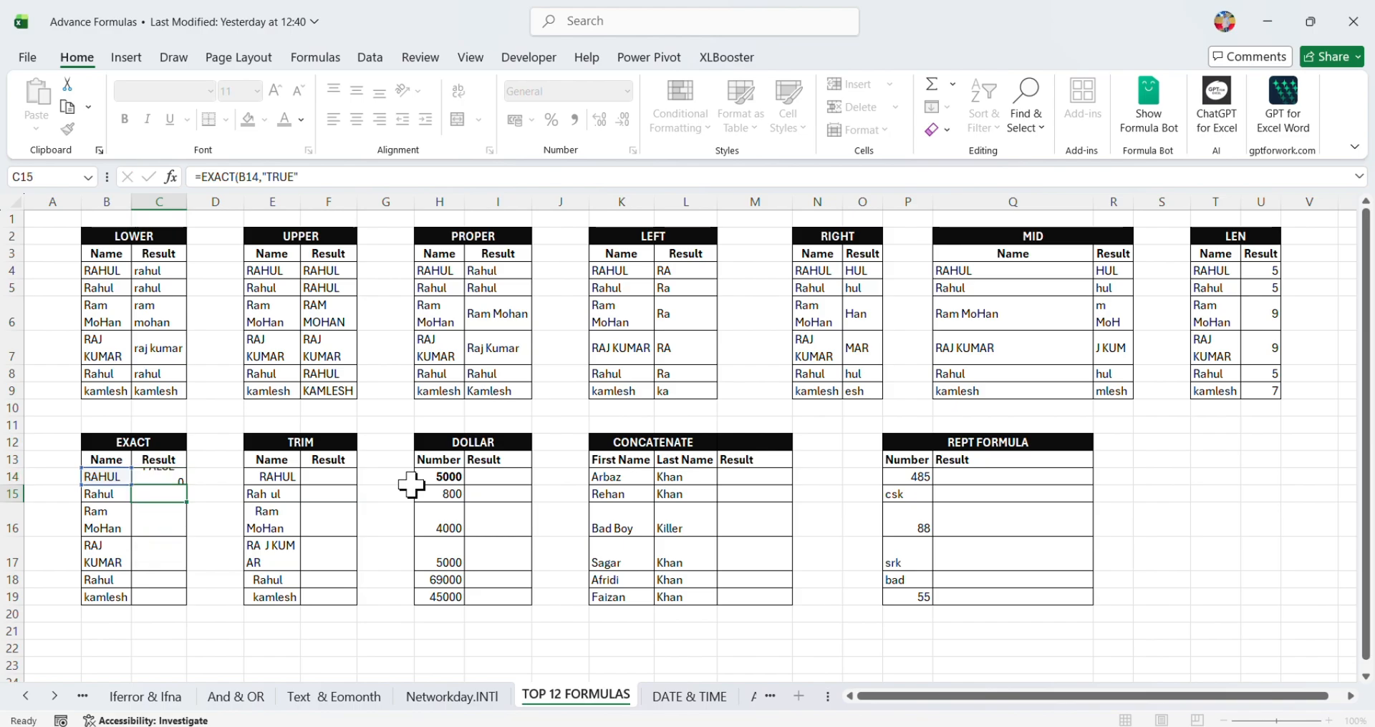
Fill the EXACT formula from C14 down to C19
{"action": "left_click", "coordinate": [150, 478]}
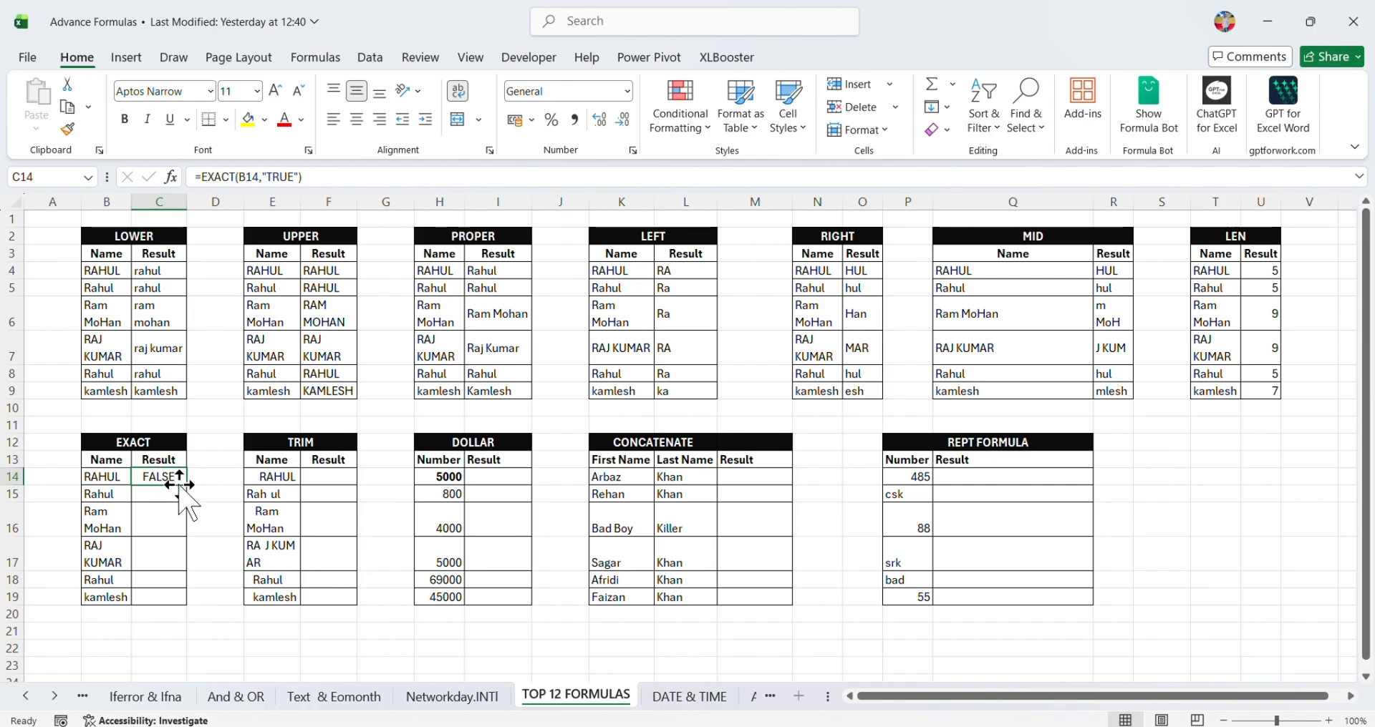
{"action": "left_click_drag", "start_coordinate": [193, 490], "coordinate": [191, 607]}
{"action": "left_click", "coordinate": [203, 567]}
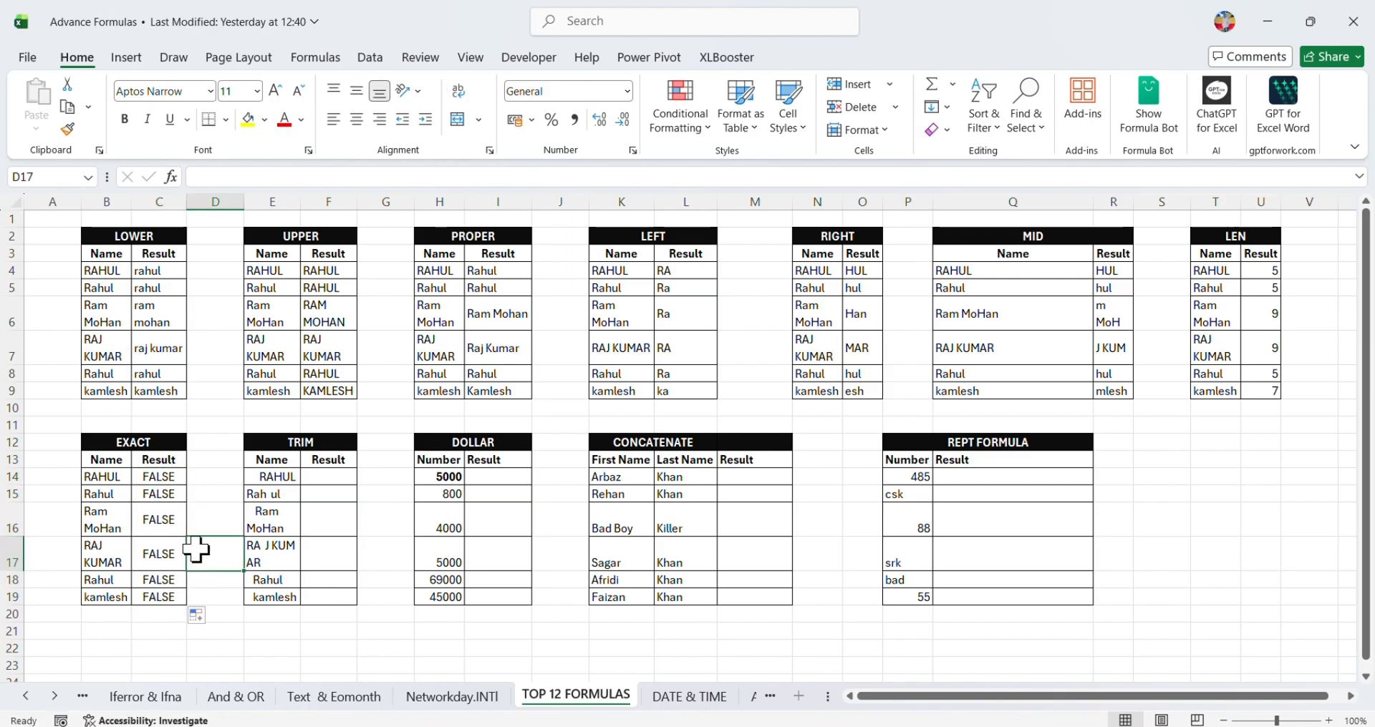
Remove the extra spaces from the TRIM table names with =TRIM(E14) in F14, filled down to F19
{"action": "left_click", "coordinate": [338, 478]}
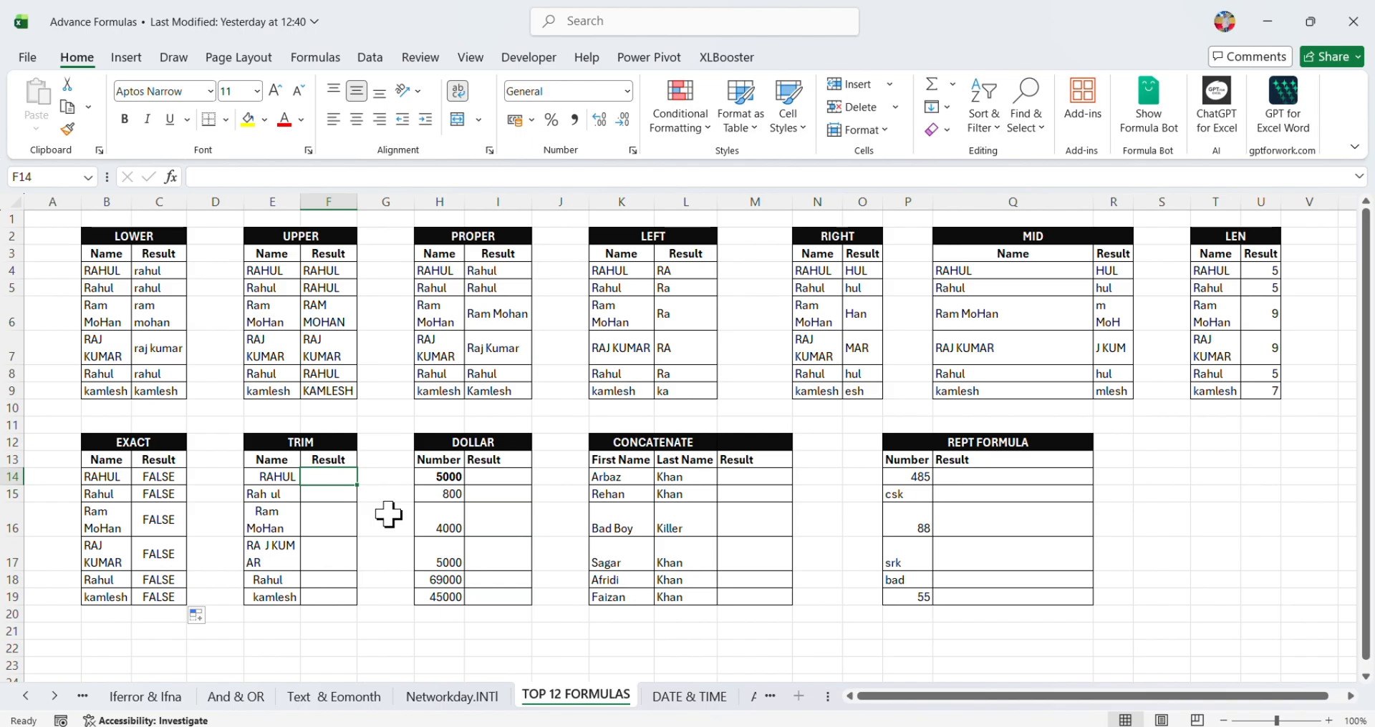
{"action": "type", "text": "="}
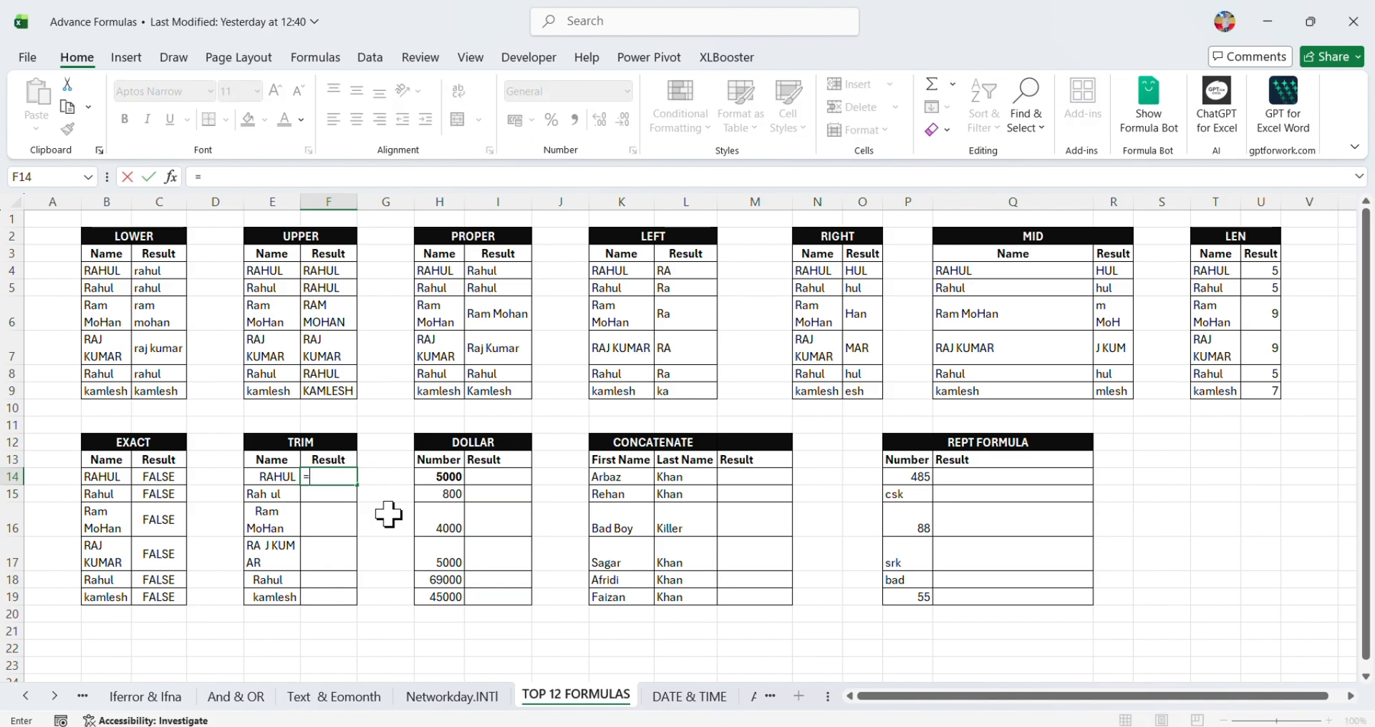
{"action": "type", "text": "trim"}
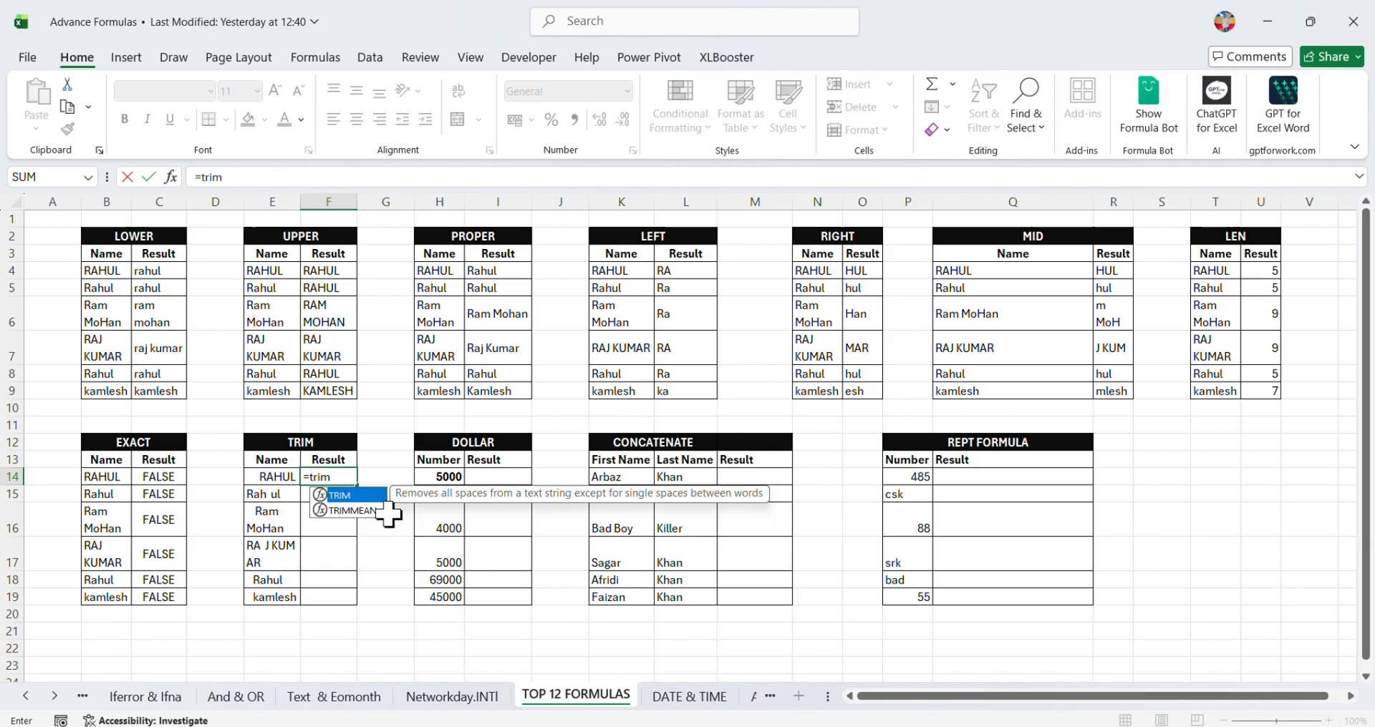
{"action": "key", "text": "Tab"}
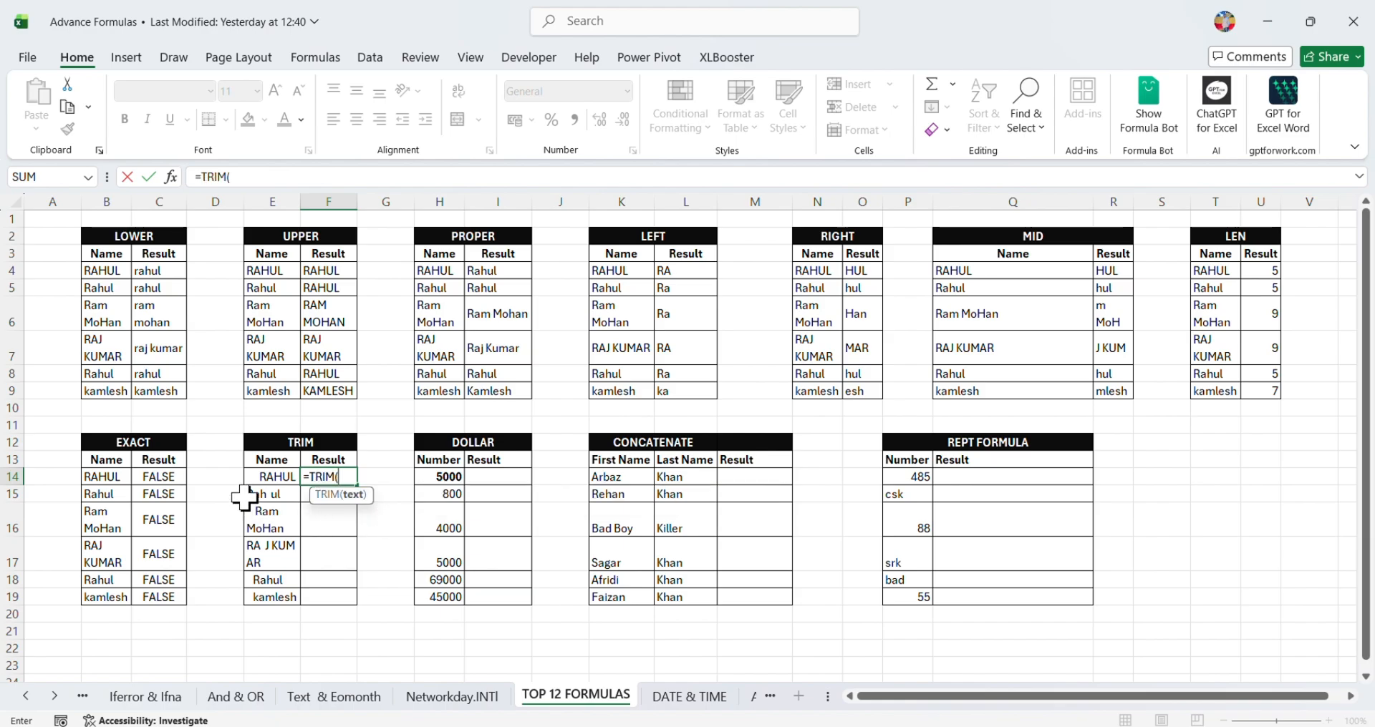
{"action": "left_click", "coordinate": [271, 476]}
{"action": "key", "text": "Return"}
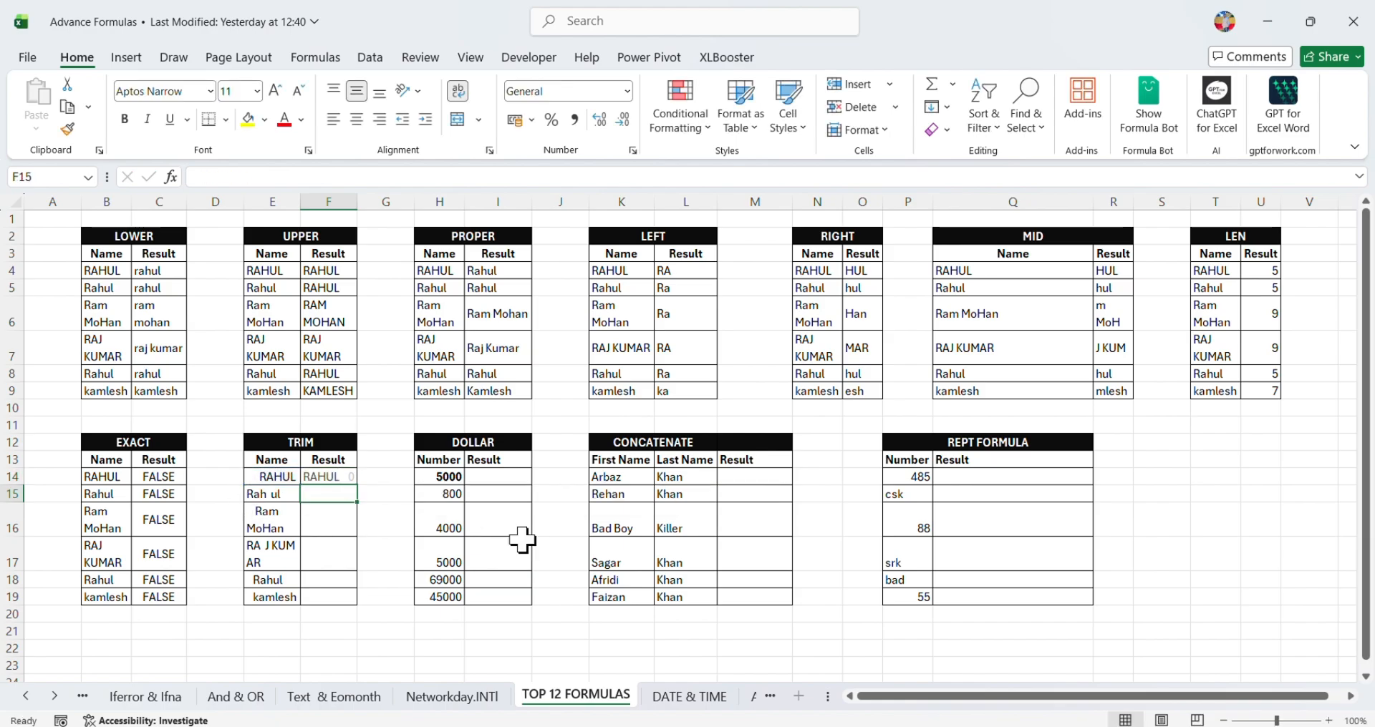
{"action": "left_click", "coordinate": [343, 476]}
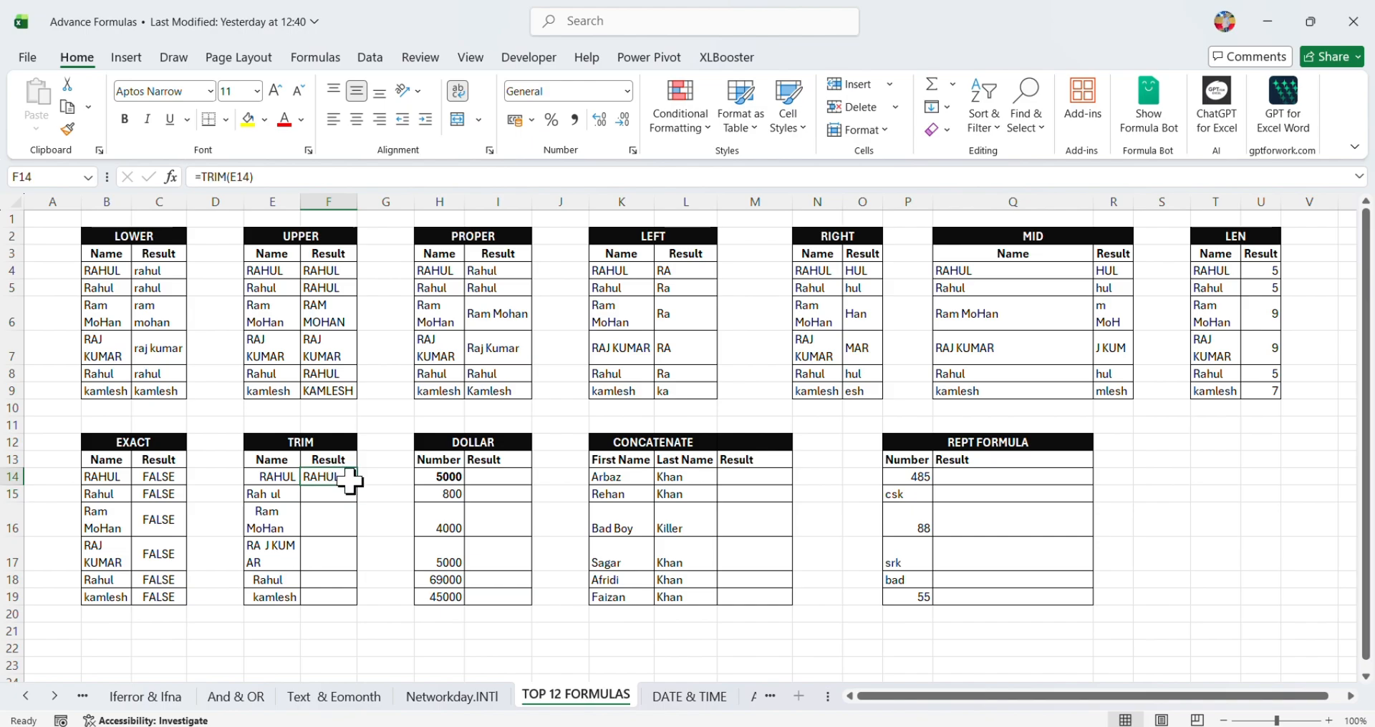
{"action": "left_click_drag", "start_coordinate": [357, 486], "coordinate": [373, 609]}
{"action": "left_click", "coordinate": [394, 560]}
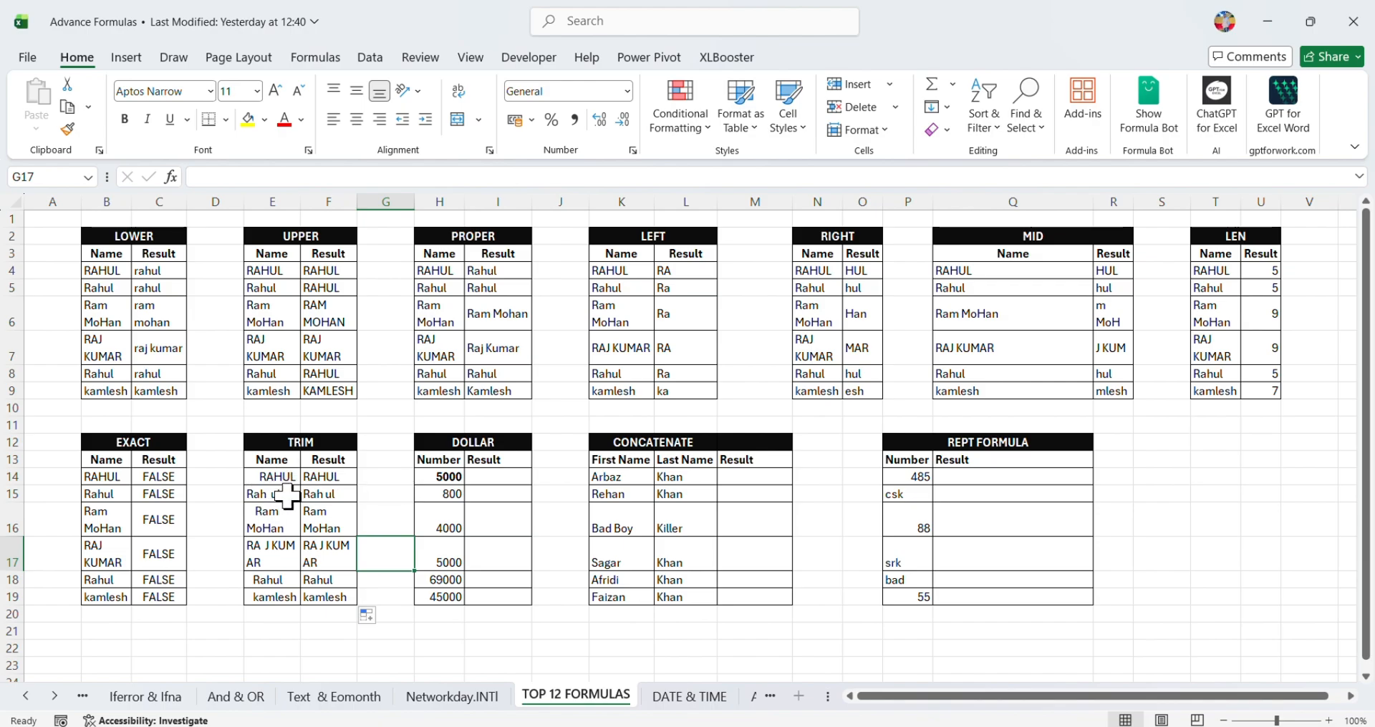
Convert the first DOLLAR table number to currency text with two decimals by entering =DOLLAR(H14,2) in I14
{"action": "left_click", "coordinate": [489, 478]}
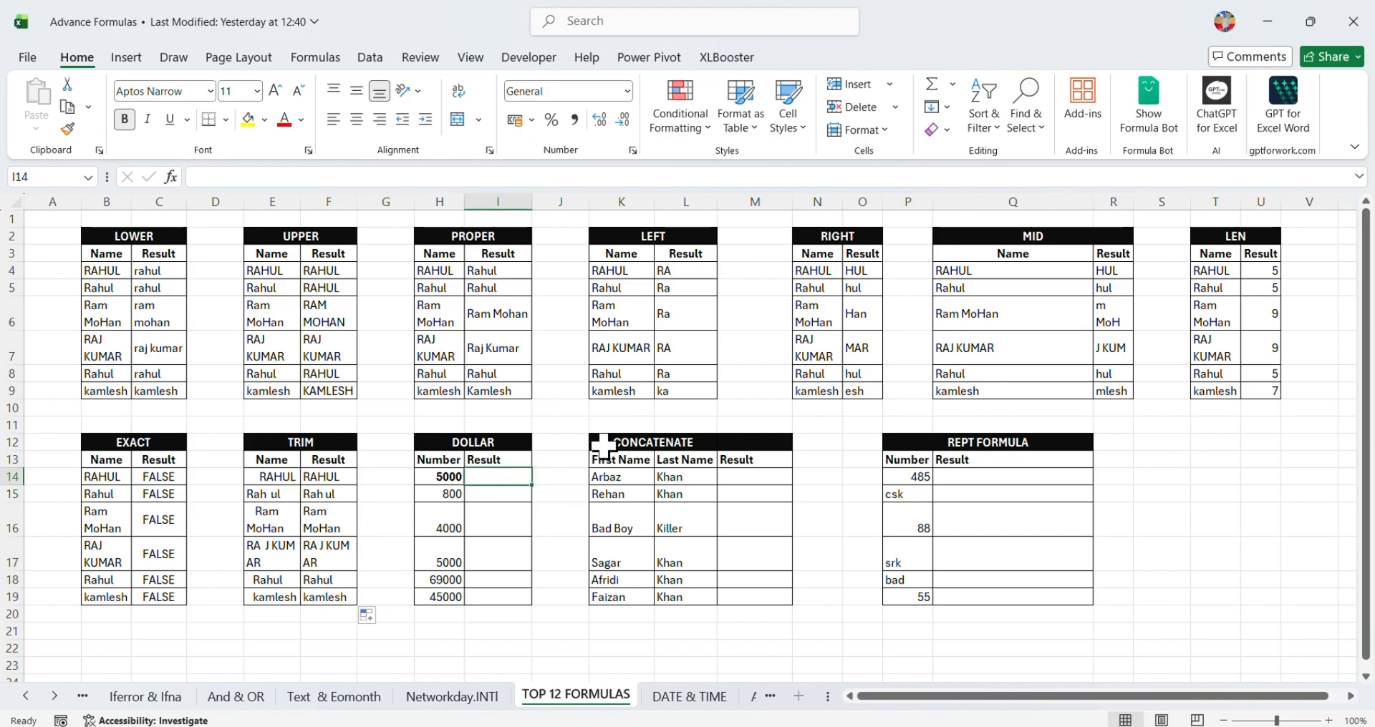
{"action": "type", "text": "=d"}
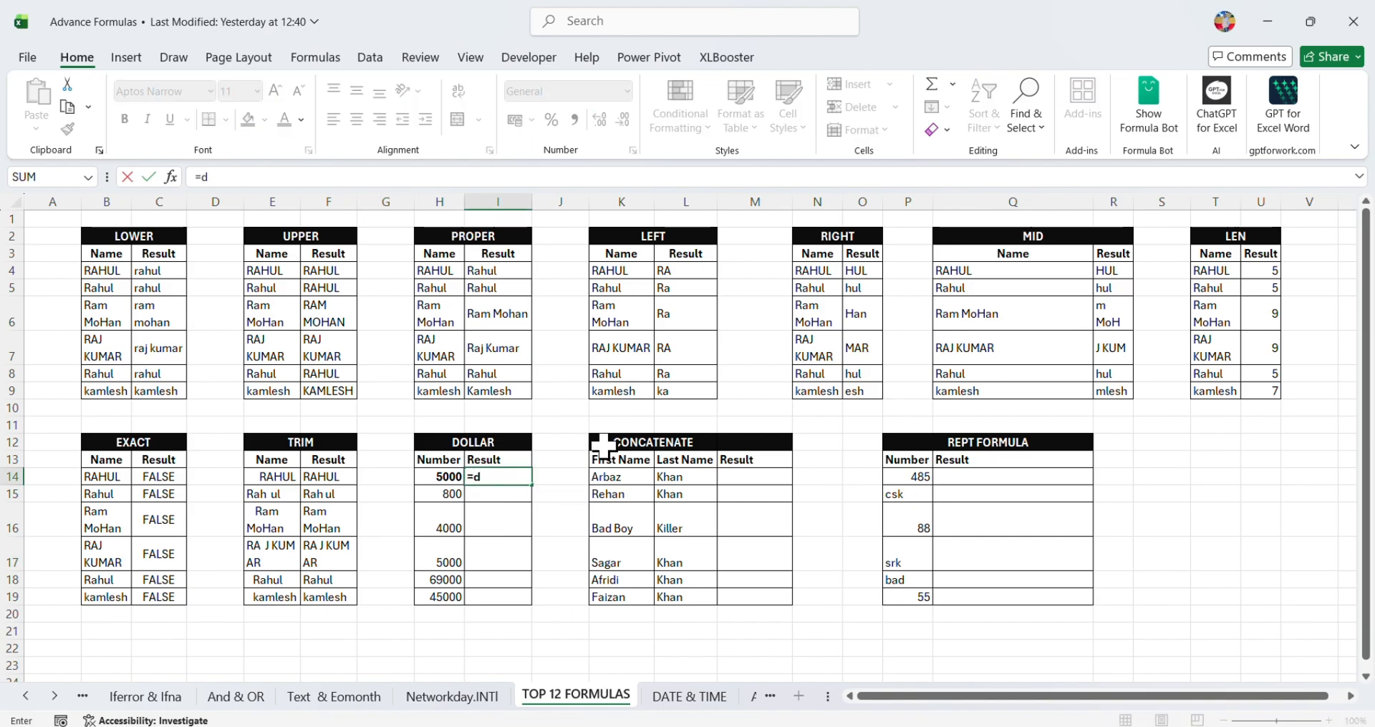
{"action": "type", "text": "oll"}
{"action": "key", "text": "Tab"}
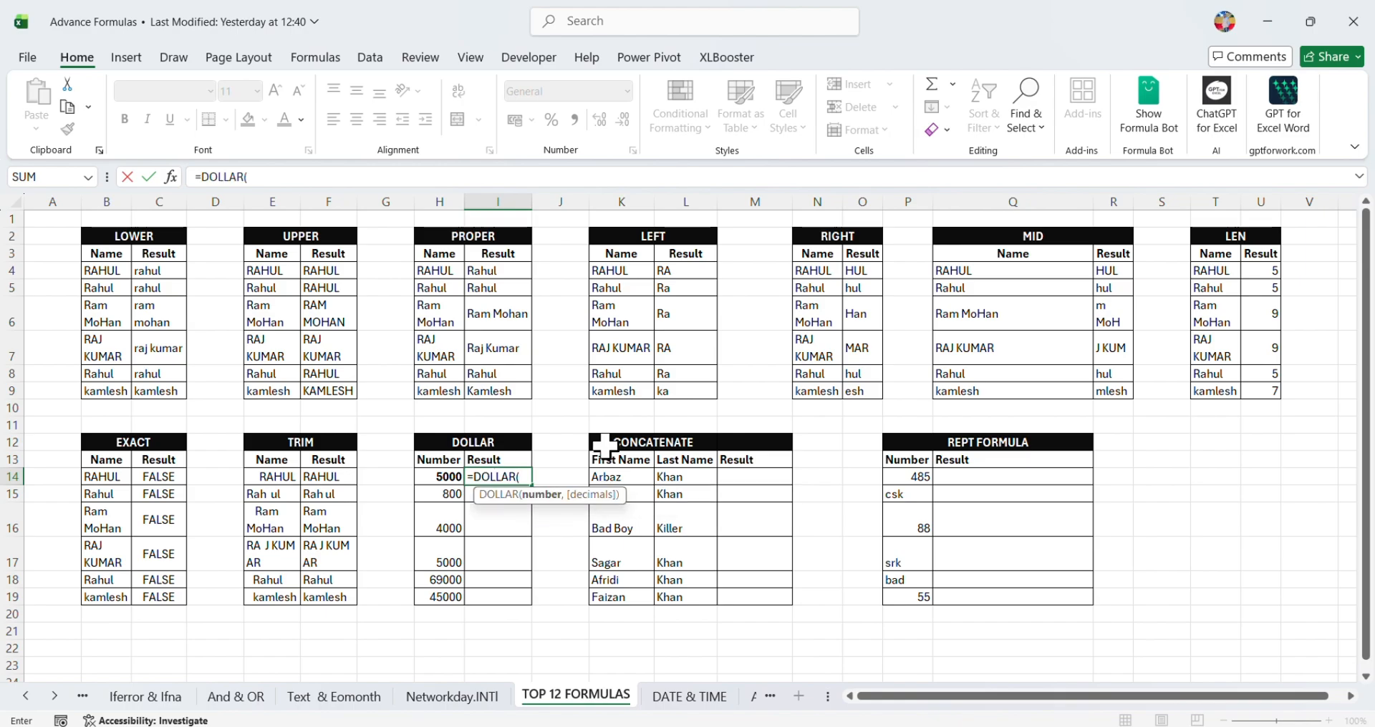
{"action": "left_click", "coordinate": [434, 478]}
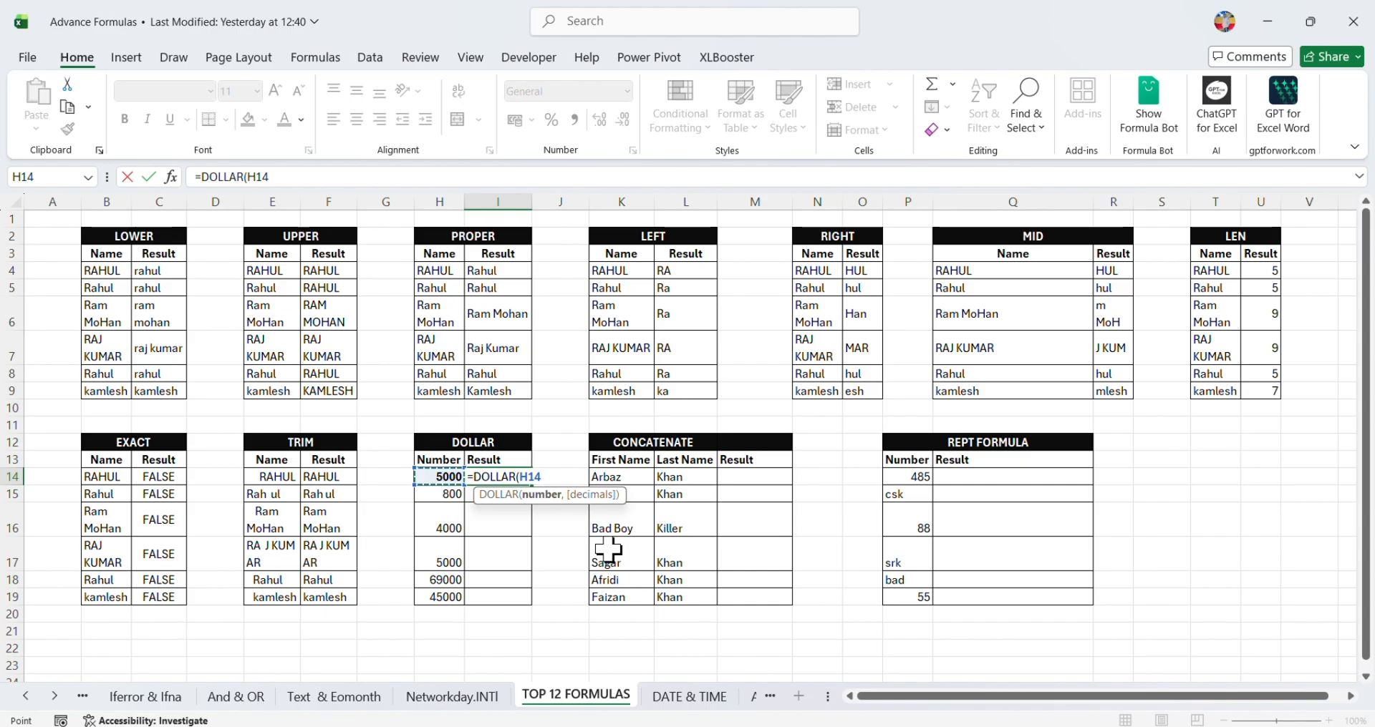
{"action": "type", "text": ","}
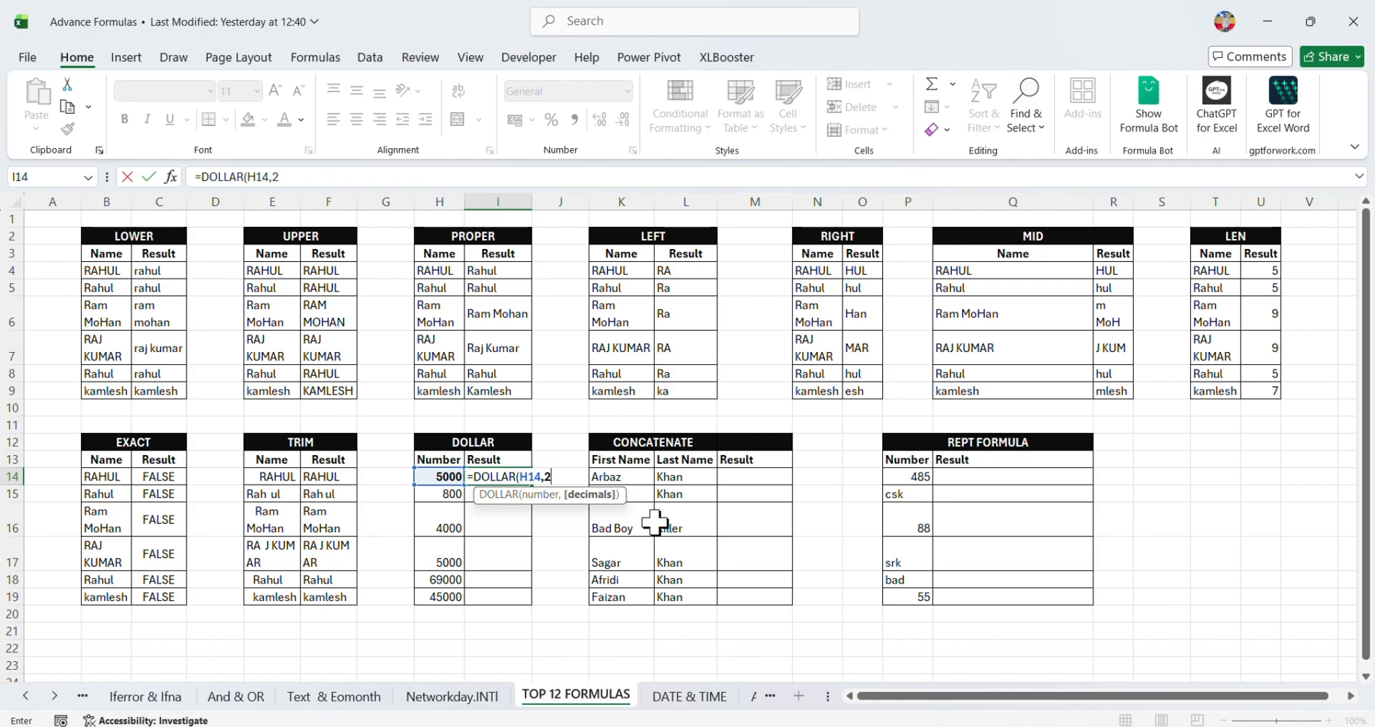
{"action": "type", "text": "2"}
{"action": "key", "text": "Return"}
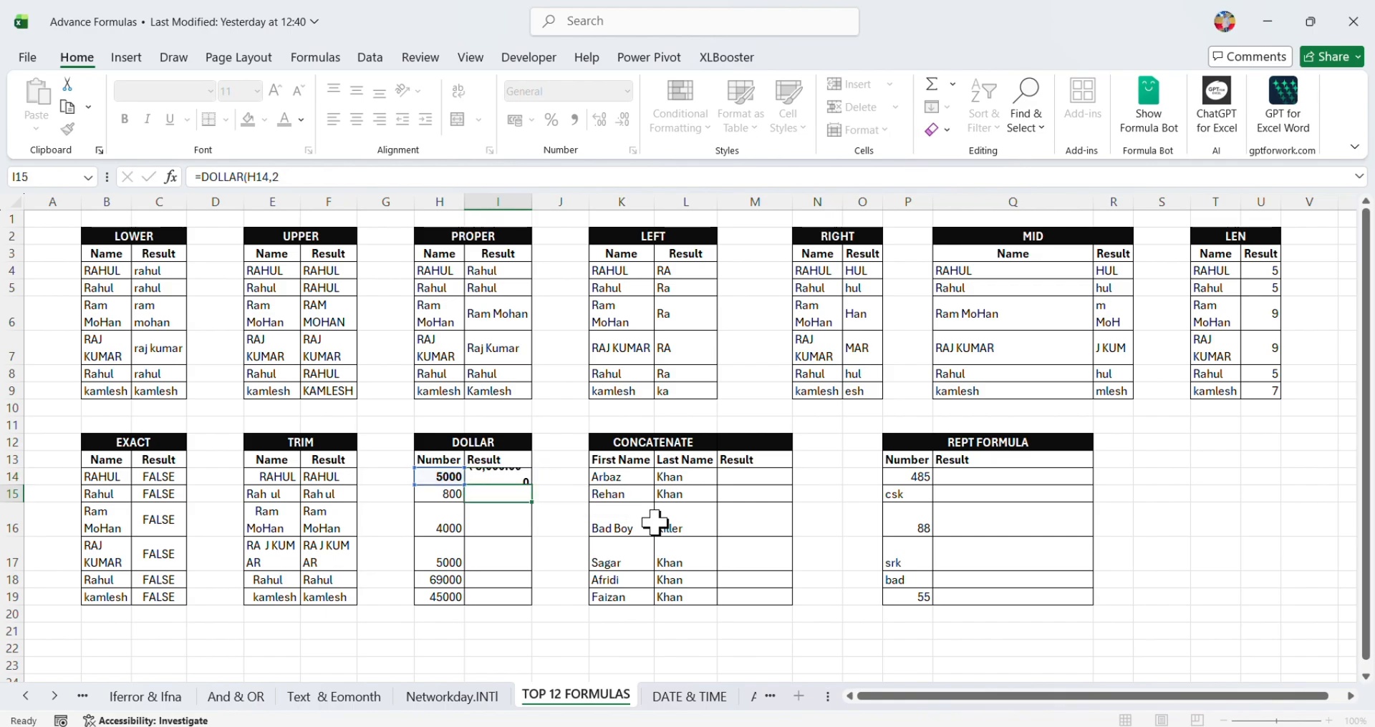
Fill the DOLLAR formula from I14 down to I19
{"action": "left_click", "coordinate": [511, 478]}
{"action": "left_click_drag", "start_coordinate": [532, 485], "coordinate": [537, 597]}
{"action": "left_click", "coordinate": [549, 563]}
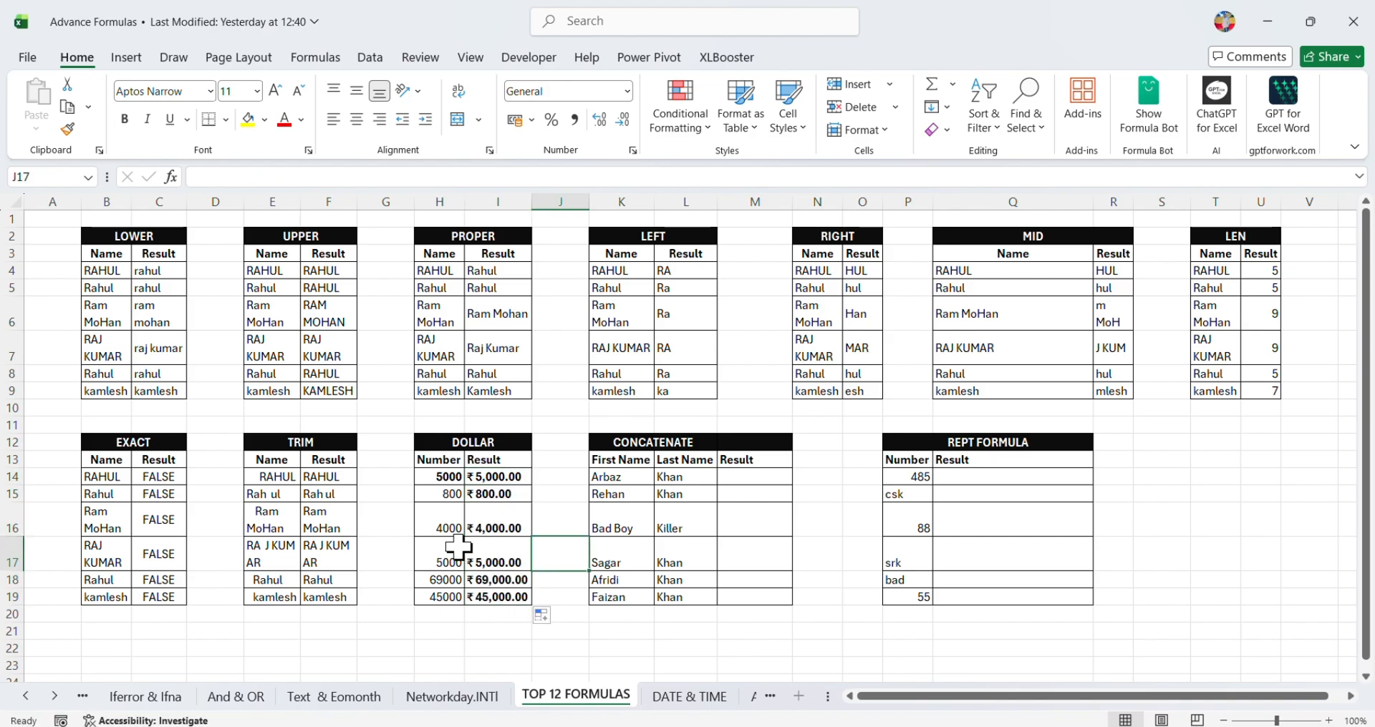
{"action": "left_click", "coordinate": [484, 521]}
{"action": "left_click", "coordinate": [568, 524]}
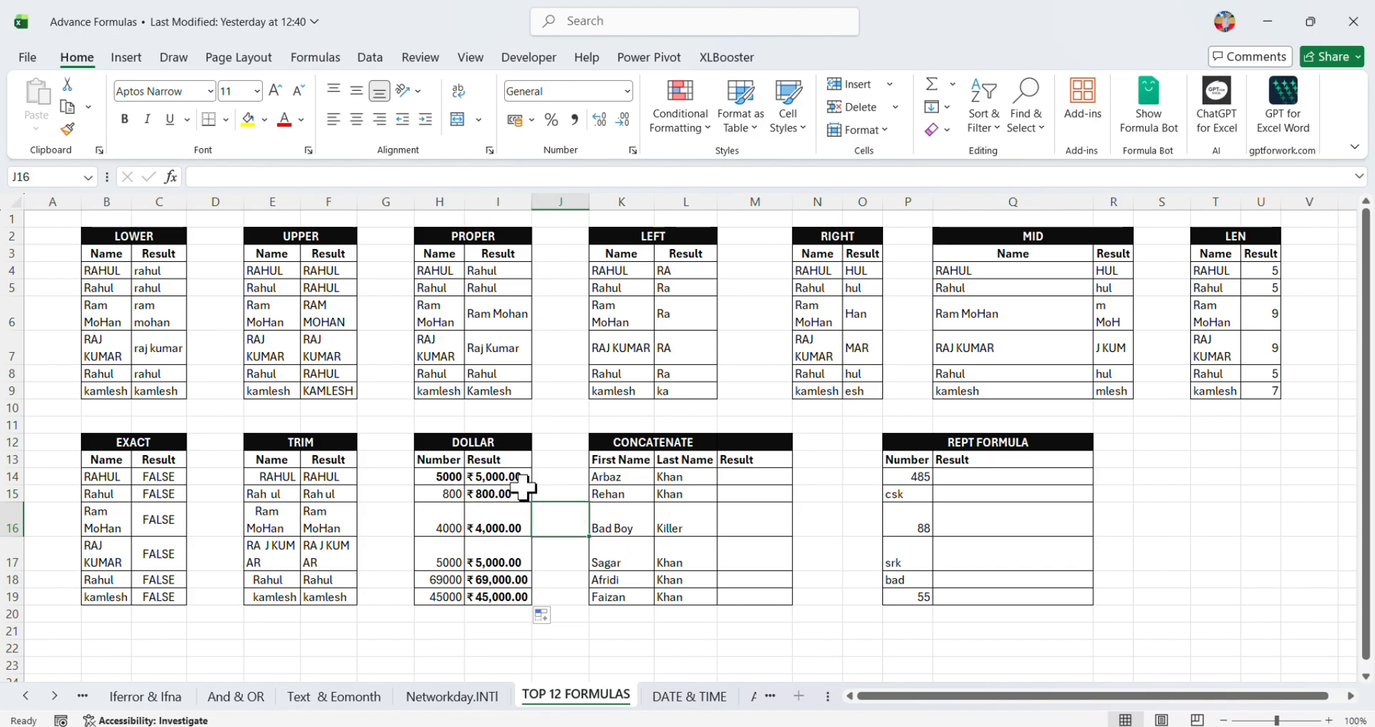
{"action": "left_click", "coordinate": [532, 122]}
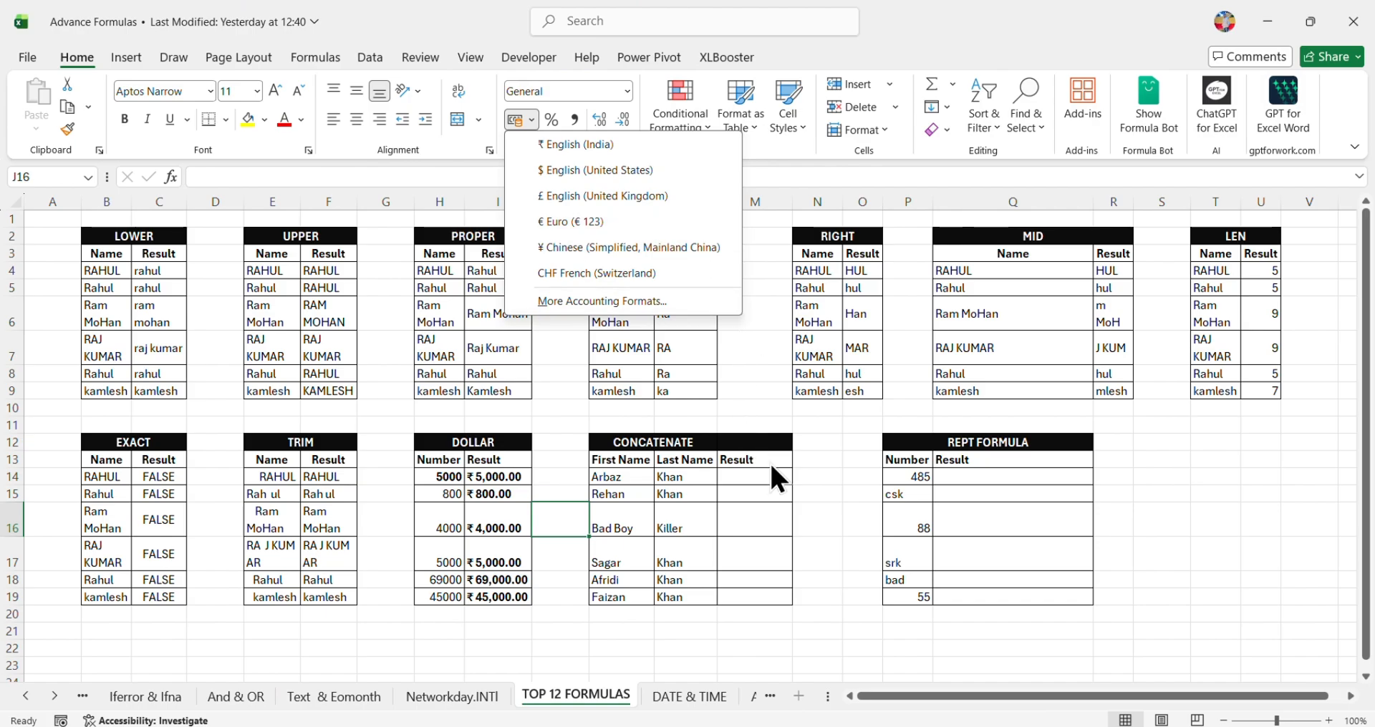
{"action": "key", "text": "Escape"}
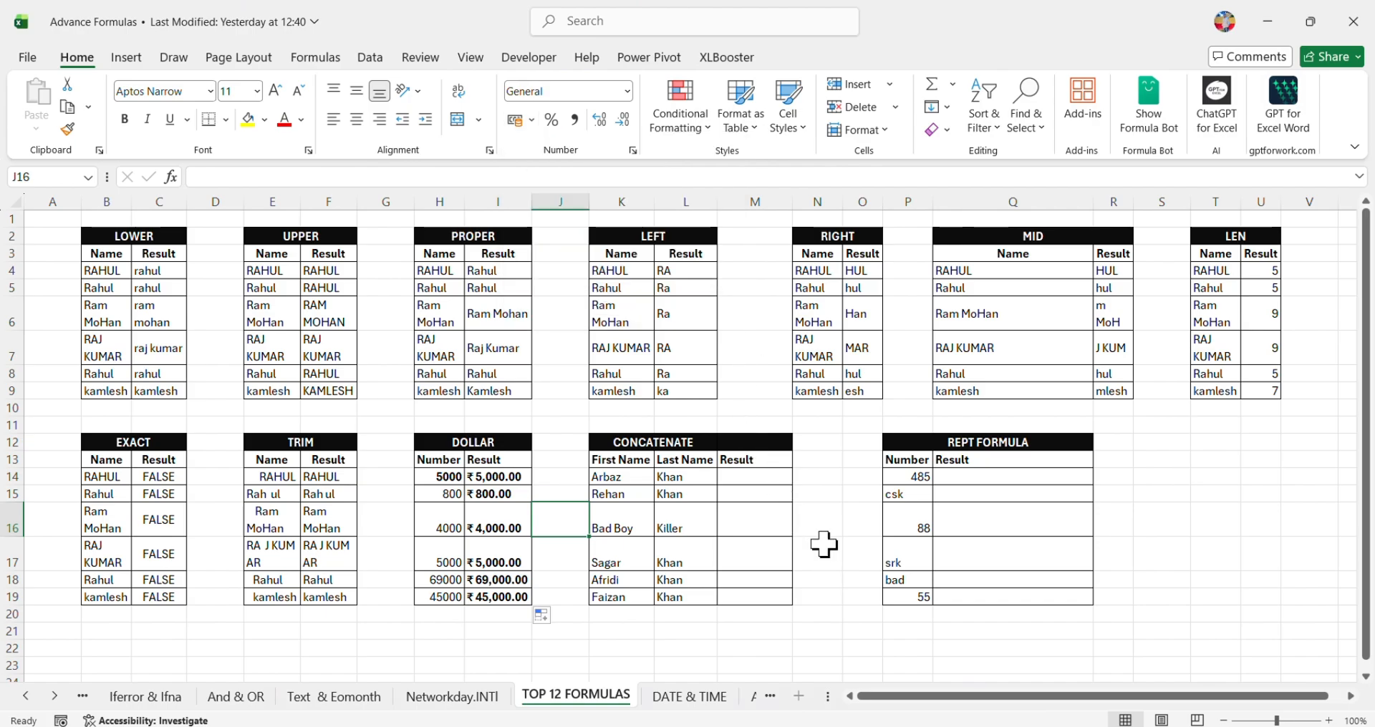
Join the first and last name without a separator by entering =CONCATENATE(K14,L14) in M14
{"action": "left_click", "coordinate": [751, 478]}
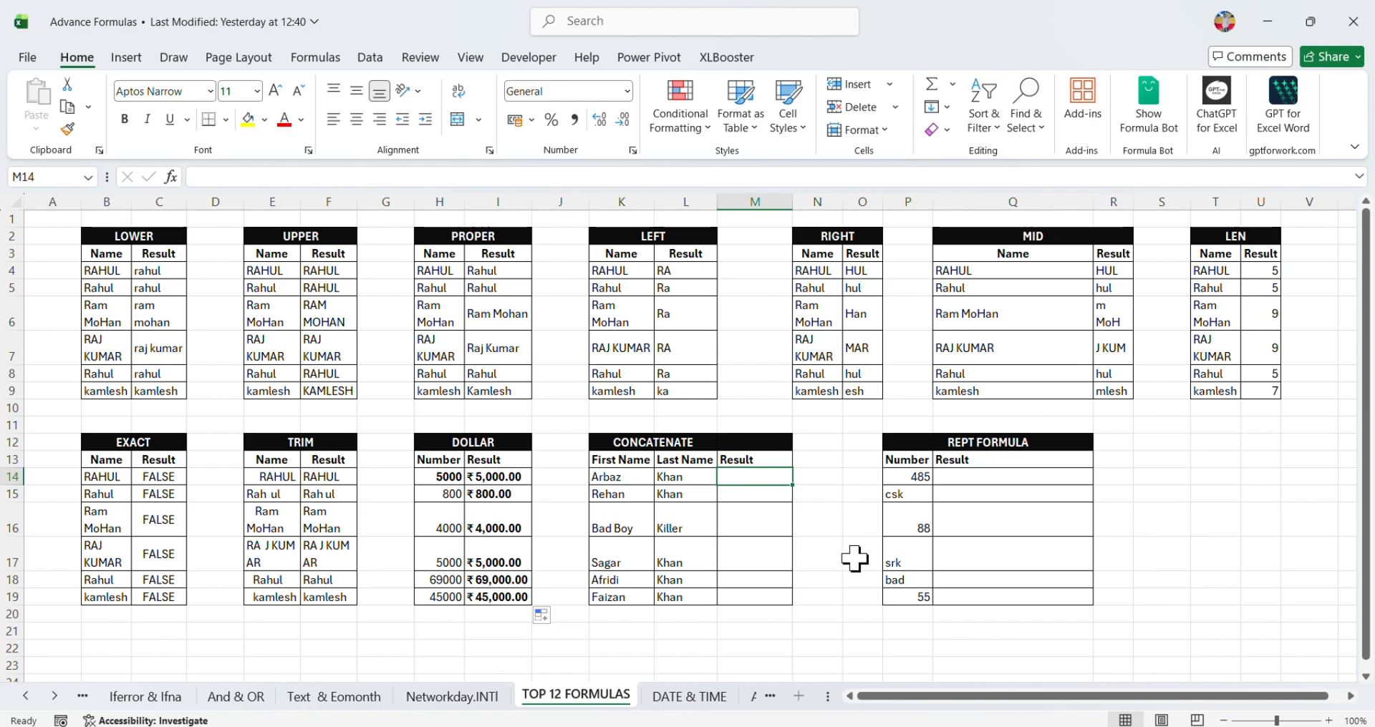
{"action": "type", "text": "="}
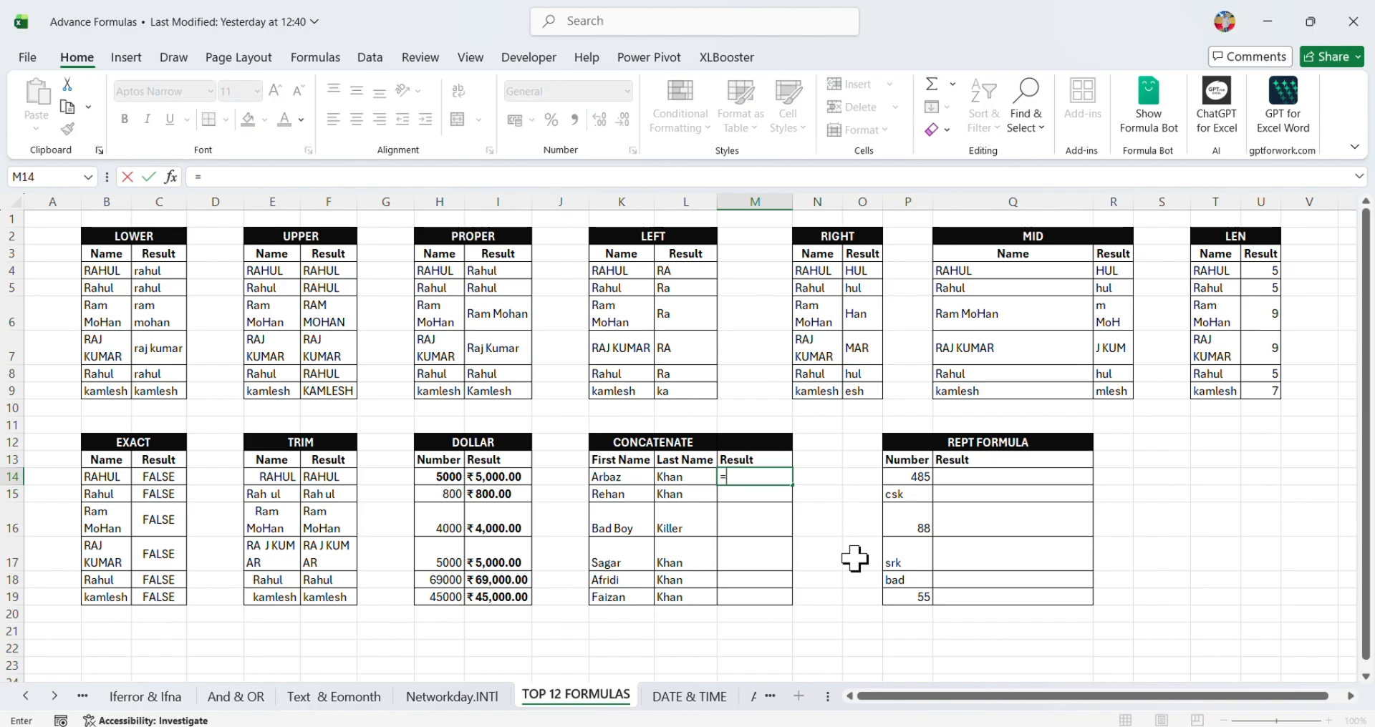
{"action": "type", "text": "con"}
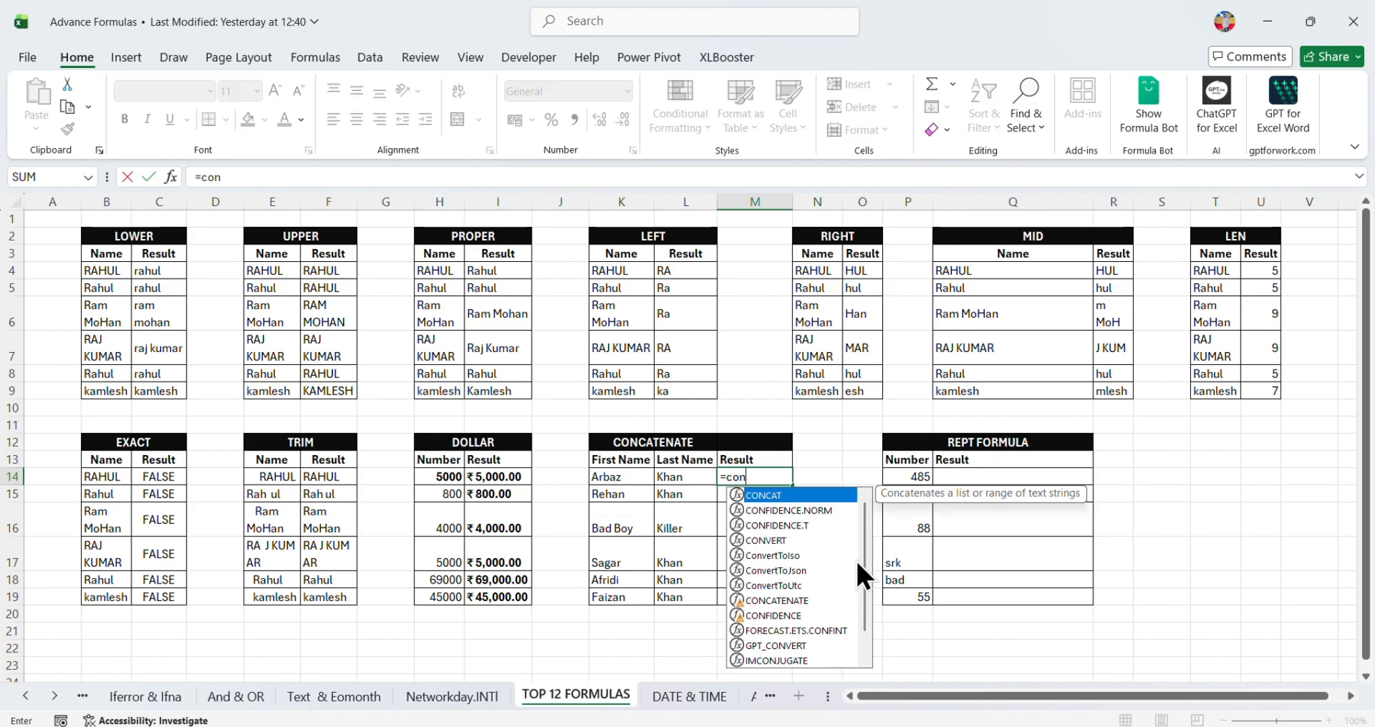
{"action": "type", "text": "ca"}
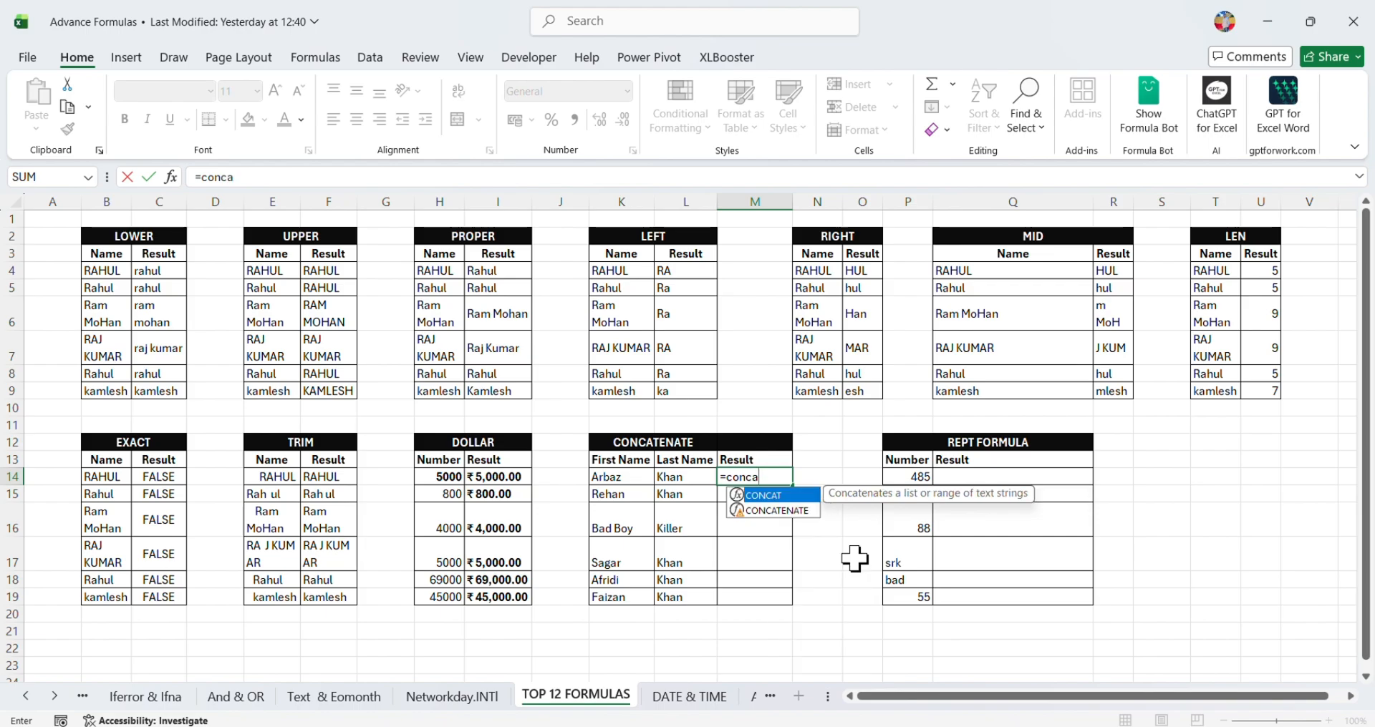
{"action": "key", "text": "Down"}
{"action": "key", "text": "Tab"}
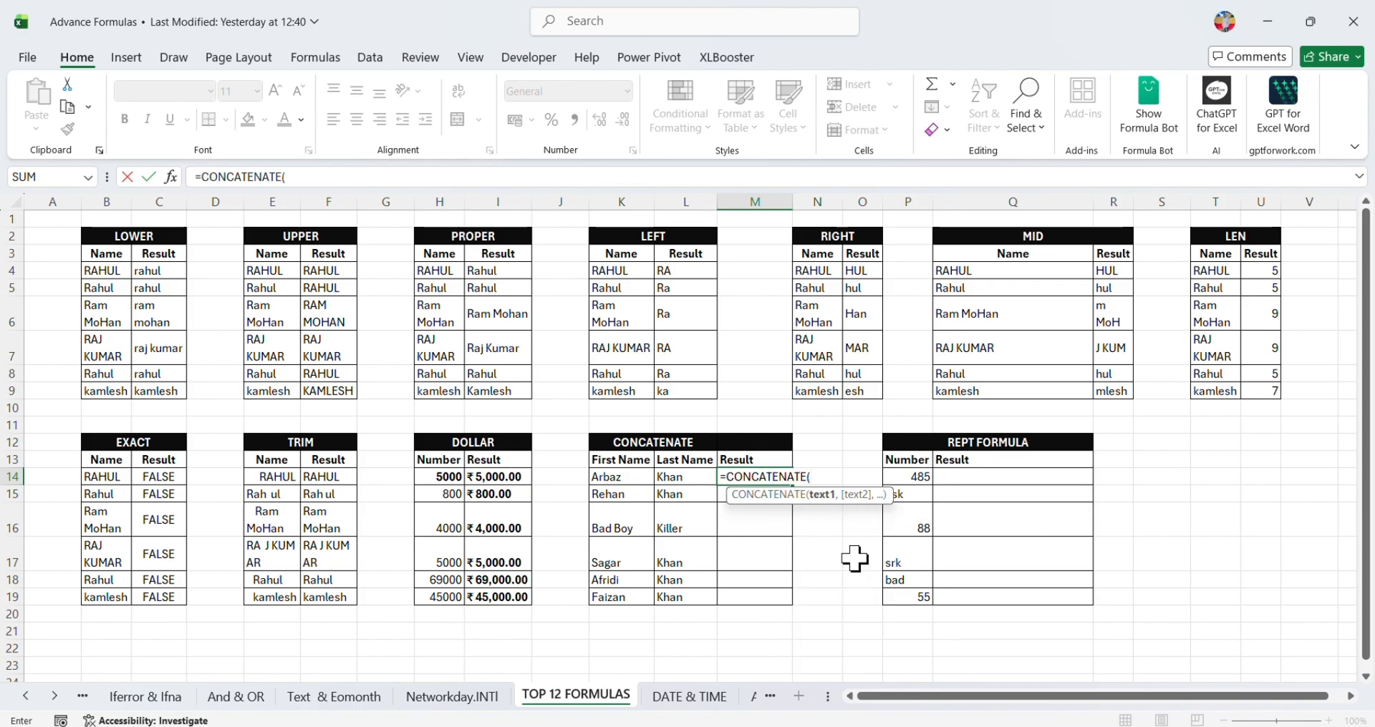
{"action": "left_click", "coordinate": [619, 479]}
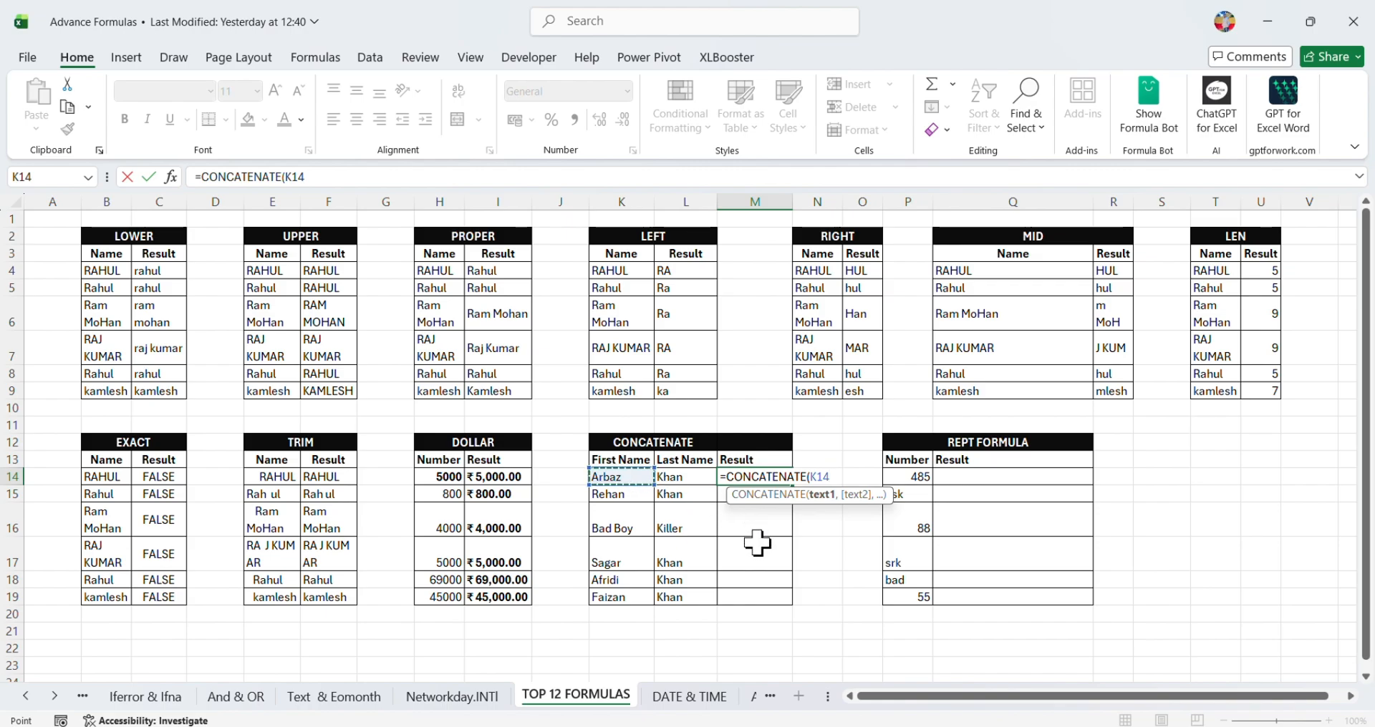
{"action": "type", "text": ","}
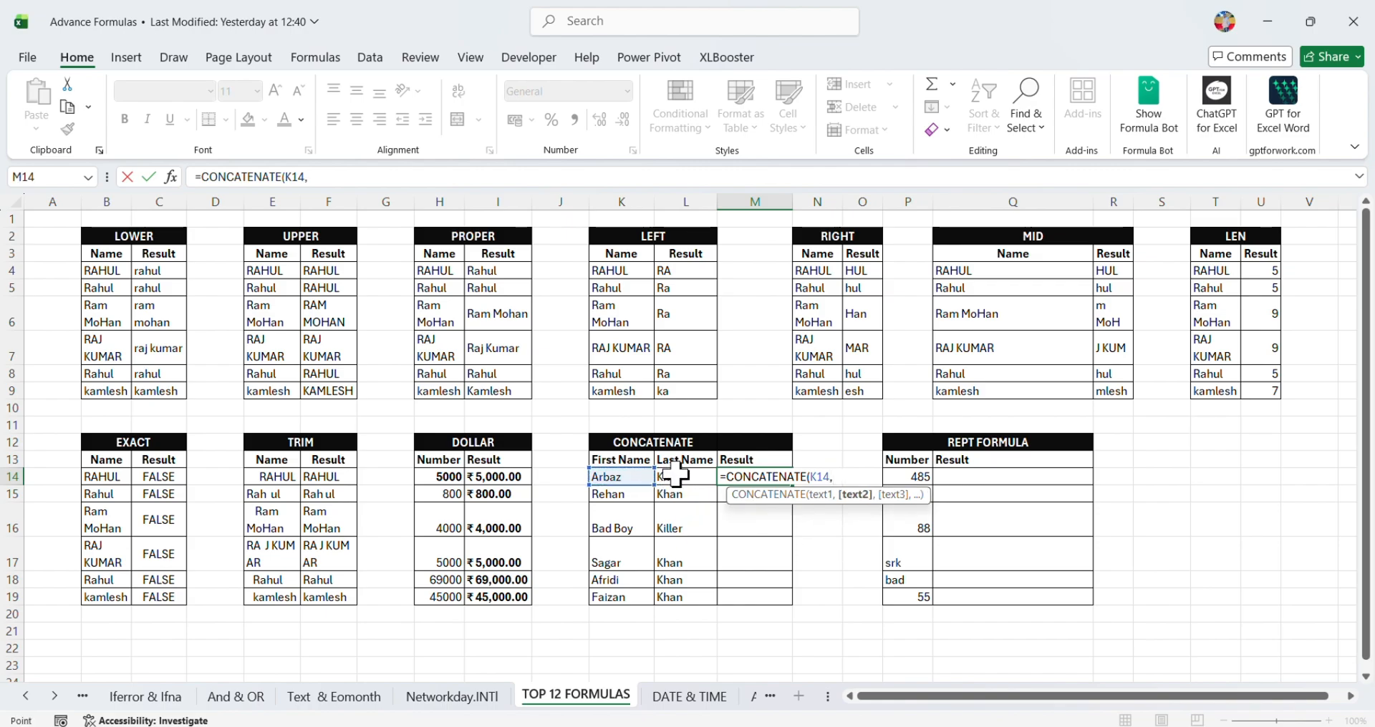
{"action": "left_click", "coordinate": [676, 477]}
{"action": "type", "text": ")"}
{"action": "key", "text": "Return"}
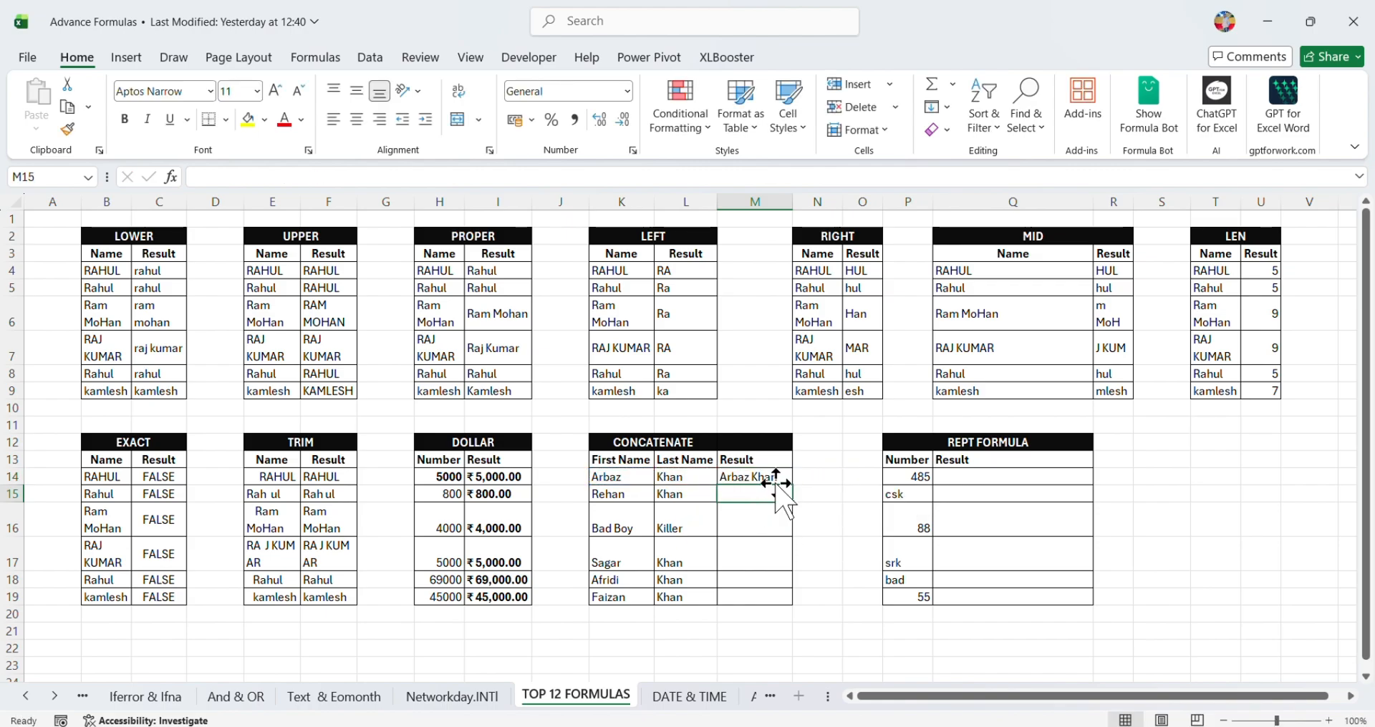
Try filling the CONCATENATE formula from M14 down to M17, and undo both the fill and the formula
{"action": "left_click", "coordinate": [784, 476]}
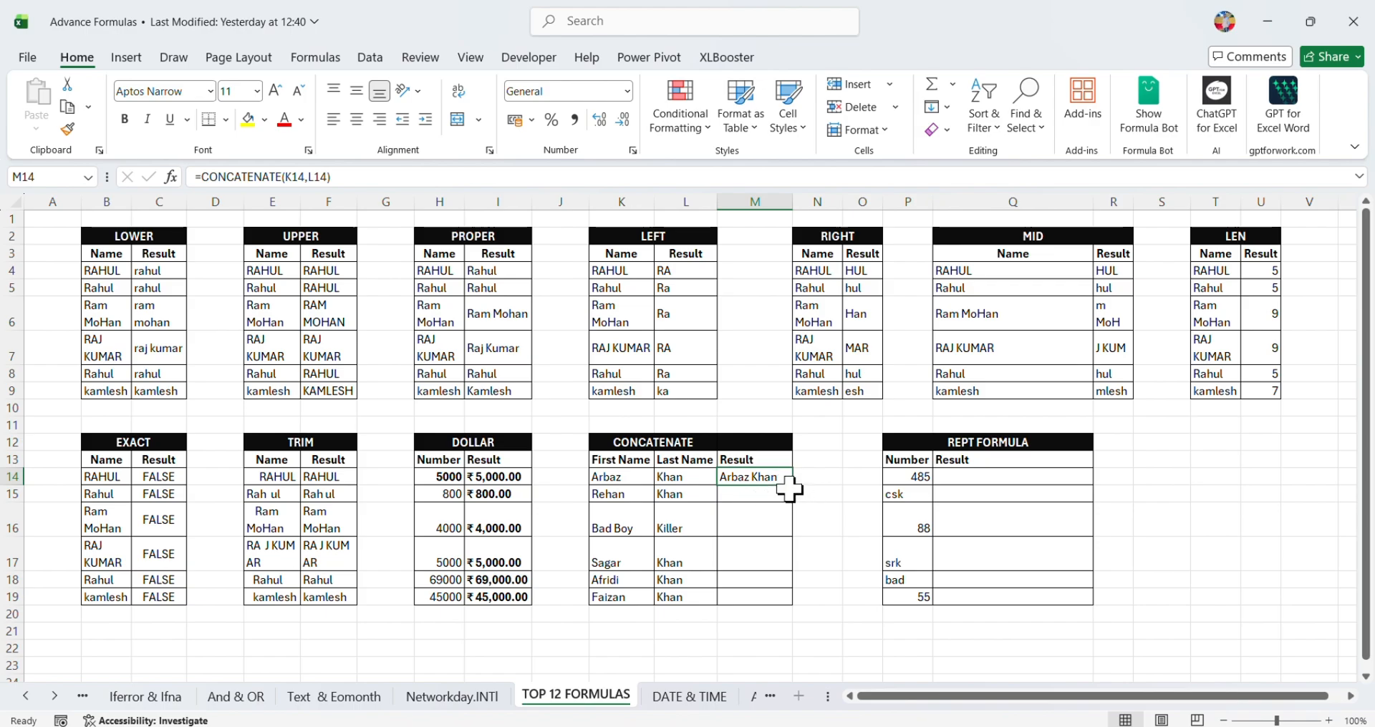
{"action": "left_click_drag", "start_coordinate": [792, 489], "coordinate": [819, 556]}
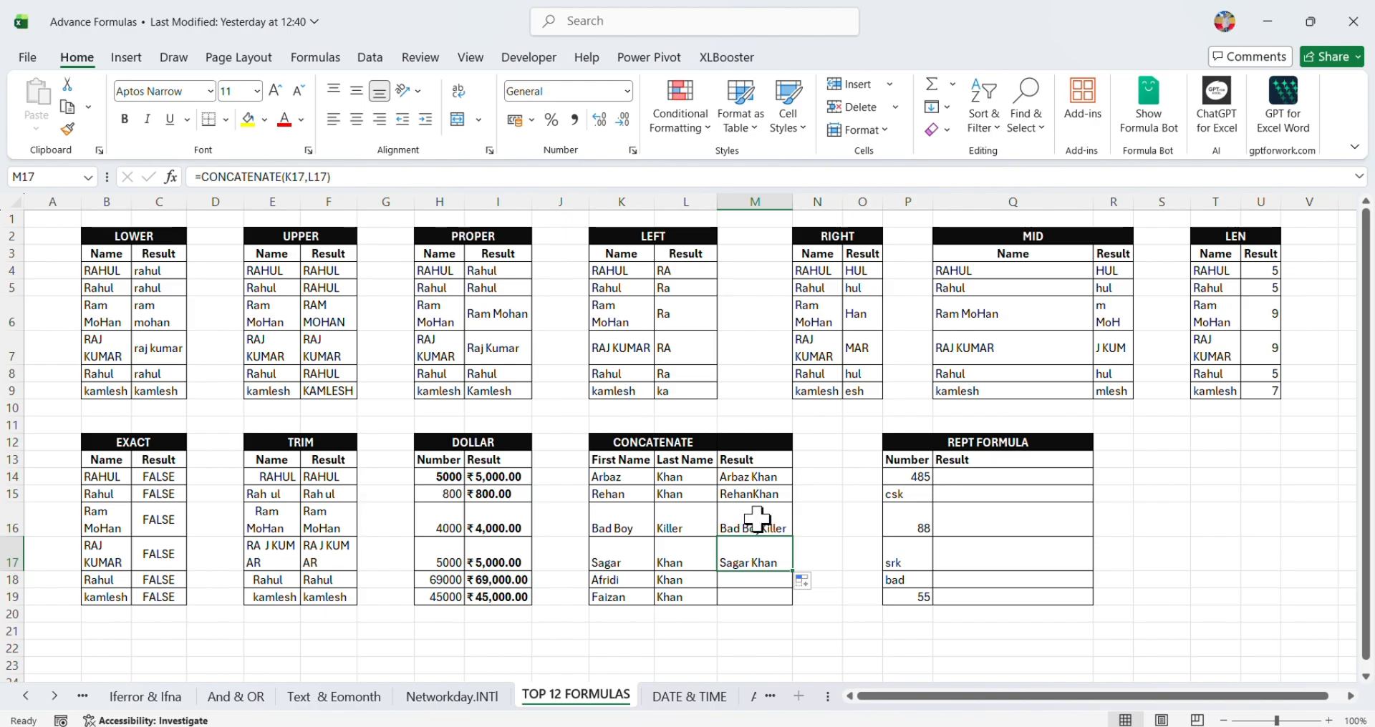
{"action": "left_click", "coordinate": [814, 519]}
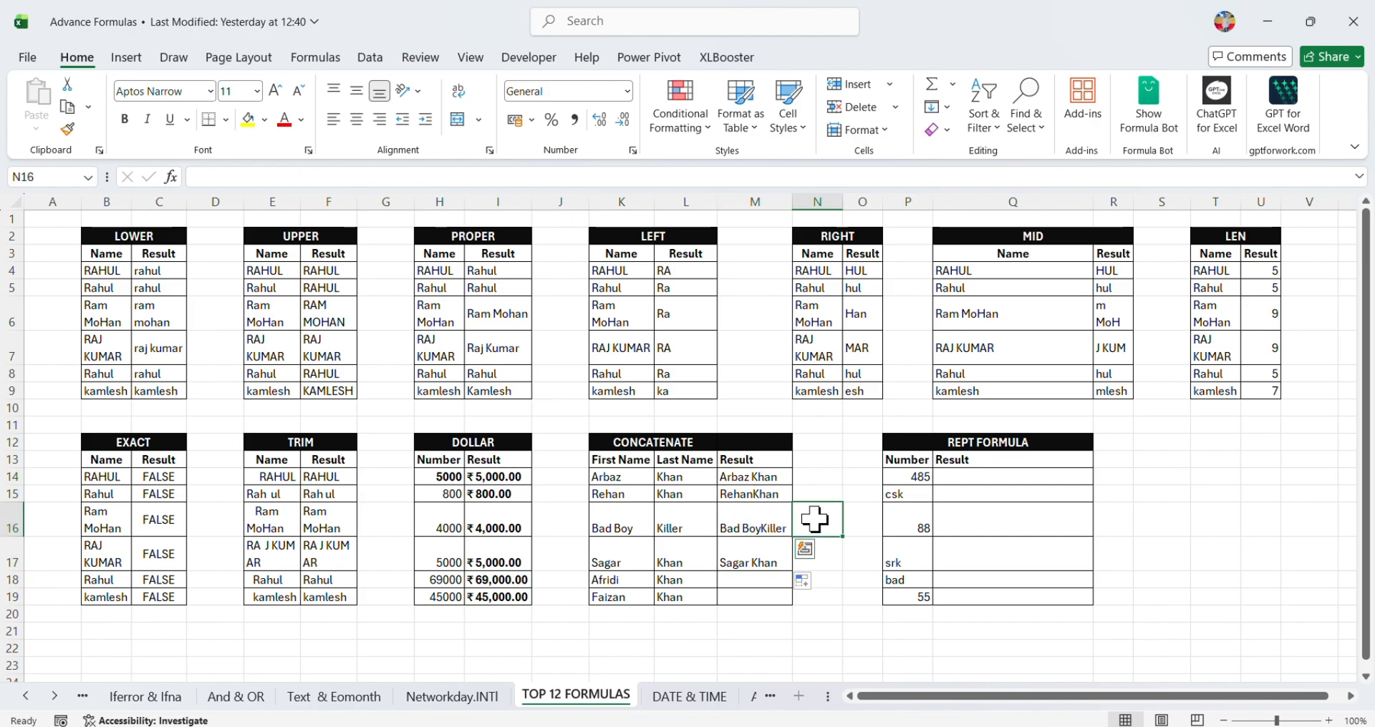
{"action": "key", "text": "ctrl+z"}
{"action": "key", "text": "ctrl+z"}
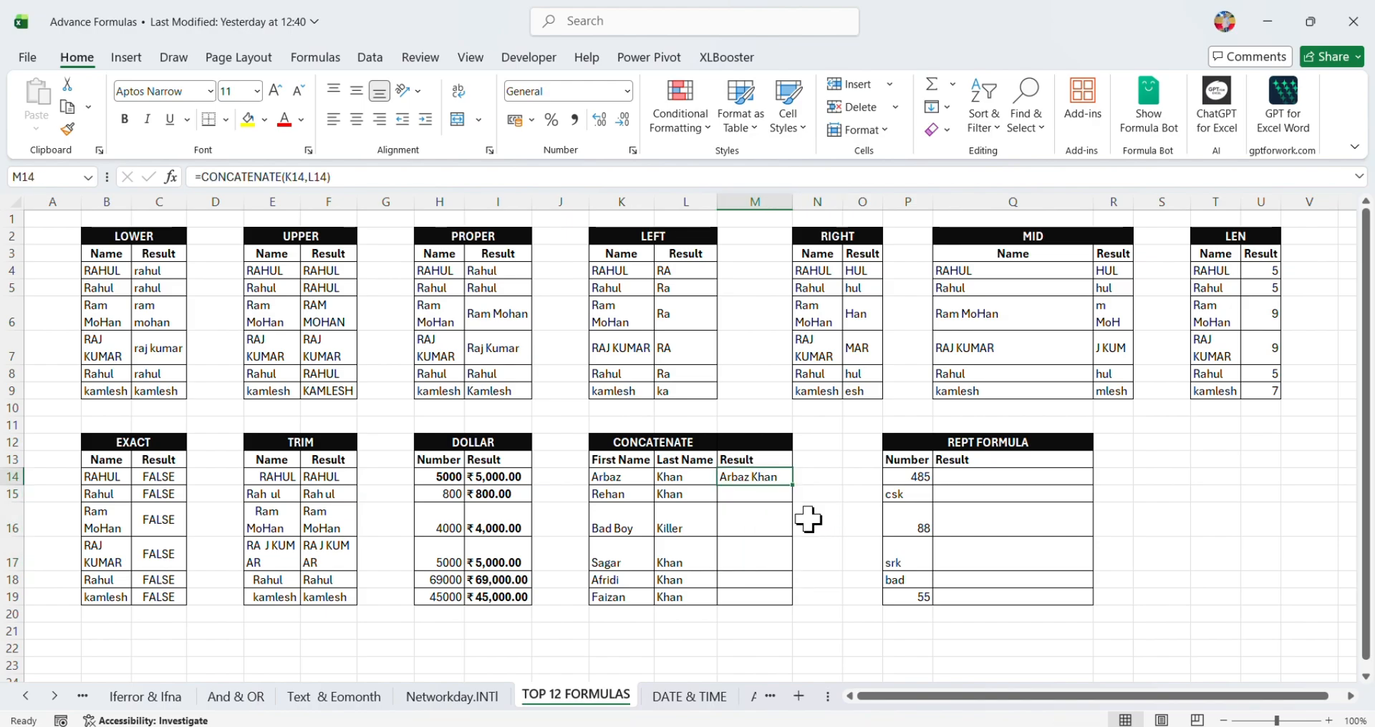
Join the first and last name with a space between them by entering =CONCATENATE(K14," ",L14) in M14
{"action": "type", "text": "="}
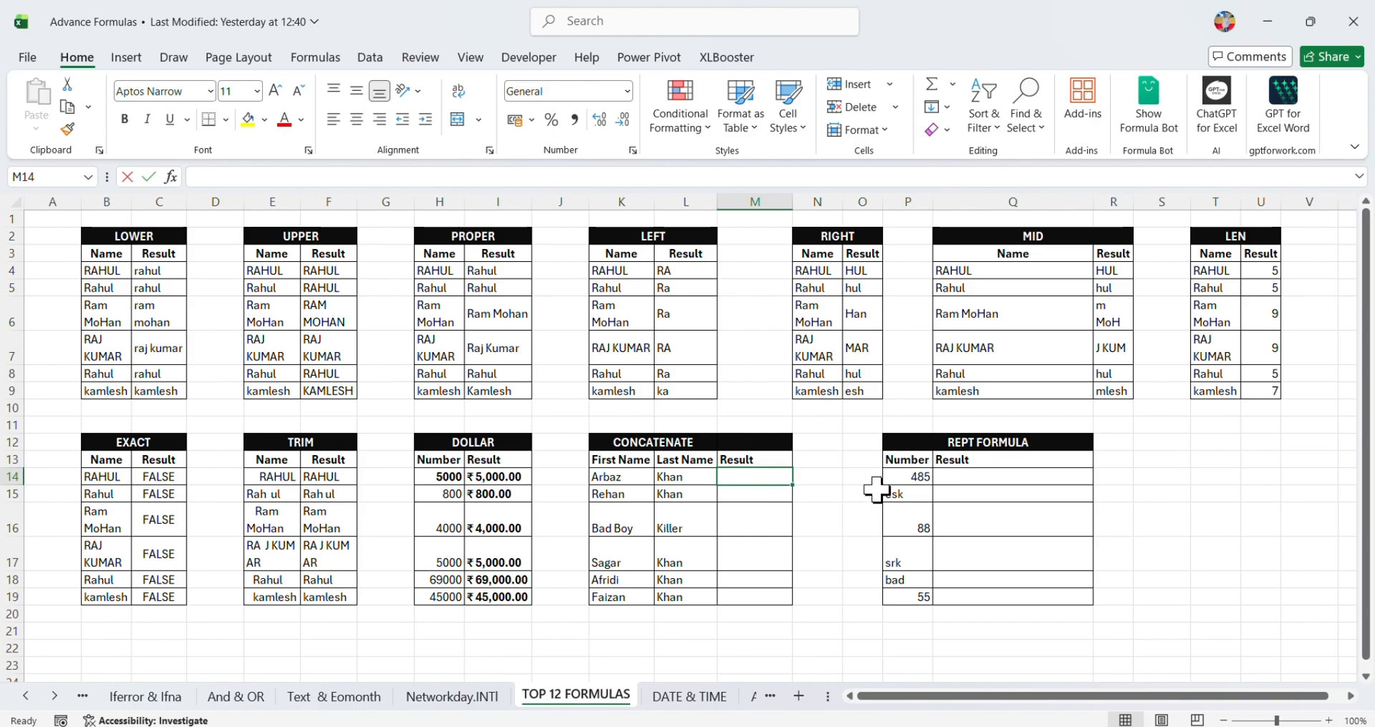
{"action": "type", "text": "concat"}
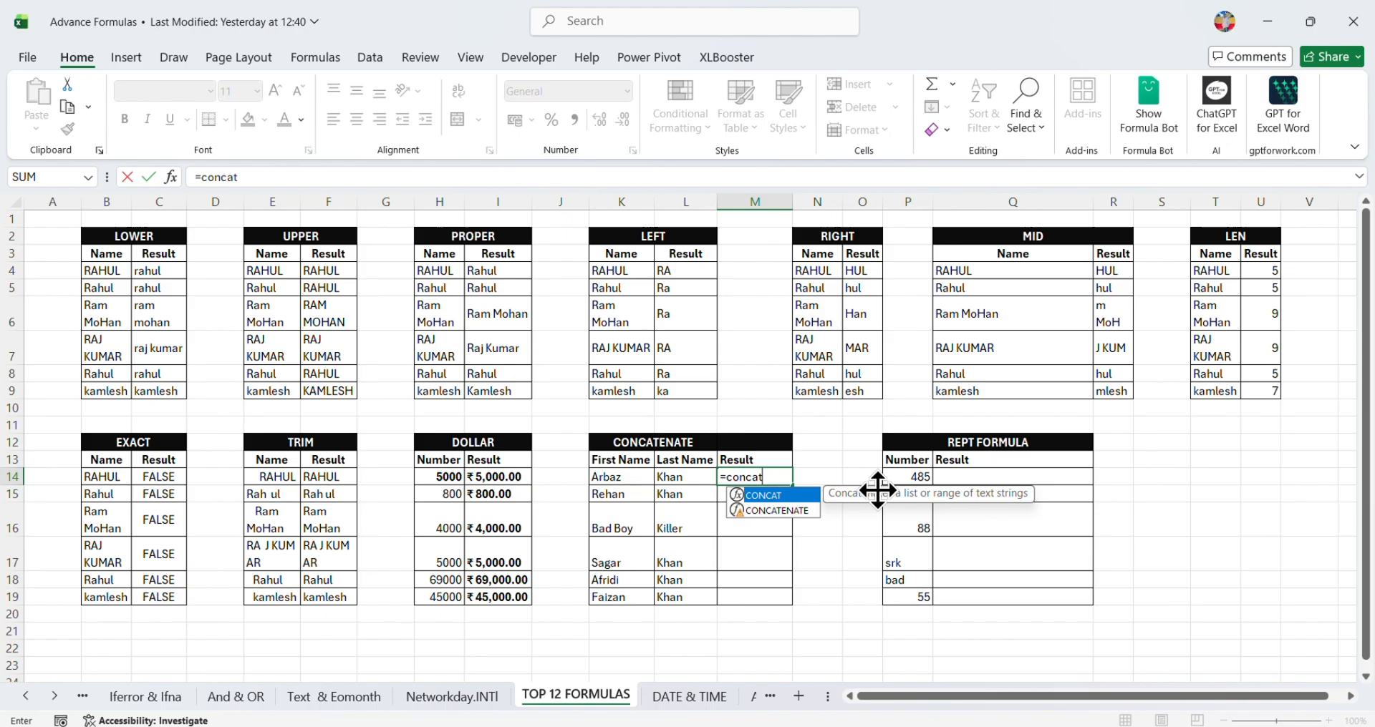
{"action": "key", "text": "Down"}
{"action": "key", "text": "Tab"}
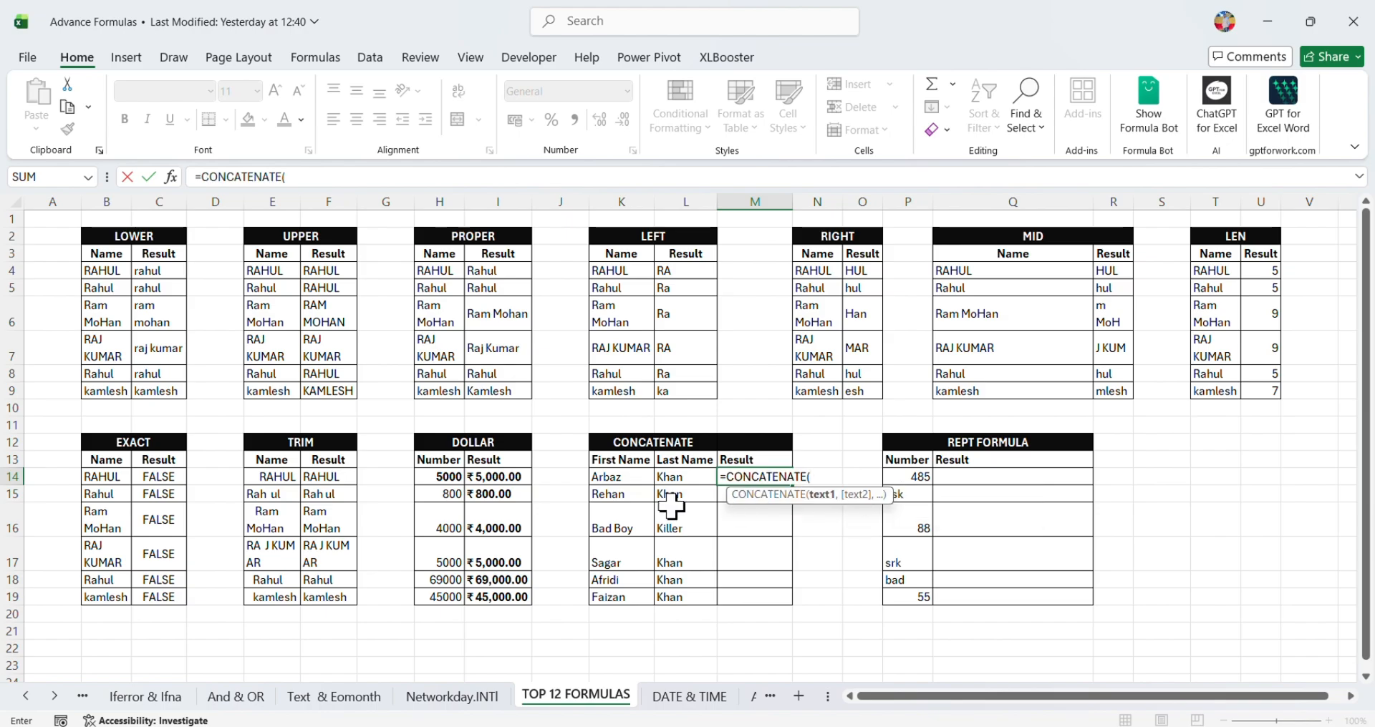
{"action": "left_click", "coordinate": [621, 474]}
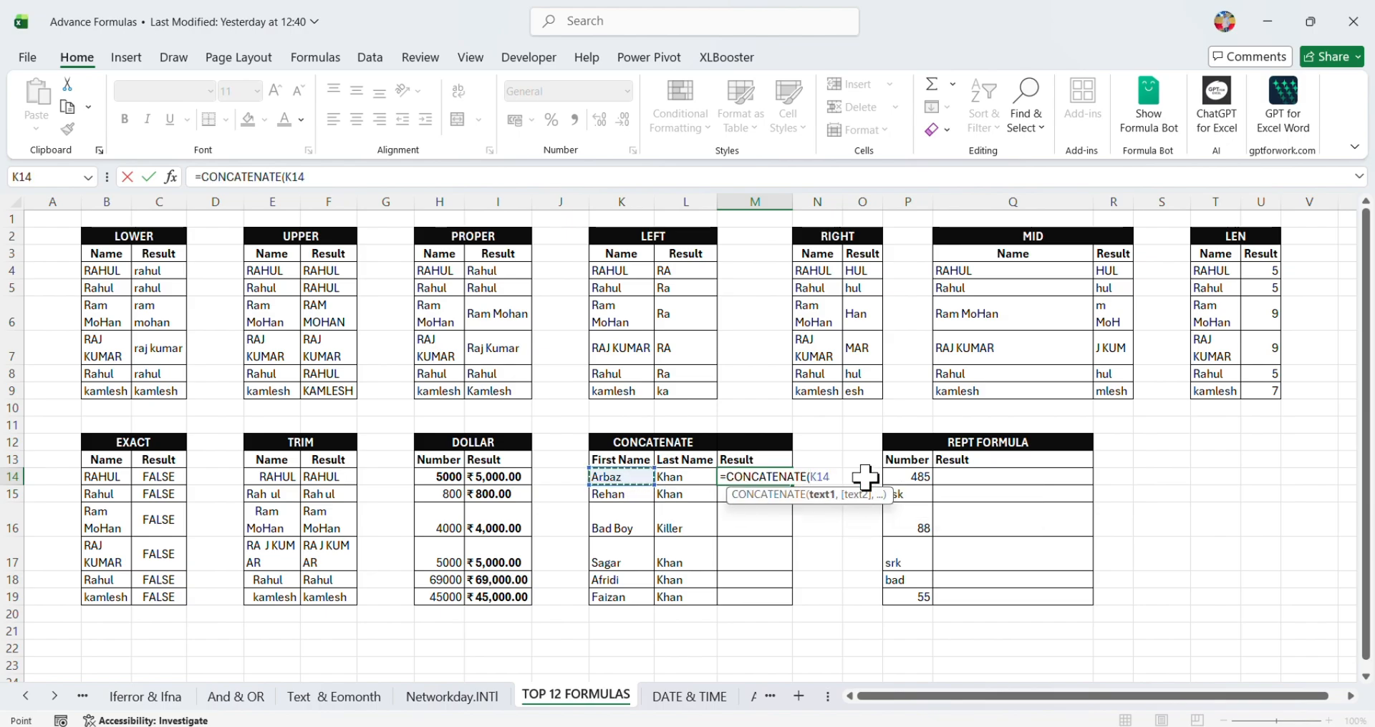
{"action": "type", "text": ","}
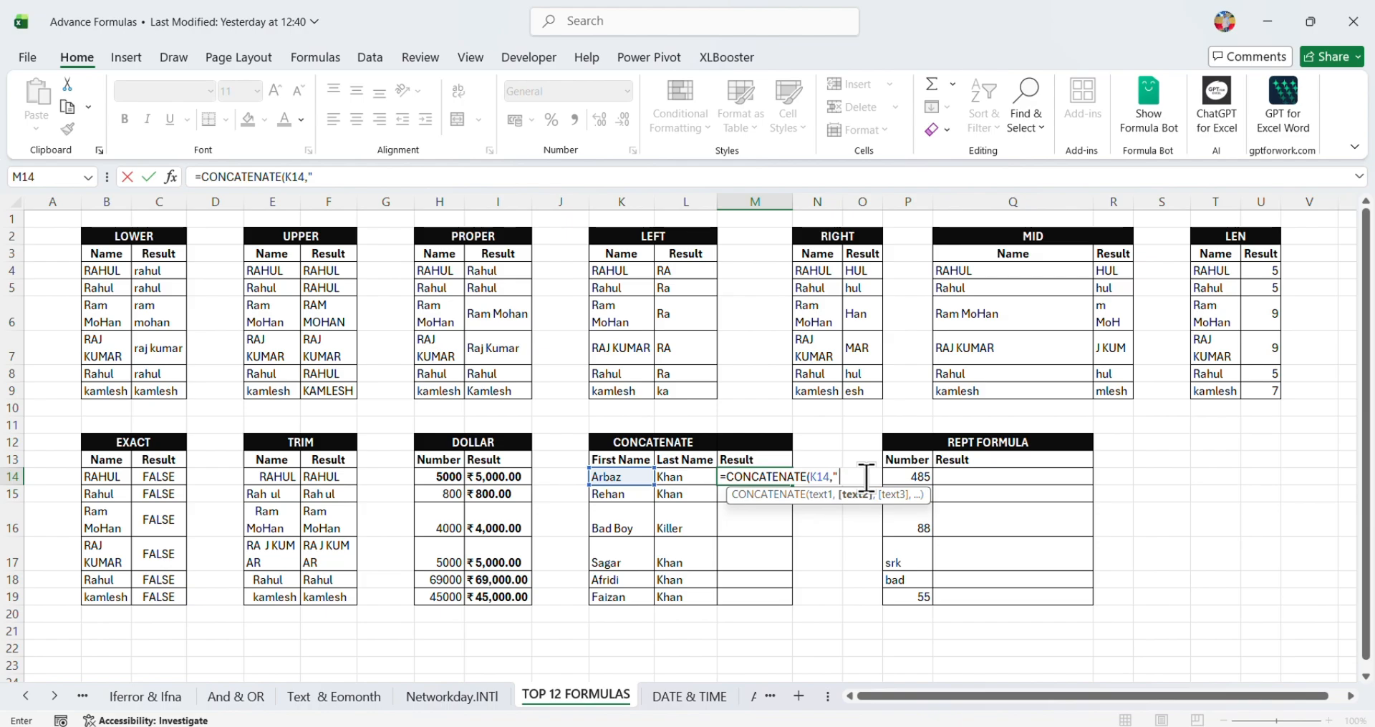
{"action": "type", "text": "\" \","}
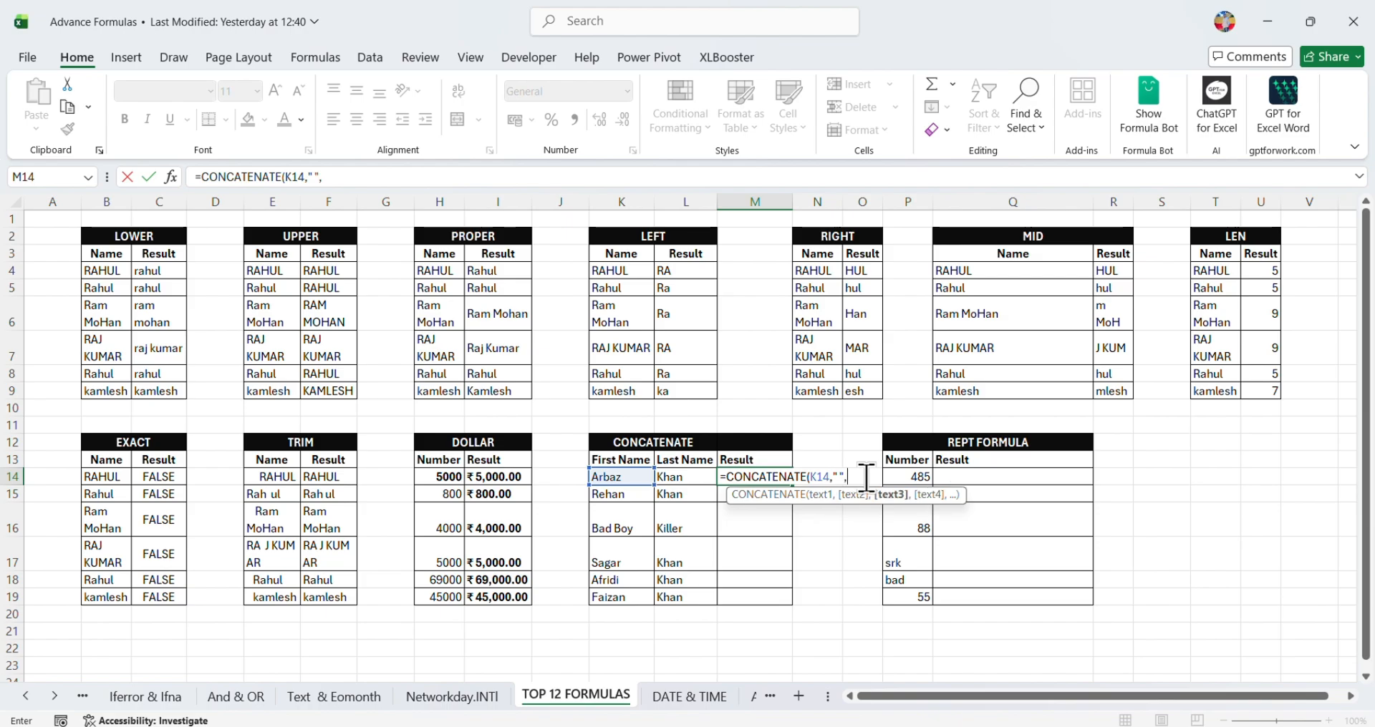
{"action": "left_click", "coordinate": [692, 476]}
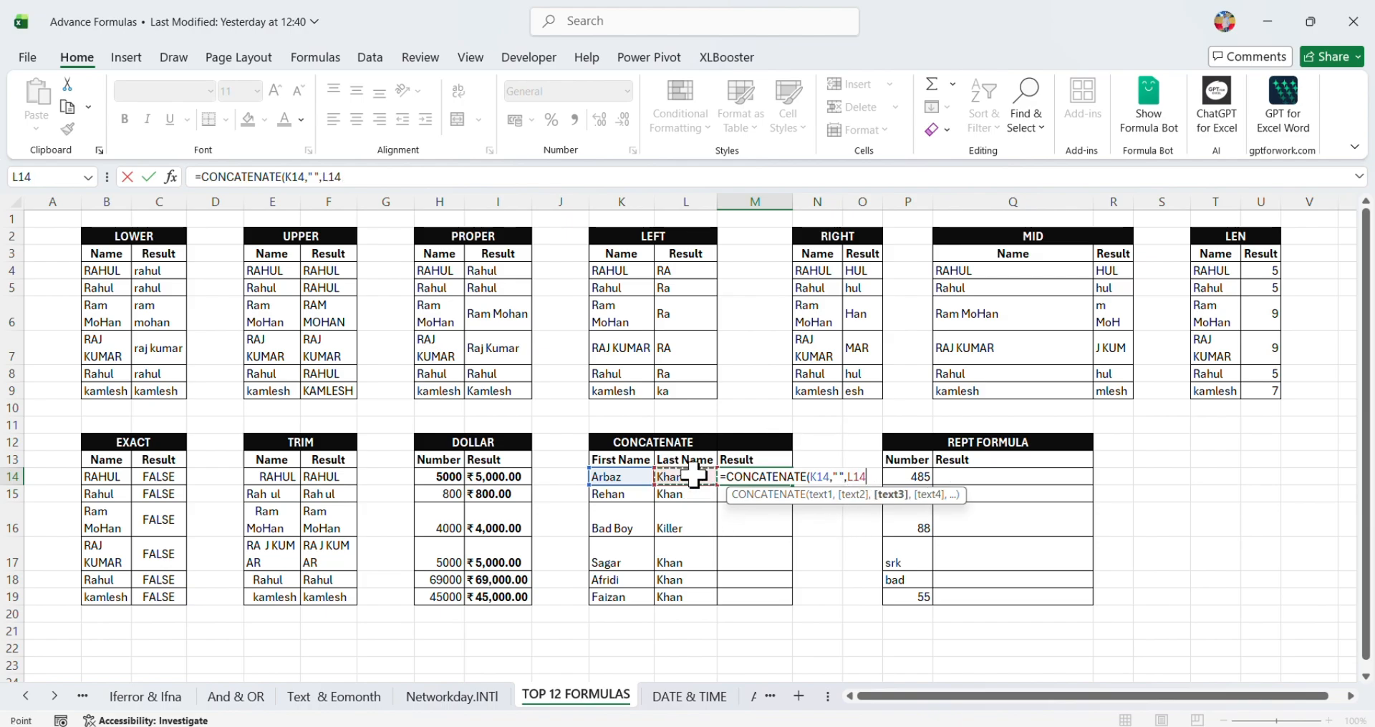
{"action": "key", "text": "Return"}
Fill the space-separated CONCATENATE formula from M14 down to M19
{"action": "left_click", "coordinate": [765, 473]}
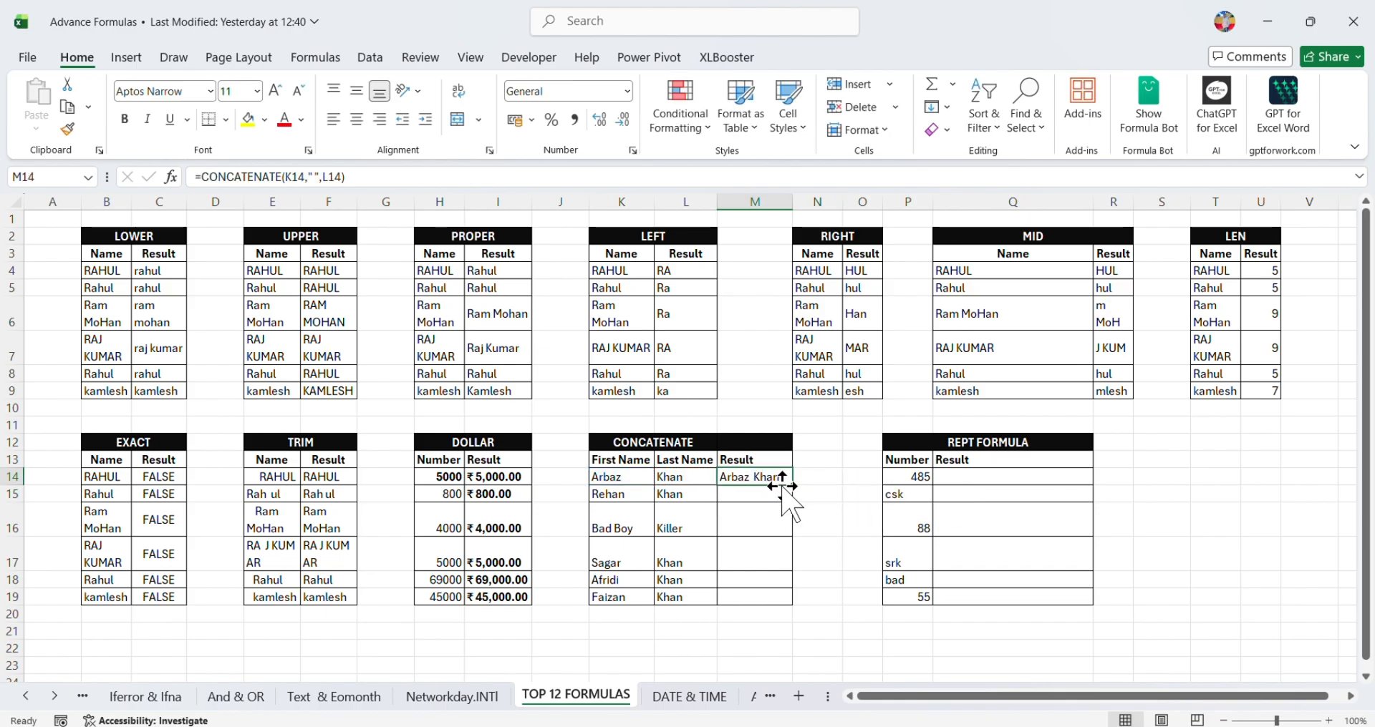
{"action": "left_click_drag", "start_coordinate": [792, 486], "coordinate": [805, 601]}
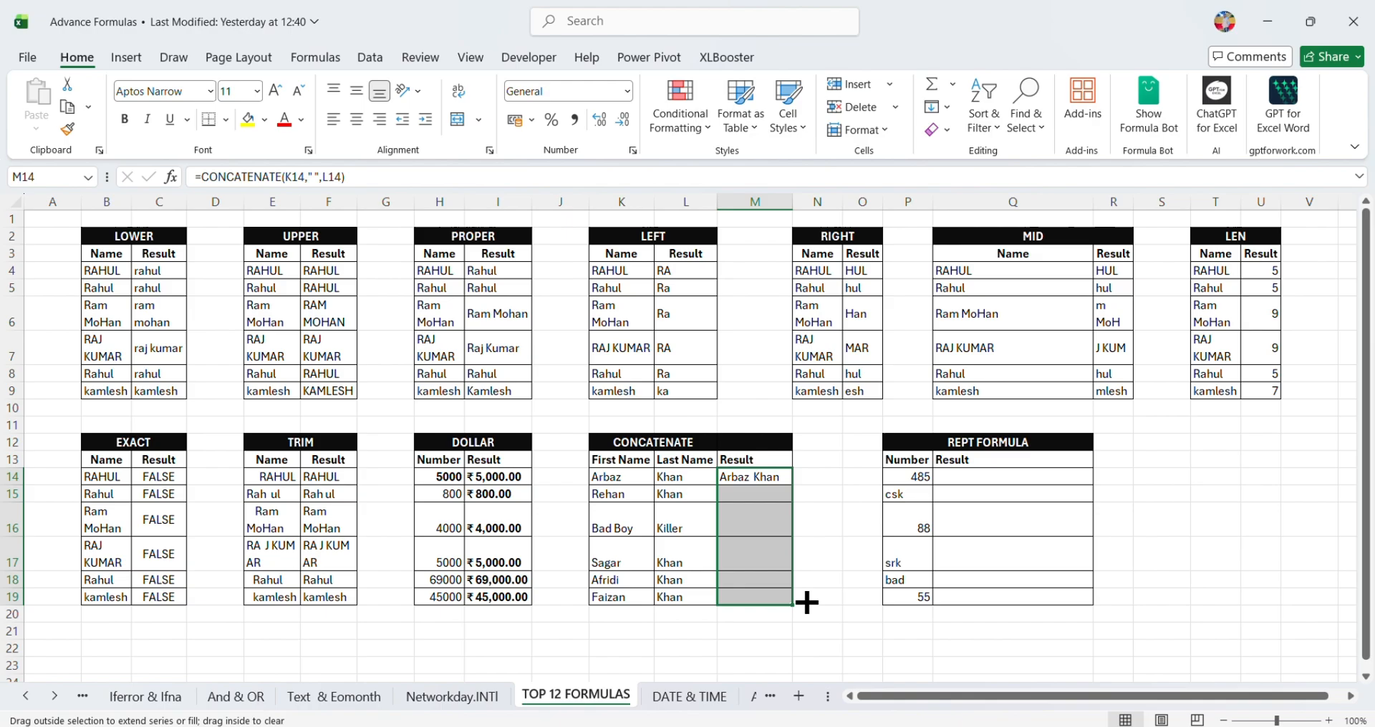
{"action": "left_click", "coordinate": [816, 550]}
{"action": "left_click", "coordinate": [742, 495]}
{"action": "left_click", "coordinate": [820, 499]}
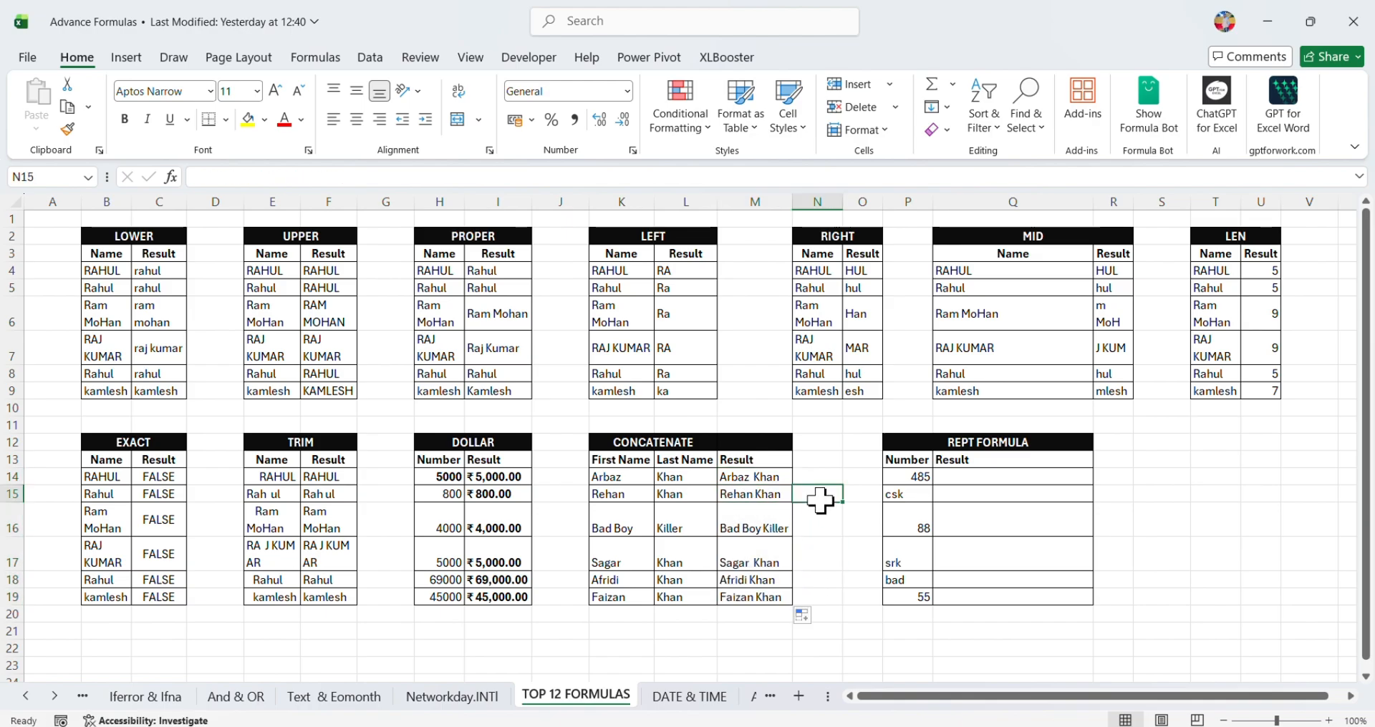
{"action": "left_click", "coordinate": [852, 542]}
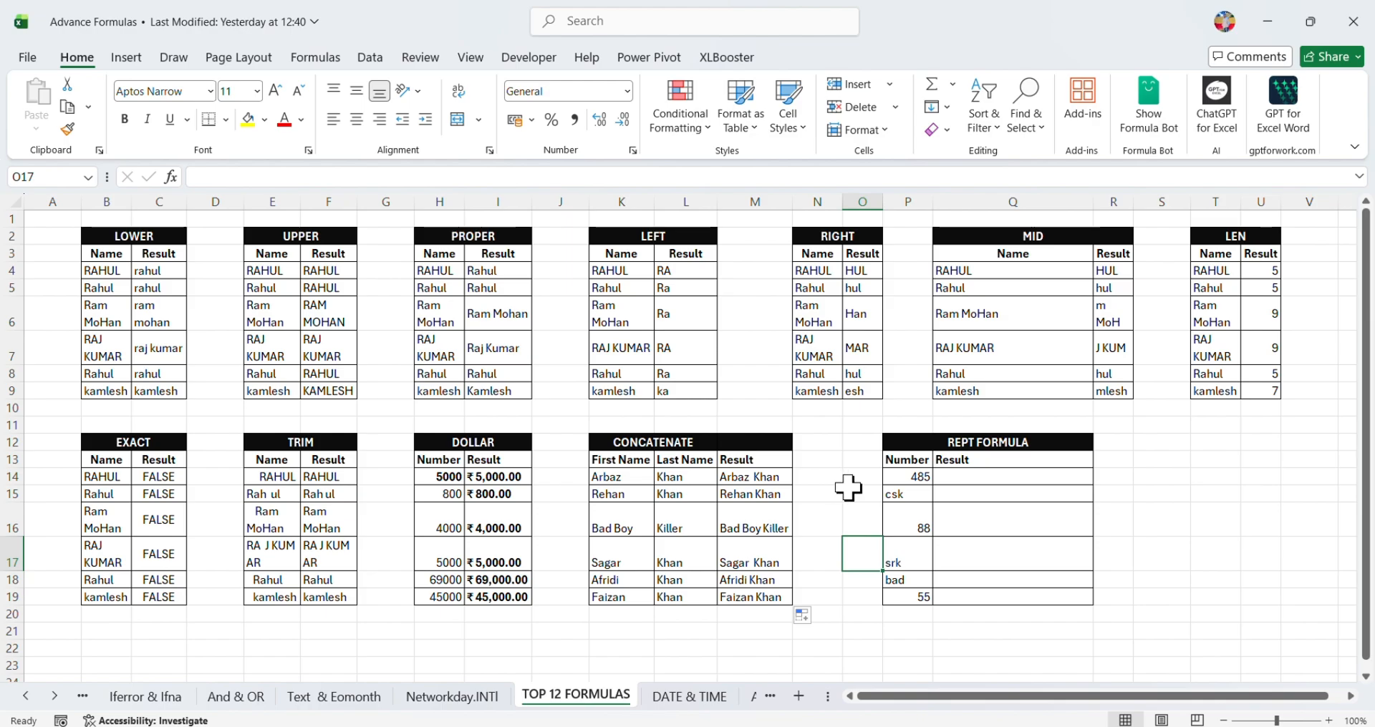
Repeat each Number value twice by entering =REPT(P14,2) in Q14 and filling the formula down to Q19
{"action": "left_click", "coordinate": [981, 476]}
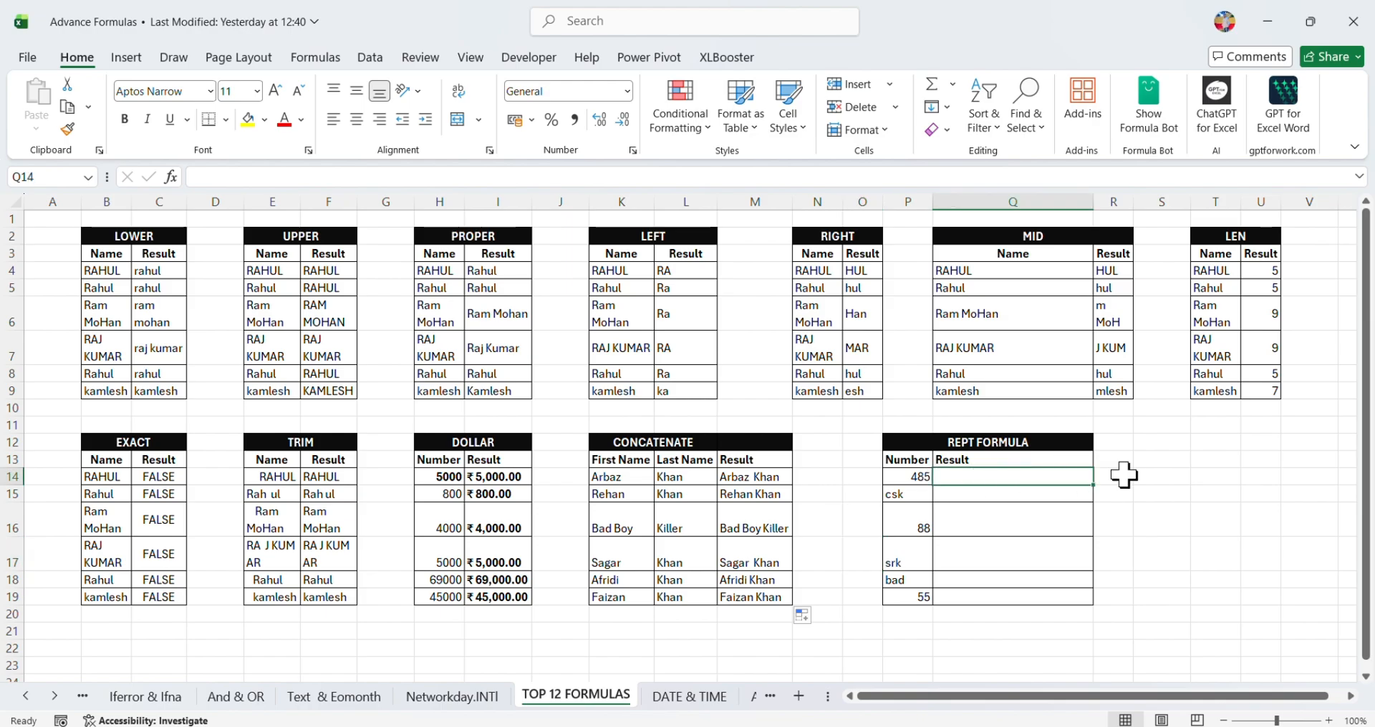
{"action": "type", "text": "="}
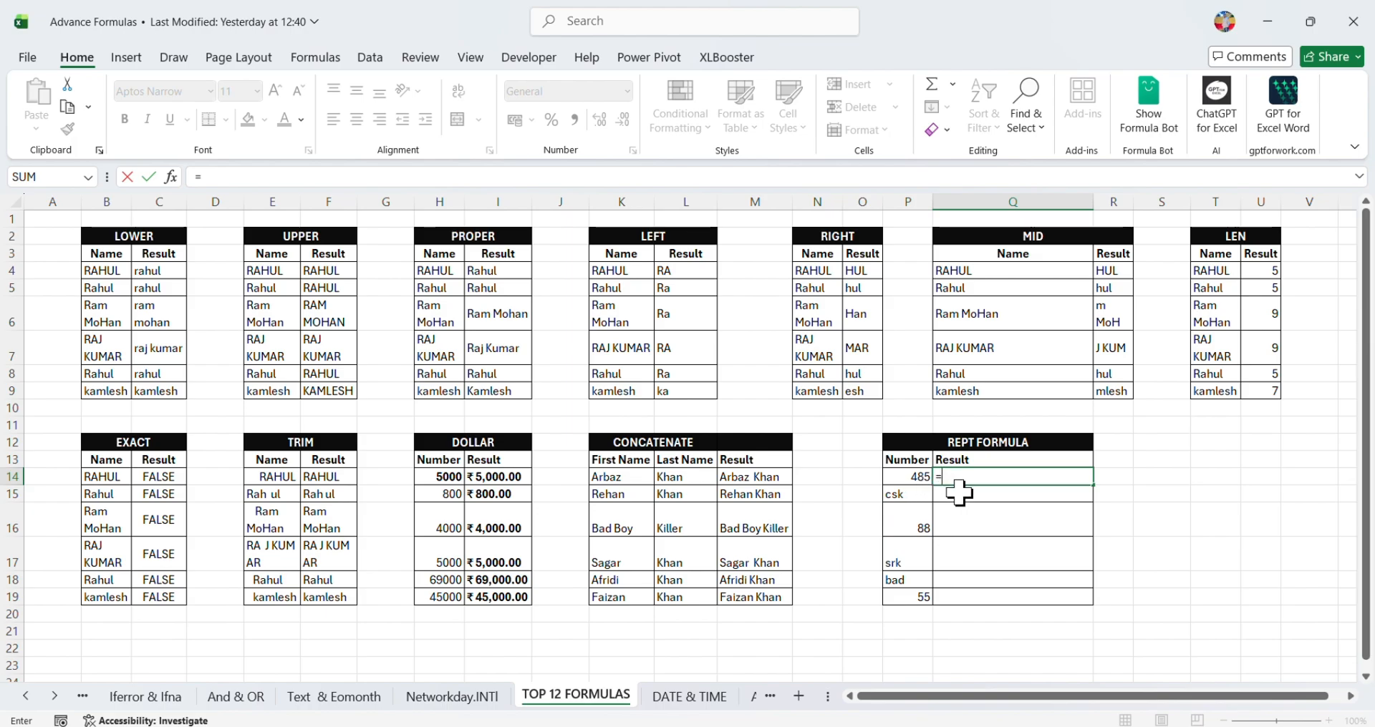
{"action": "type", "text": "re"}
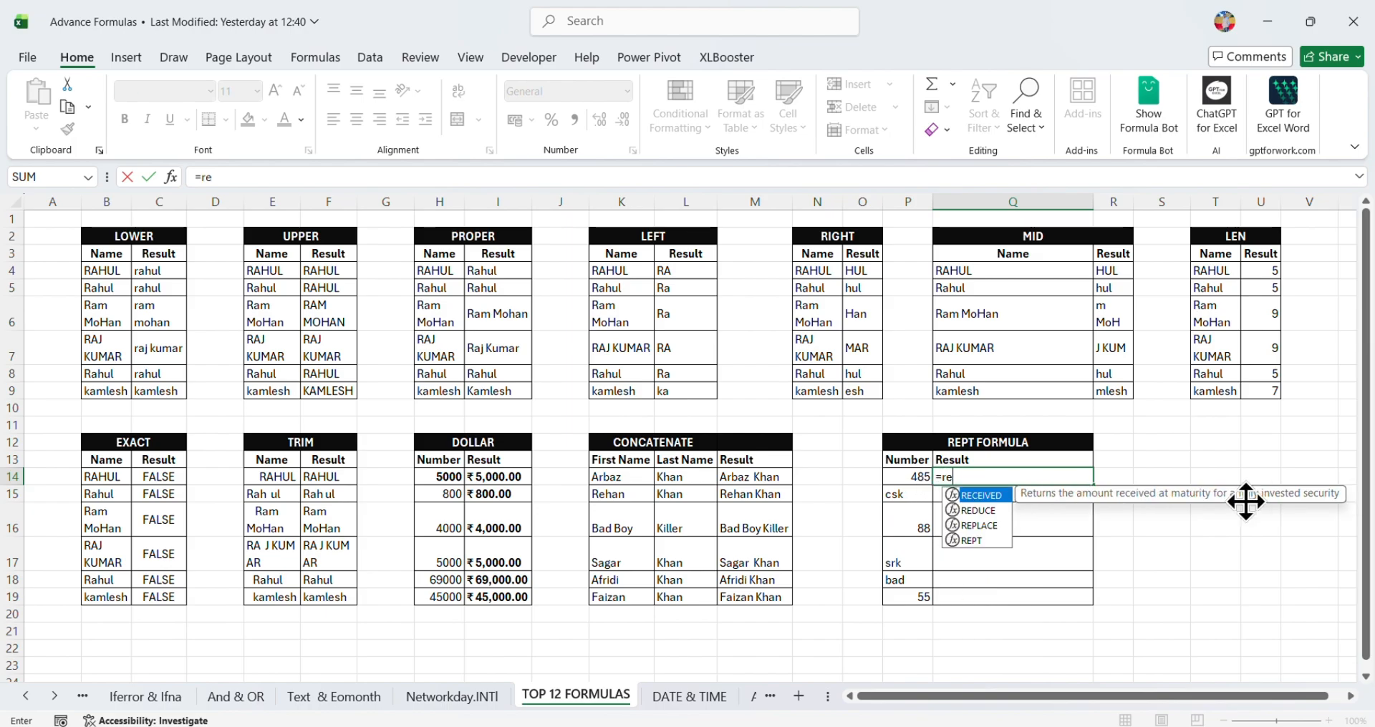
{"action": "type", "text": "pt"}
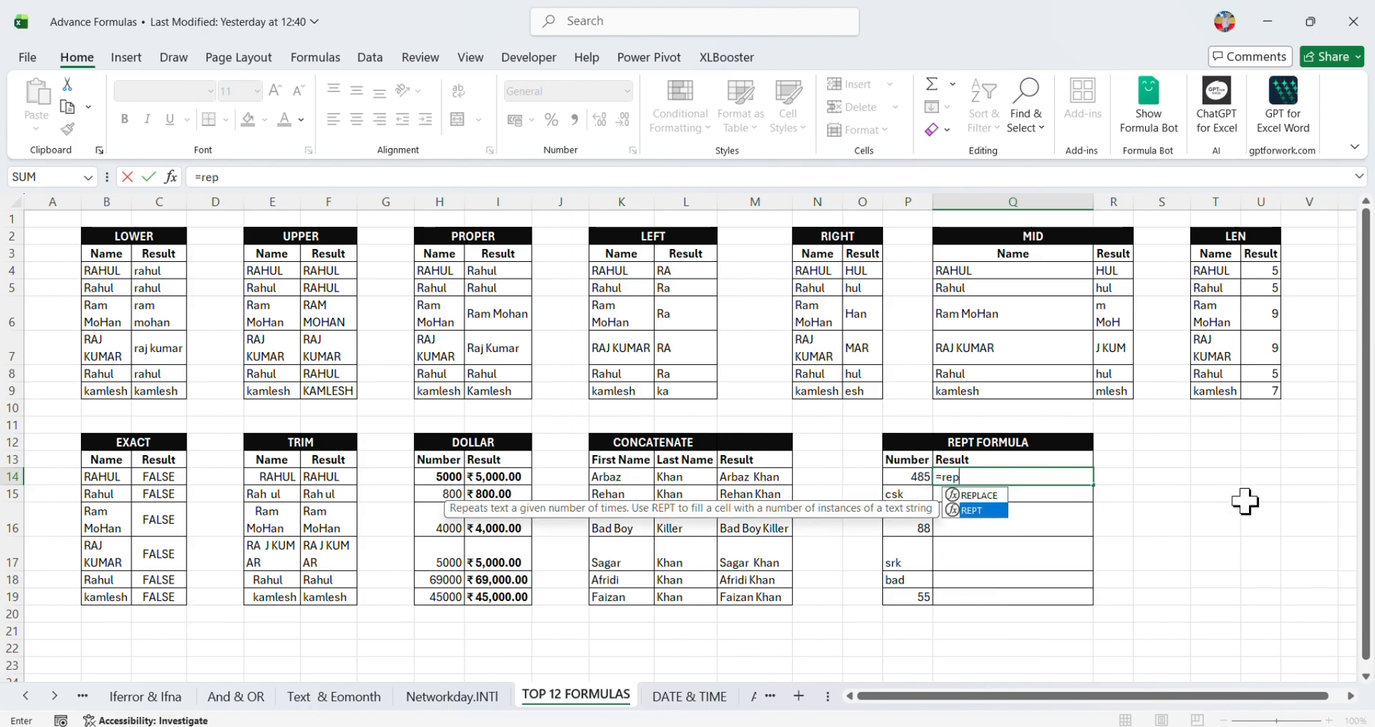
{"action": "key", "text": "Tab"}
{"action": "left_click", "coordinate": [910, 476]}
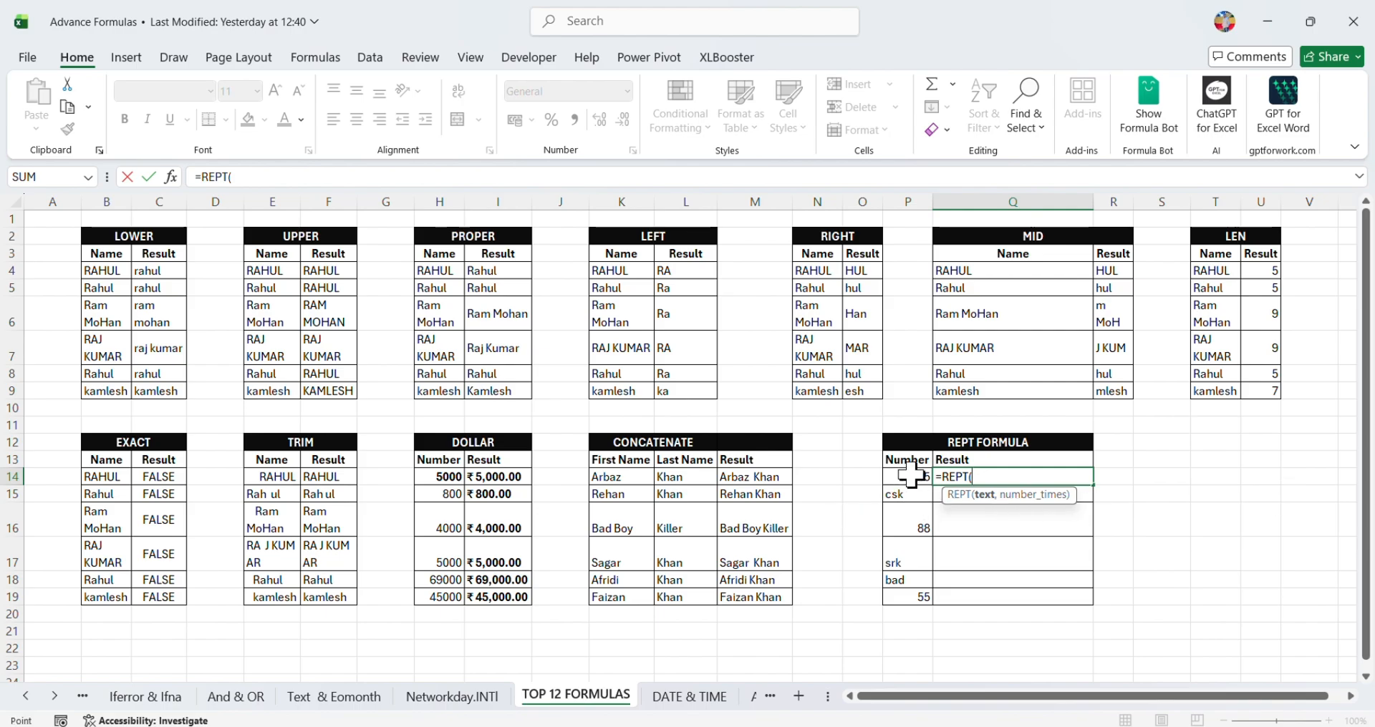
{"action": "type", "text": ",2"}
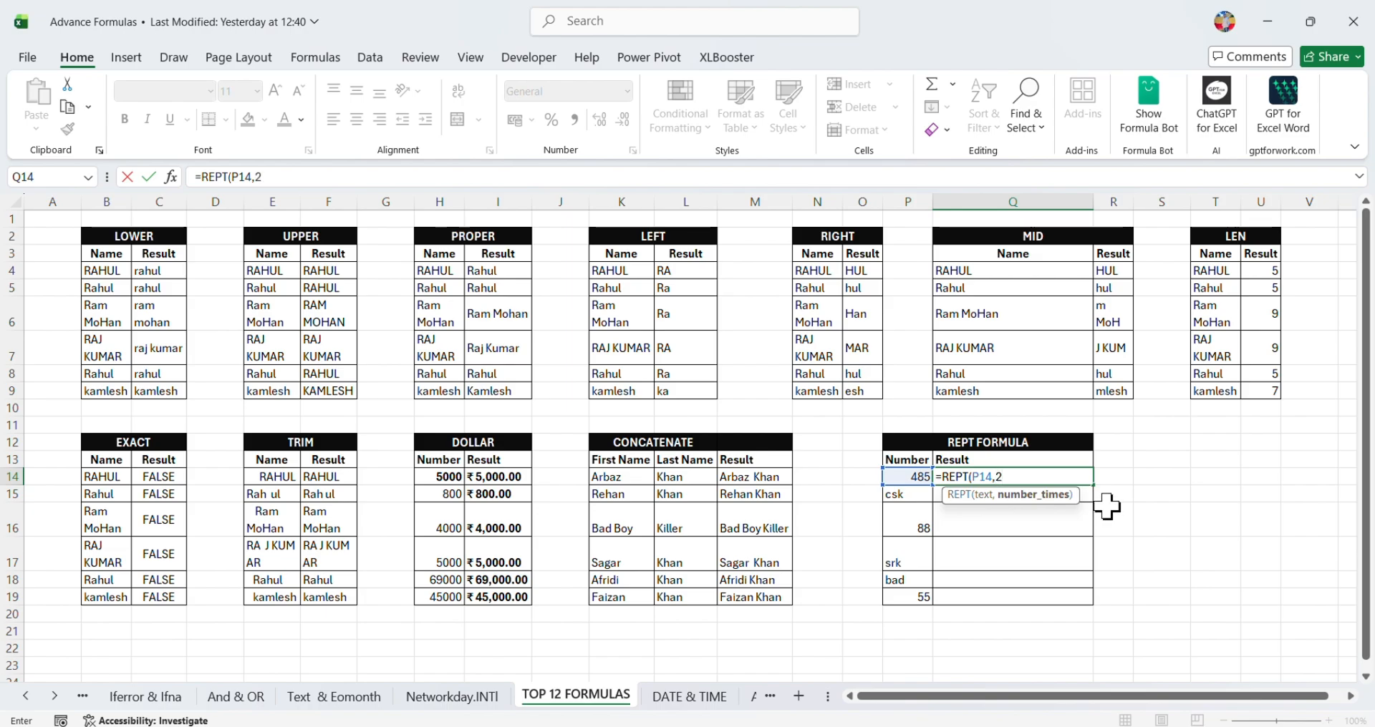
{"action": "key", "text": "Return"}
{"action": "left_click", "coordinate": [990, 478]}
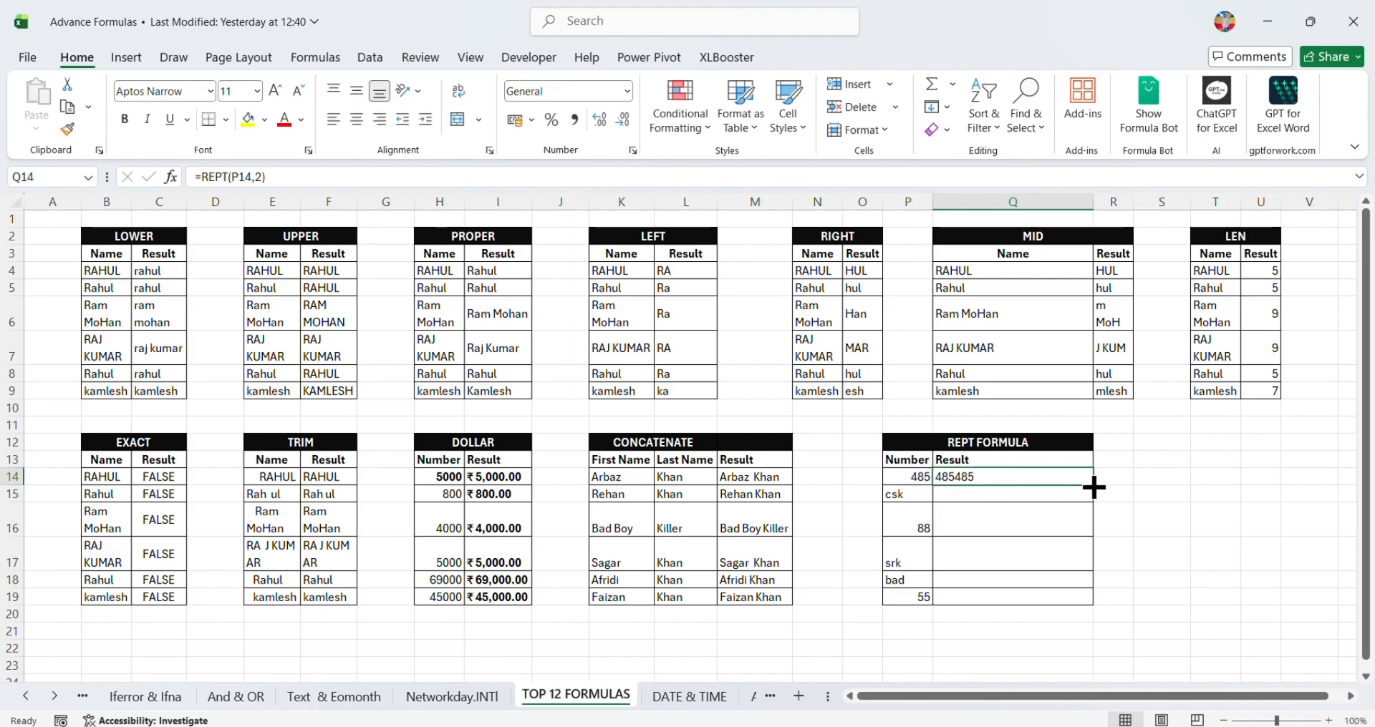
{"action": "left_click_drag", "start_coordinate": [1093, 485], "coordinate": [1119, 599]}
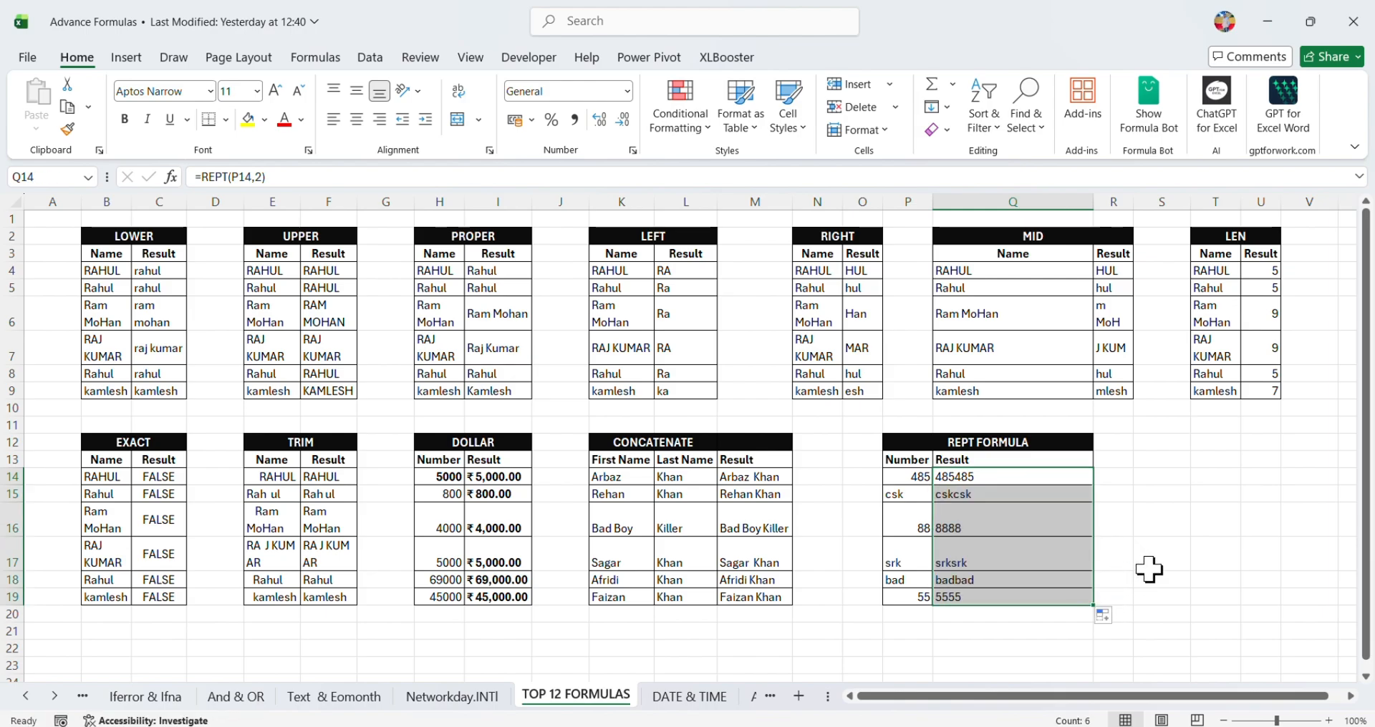